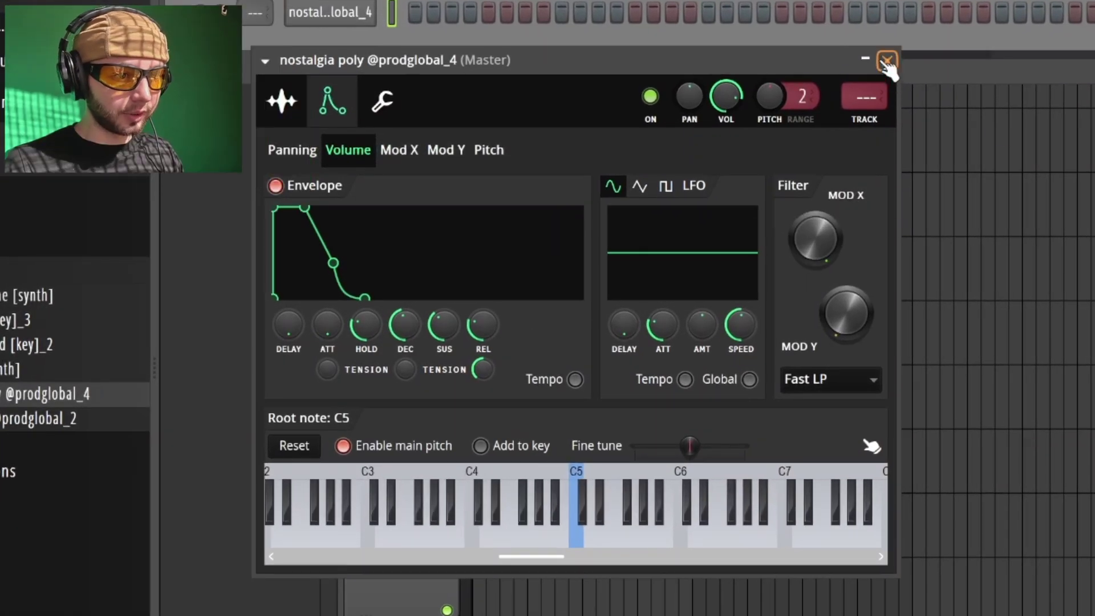
Close the nostalgia poly channel settings and set the root note of the piano roll's scale highlighting to E.
{"action": "left_click", "coordinate": [886, 62]}
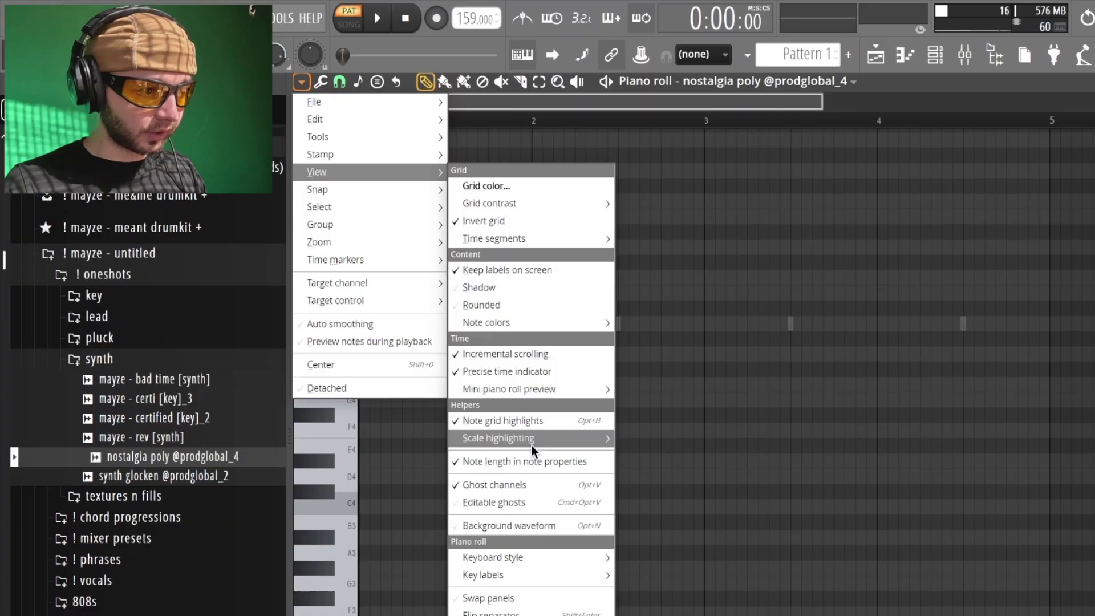
{"action": "mouse_move", "coordinate": [527, 451]}
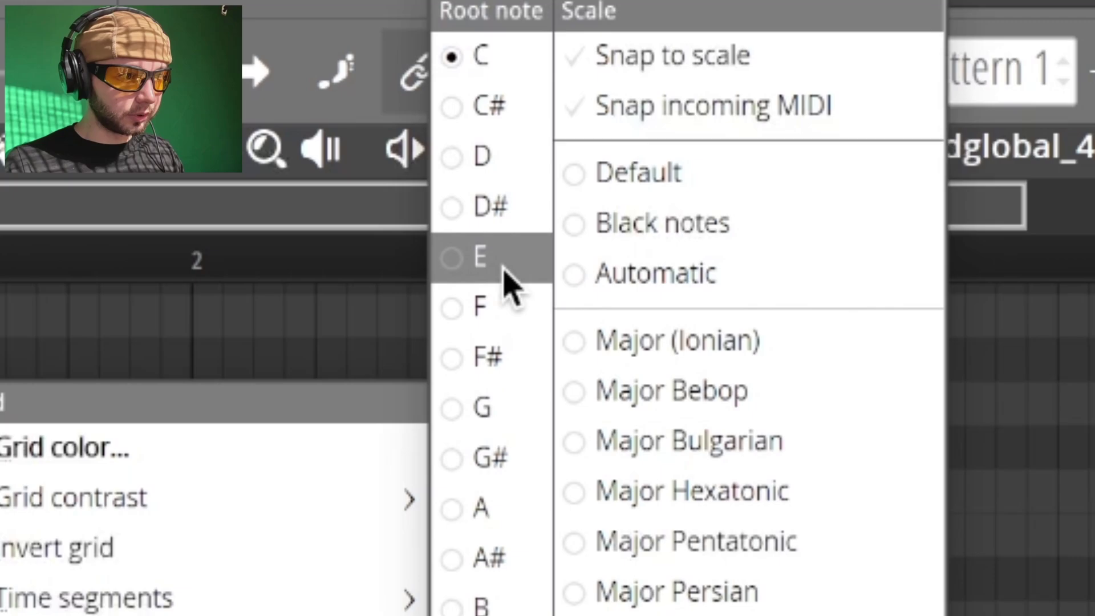
{"action": "left_click", "coordinate": [483, 182]}
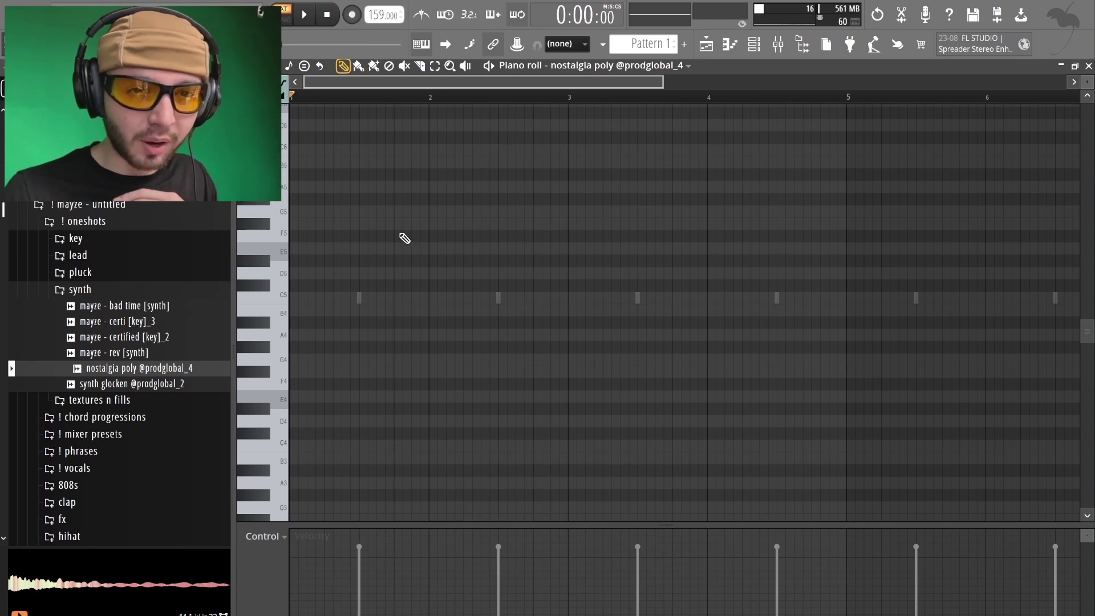
Place half-bar D5, F#5, A5 and E6 notes at the start of bar 1 as the first chord.
{"action": "left_click", "coordinate": [296, 273]}
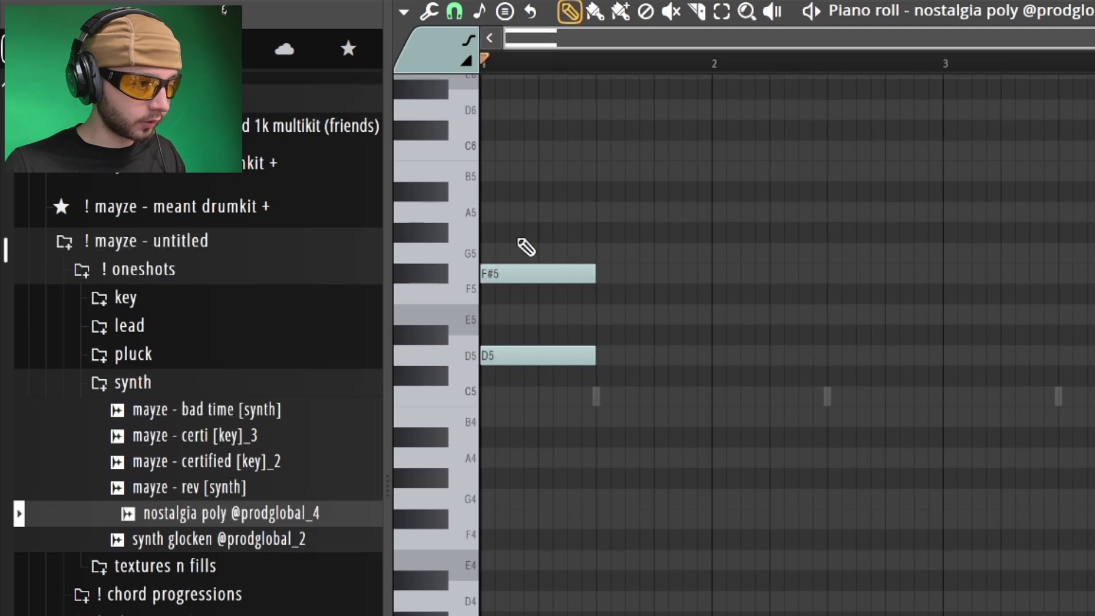
{"action": "scroll", "coordinate": [502, 235], "scroll_direction": "up", "scroll_amount": 1}
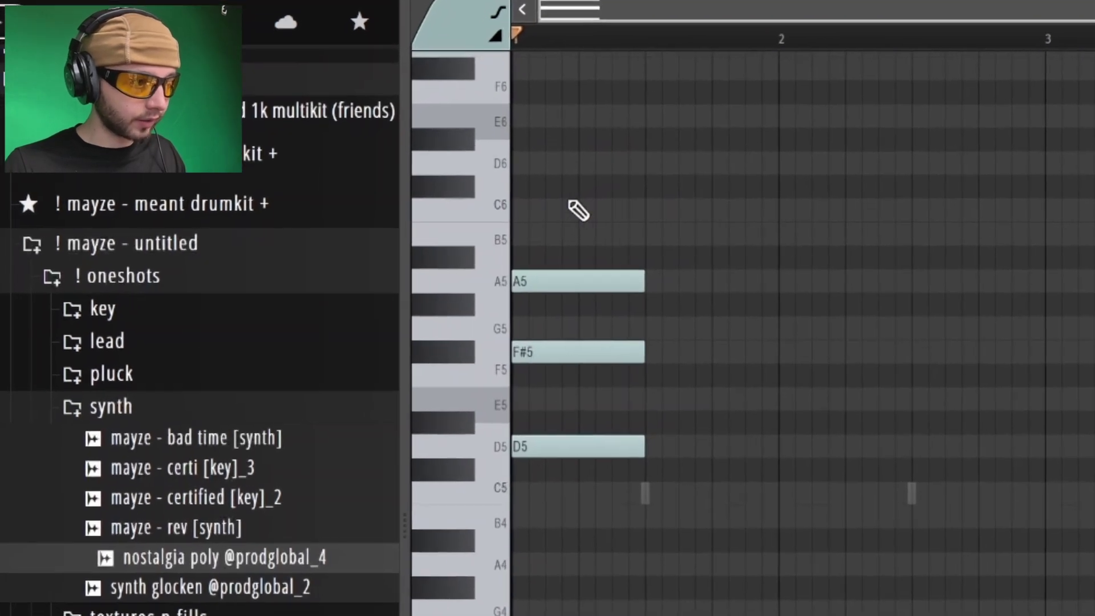
{"action": "left_click", "coordinate": [526, 210]}
{"action": "left_click", "coordinate": [503, 132]}
{"action": "right_click", "coordinate": [526, 214]}
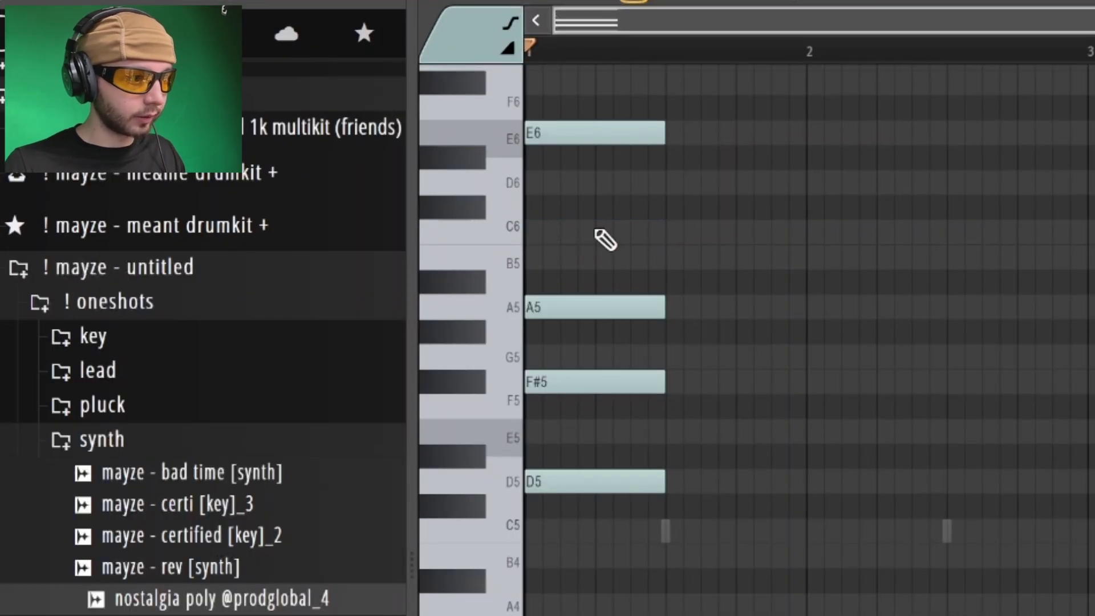
Transpose the E6 note of the first chord down two octaves to E4.
{"action": "left_click", "coordinate": [620, 131]}
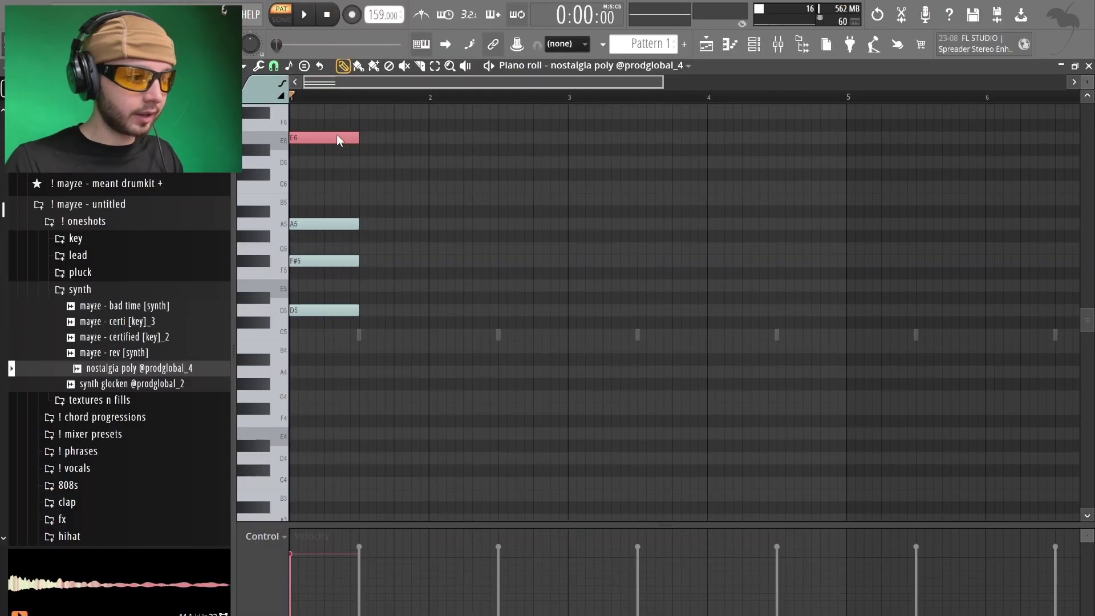
{"action": "key", "text": "ctrl+Down"}
{"action": "key", "text": "ctrl+Down"}
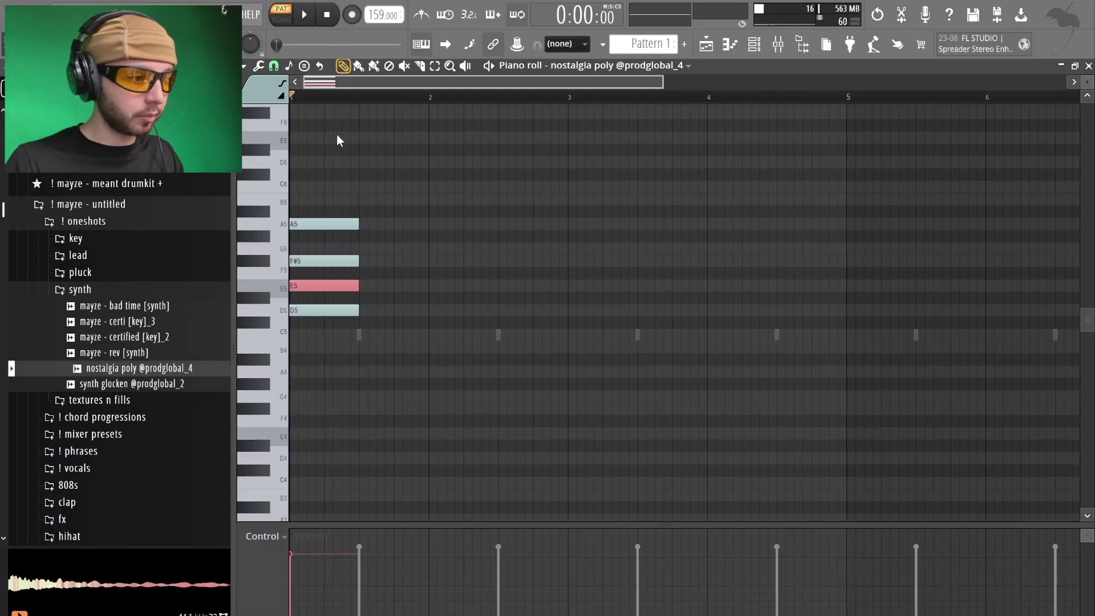
Add short D4 and E4 notes after the first chord, followed by an F4 note extended to the start of bar 3.
{"action": "left_click", "coordinate": [360, 458]}
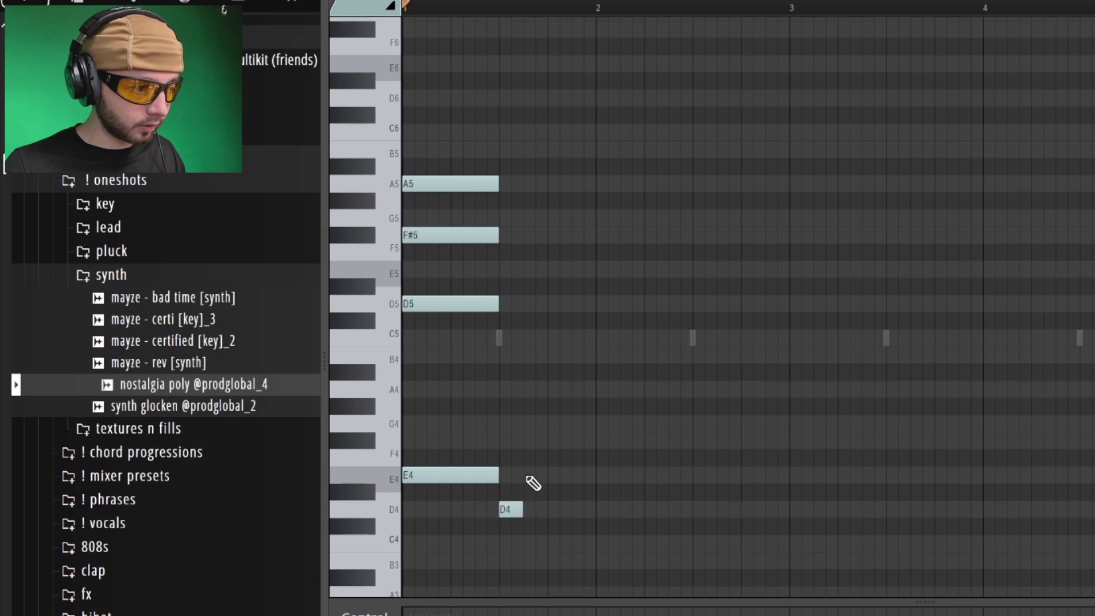
{"action": "left_click", "coordinate": [530, 476]}
{"action": "left_click", "coordinate": [560, 459]}
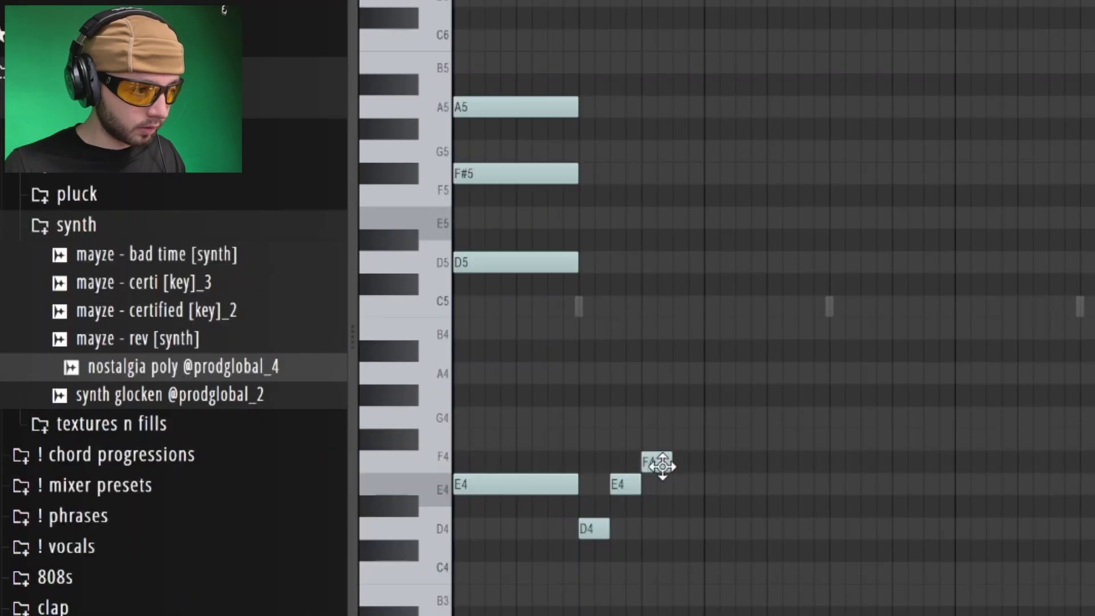
{"action": "left_click_drag", "start_coordinate": [672, 464], "coordinate": [968, 481]}
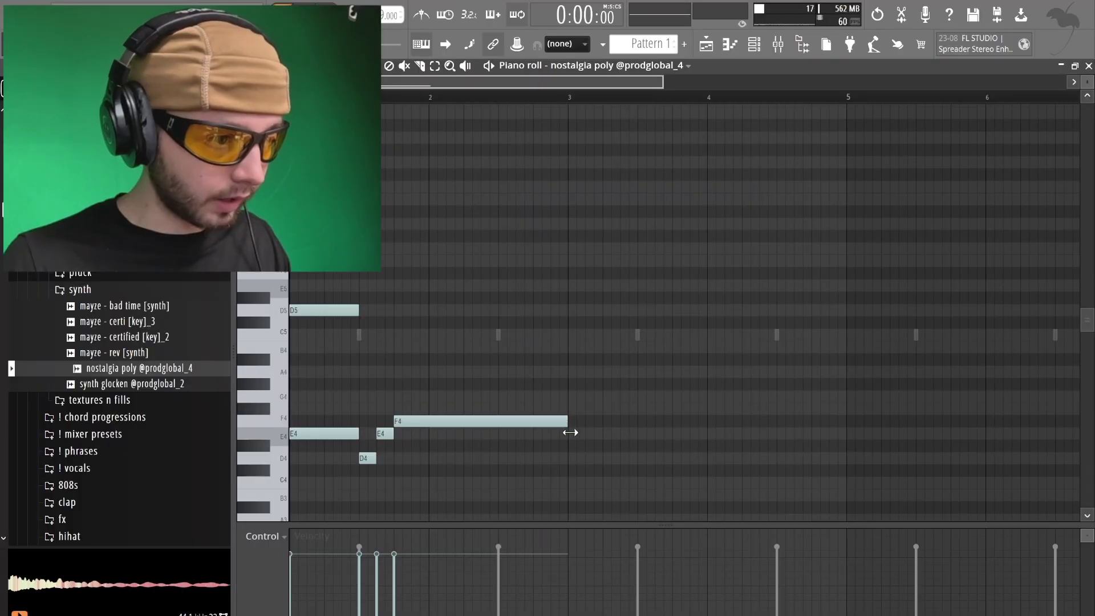
Stack A4, C5, E5 and G5 notes above the long F4, and raise the A4 by one octave to A5.
{"action": "left_click", "coordinate": [399, 372]}
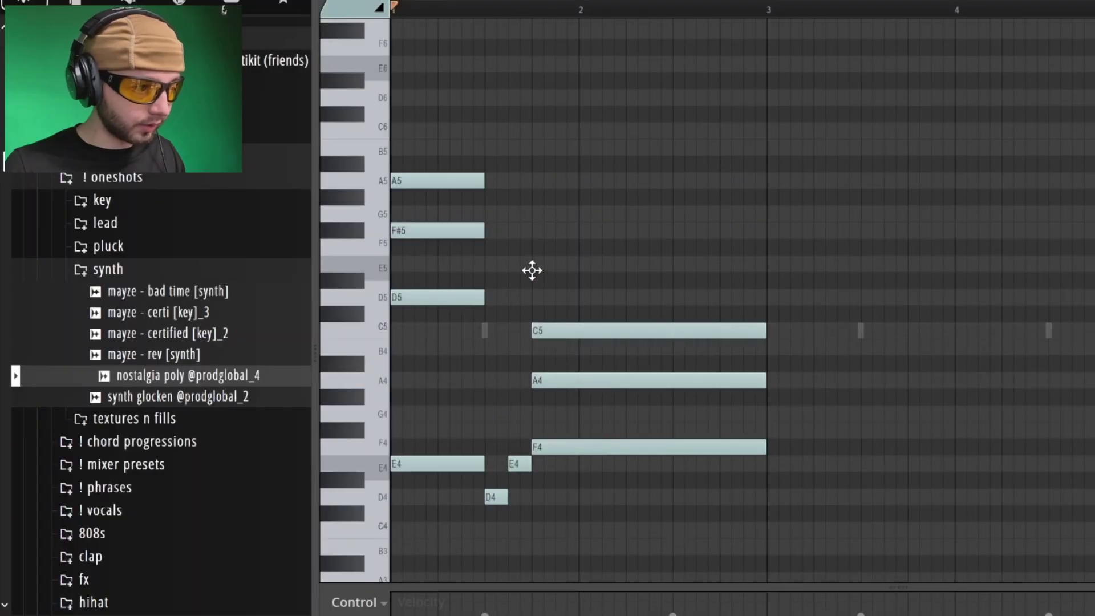
{"action": "left_click", "coordinate": [597, 381]}
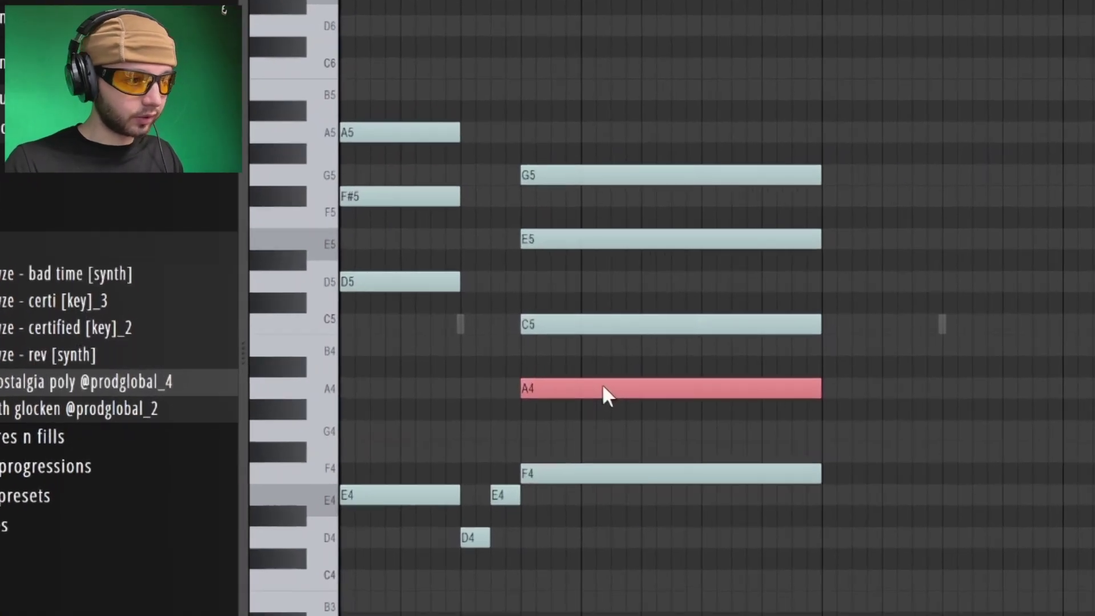
{"action": "key", "text": "ctrl+Up"}
{"action": "left_click", "coordinate": [596, 379]}
Play the pattern and duplicate the two-bar progression until it fills eight bars, clearing the note selection.
{"action": "key", "text": "space"}
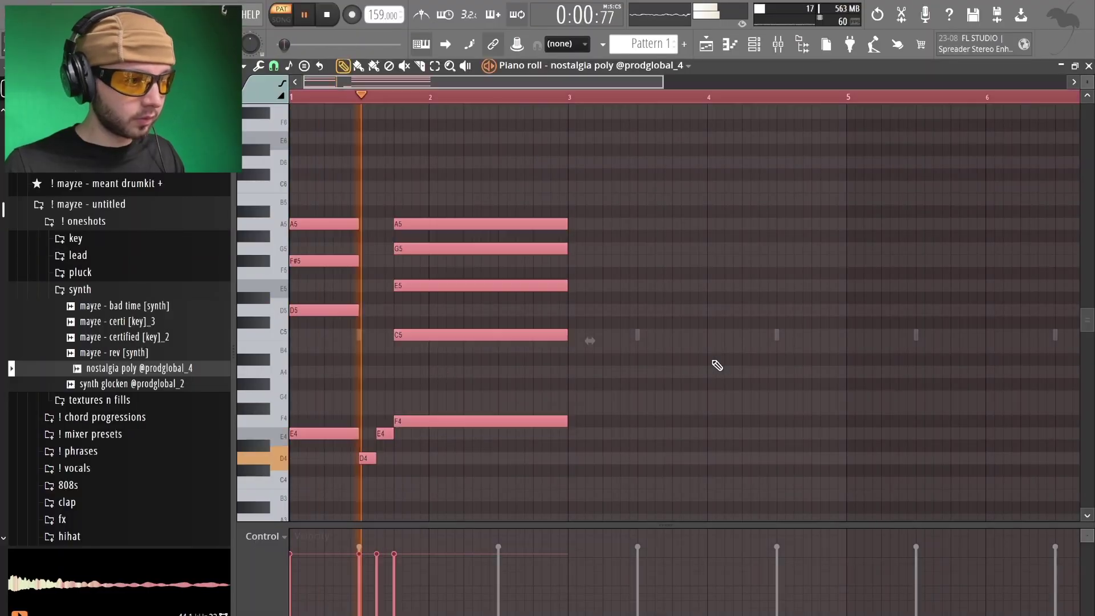
{"action": "key", "text": "ctrl+b"}
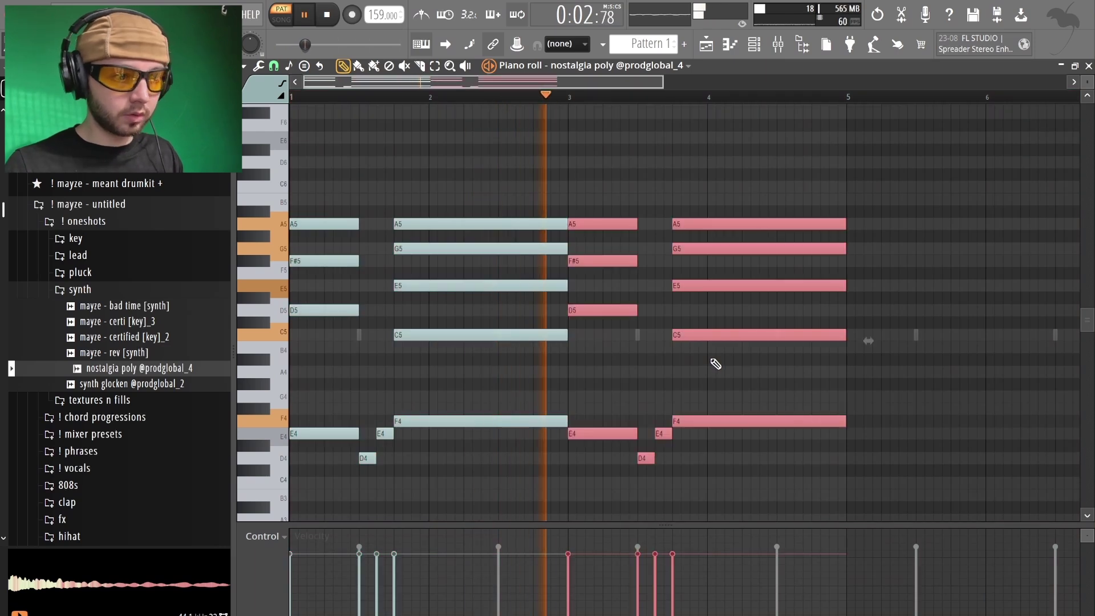
{"action": "key", "text": "ctrl+b"}
{"action": "key", "text": "ctrl+b"}
{"action": "key", "text": "ctrl+a"}
{"action": "key", "text": "ctrl+d"}
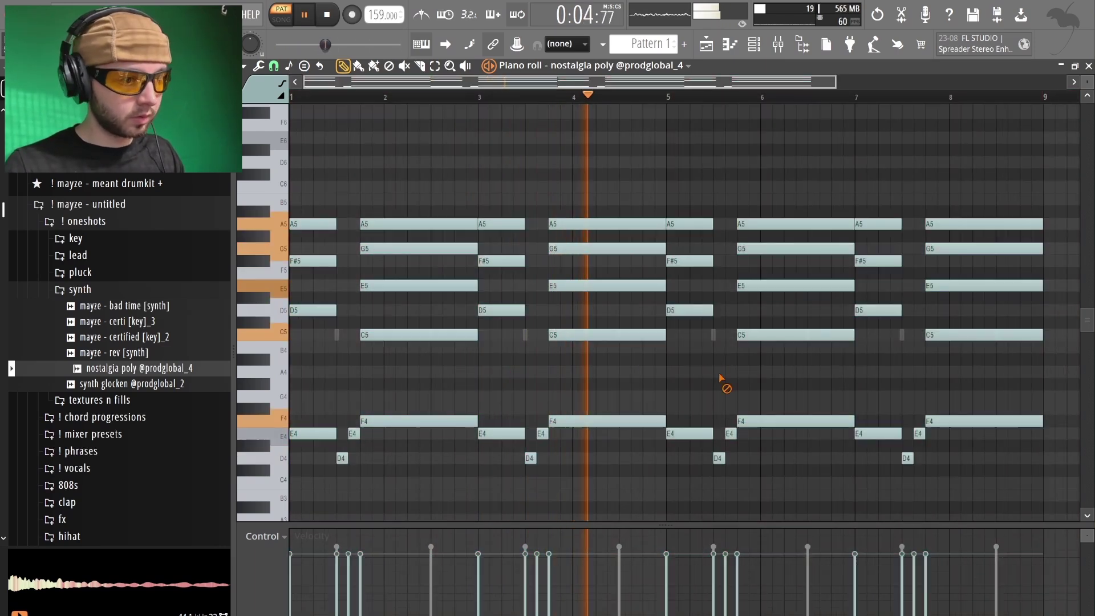
Add a half-bar E5 note leading into the second chord of each two-bar repeat, and stop playback.
{"action": "left_click", "coordinate": [695, 285]}
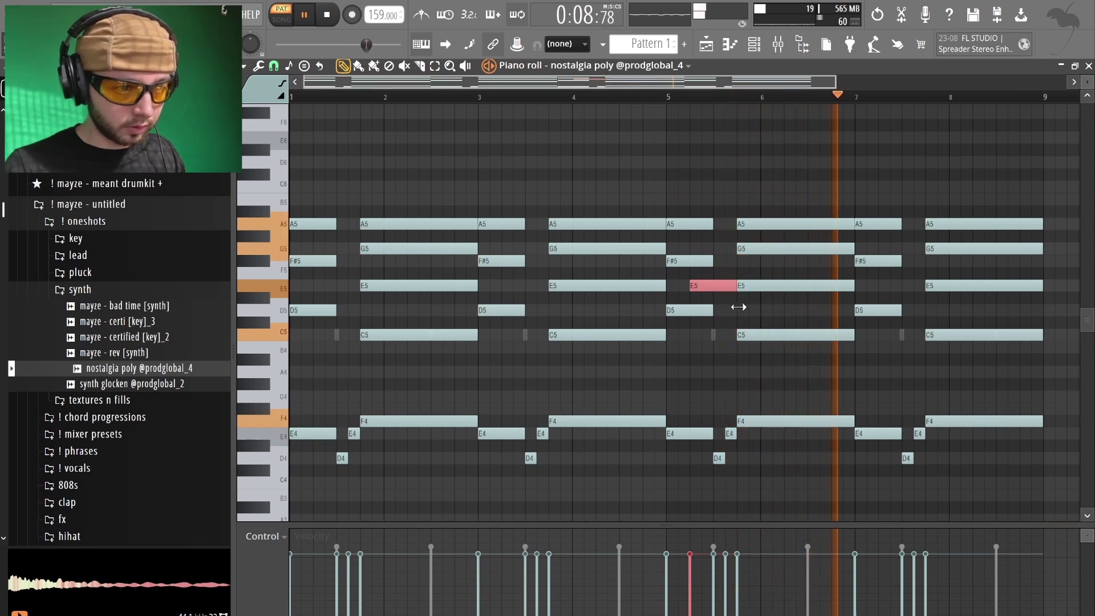
{"action": "left_click", "coordinate": [882, 285]}
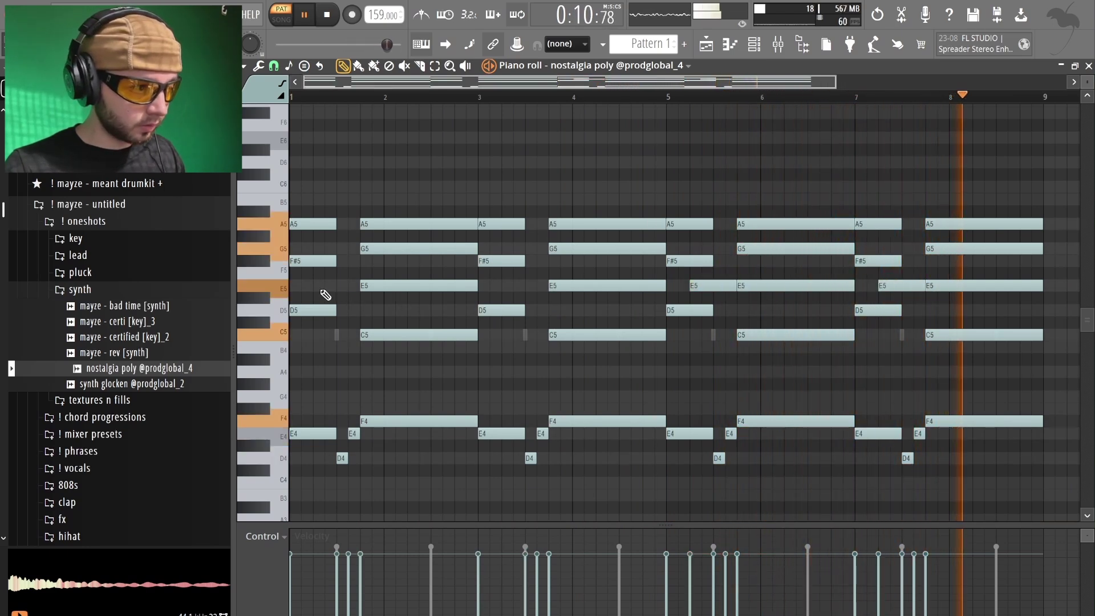
{"action": "left_click", "coordinate": [316, 286]}
{"action": "left_click", "coordinate": [523, 291]}
{"action": "key", "text": "space"}
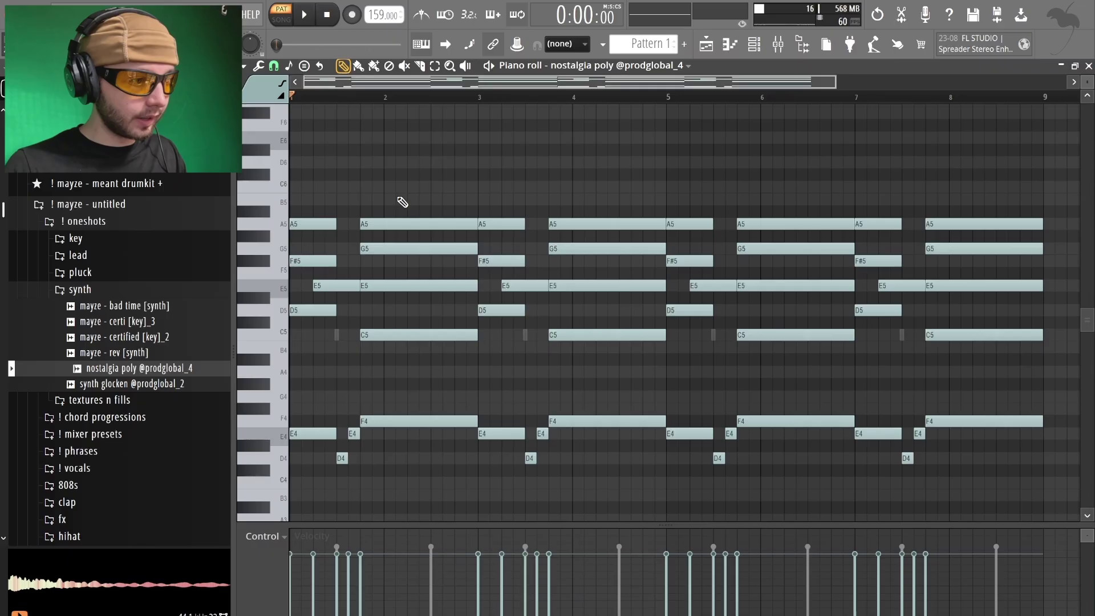
{"action": "left_click_drag", "start_coordinate": [402, 202], "coordinate": [394, 256]}
{"action": "left_click_drag", "start_coordinate": [533, 140], "coordinate": [521, 354]}
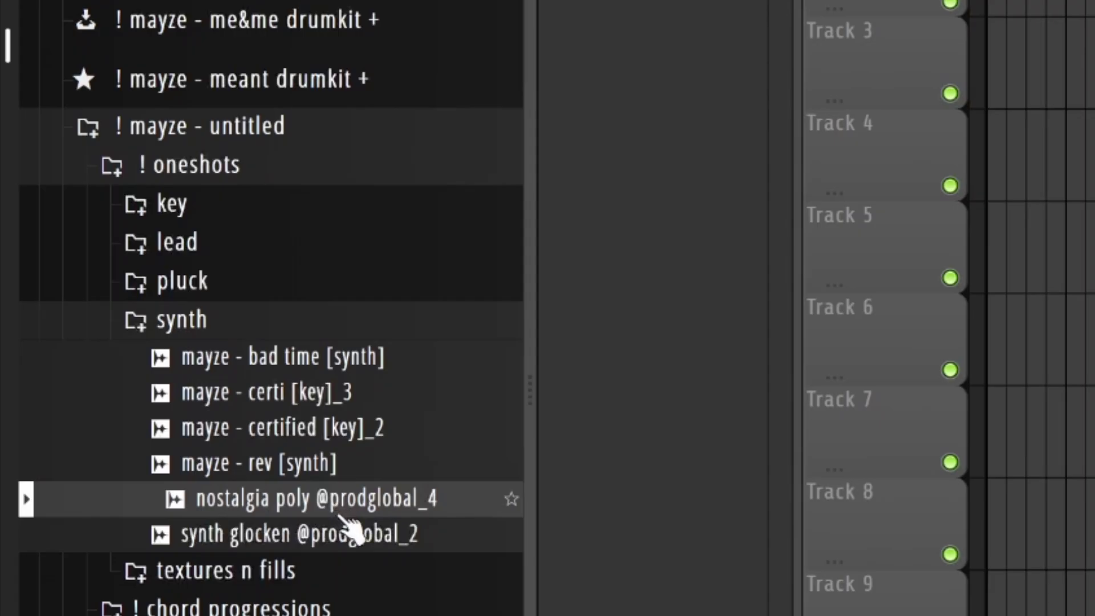
{"action": "left_click_drag", "start_coordinate": [154, 381], "coordinate": [334, 261]}
{"action": "left_click_drag", "start_coordinate": [919, 137], "coordinate": [360, 151]}
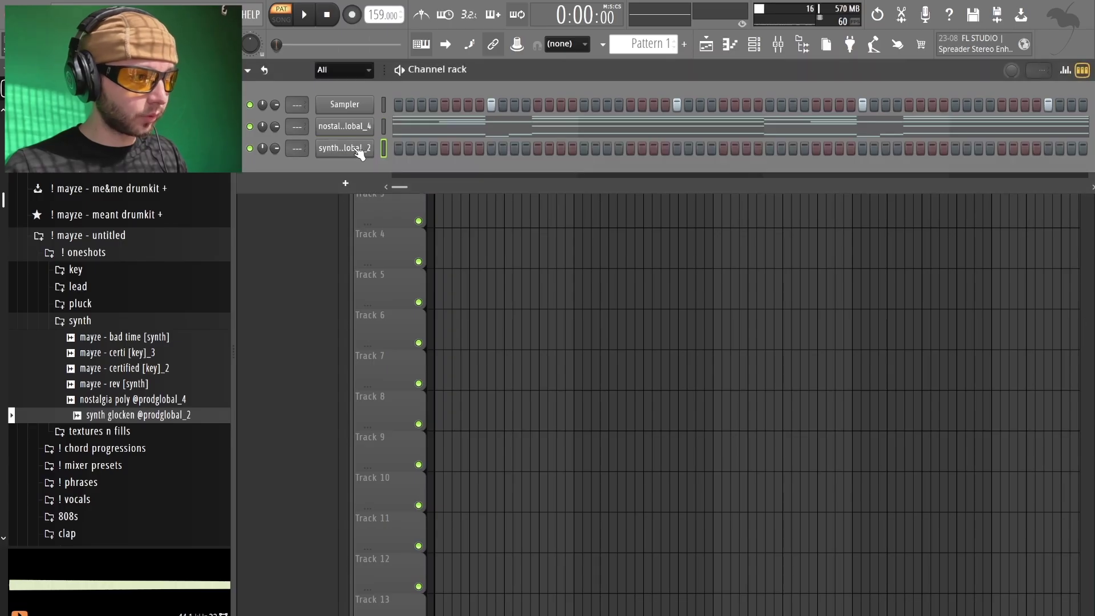
Enable the volume envelope for the synth glocken channel and close its settings.
{"action": "left_click", "coordinate": [348, 151]}
{"action": "left_click", "coordinate": [365, 208]}
{"action": "left_click", "coordinate": [318, 217]}
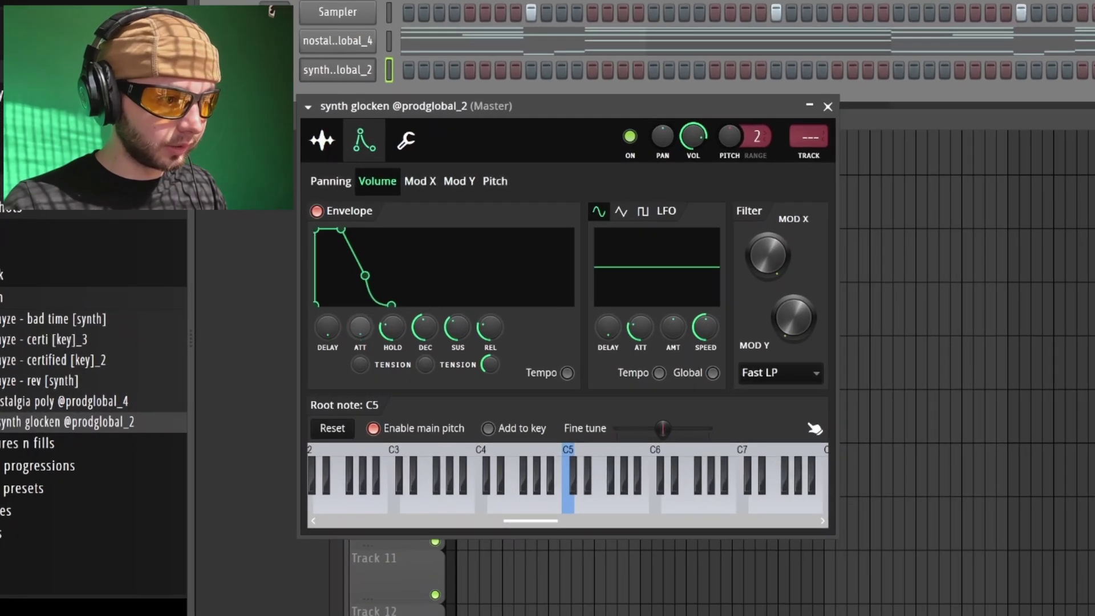
{"action": "left_click", "coordinate": [811, 117]}
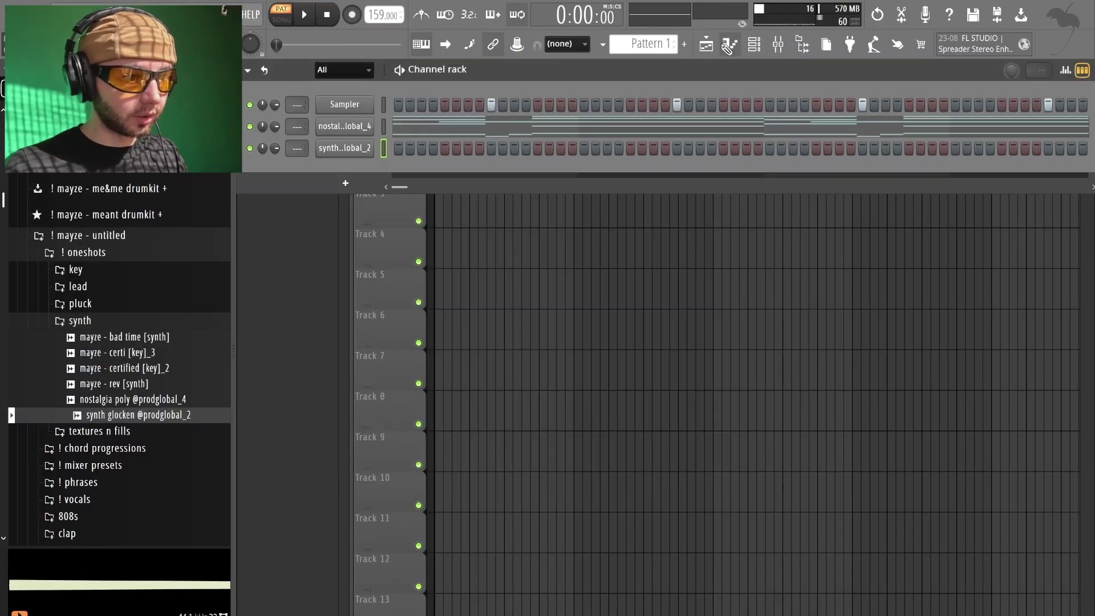
In the synth glocken piano roll, place an A5 note at bar 1 and make the D5 note at 1:03:00 a slide note.
{"action": "left_click", "coordinate": [729, 46]}
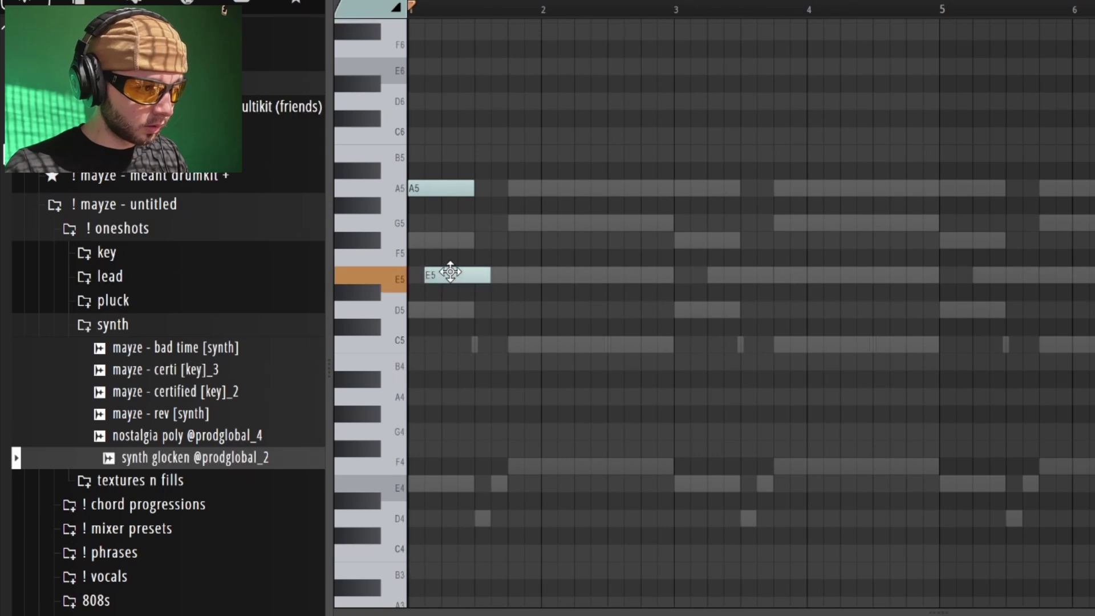
{"action": "double_click", "coordinate": [457, 312]}
{"action": "left_click", "coordinate": [502, 305]}
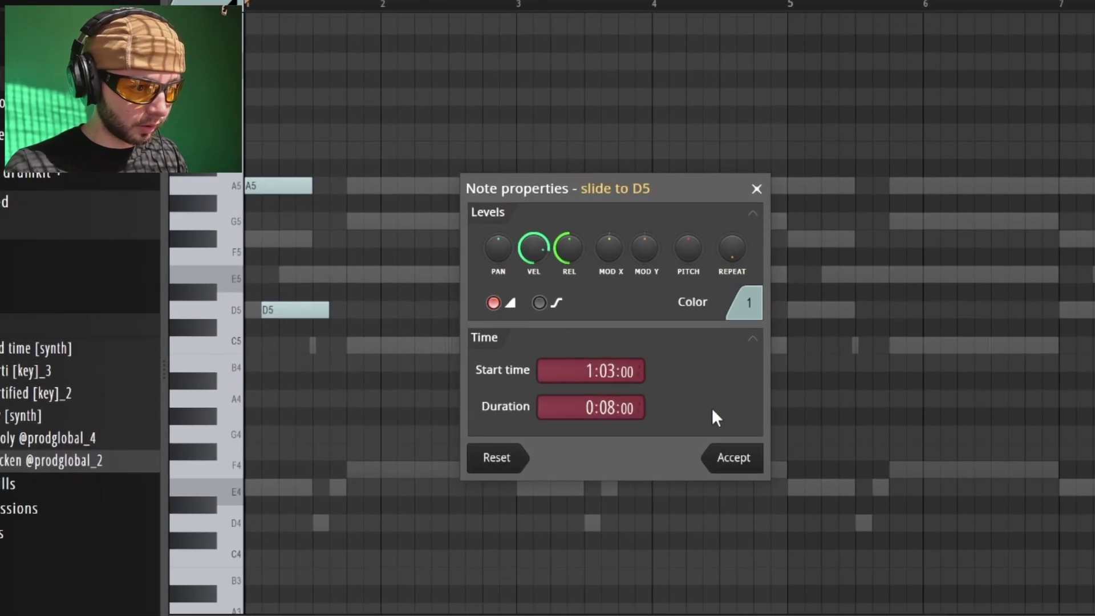
{"action": "left_click", "coordinate": [728, 457]}
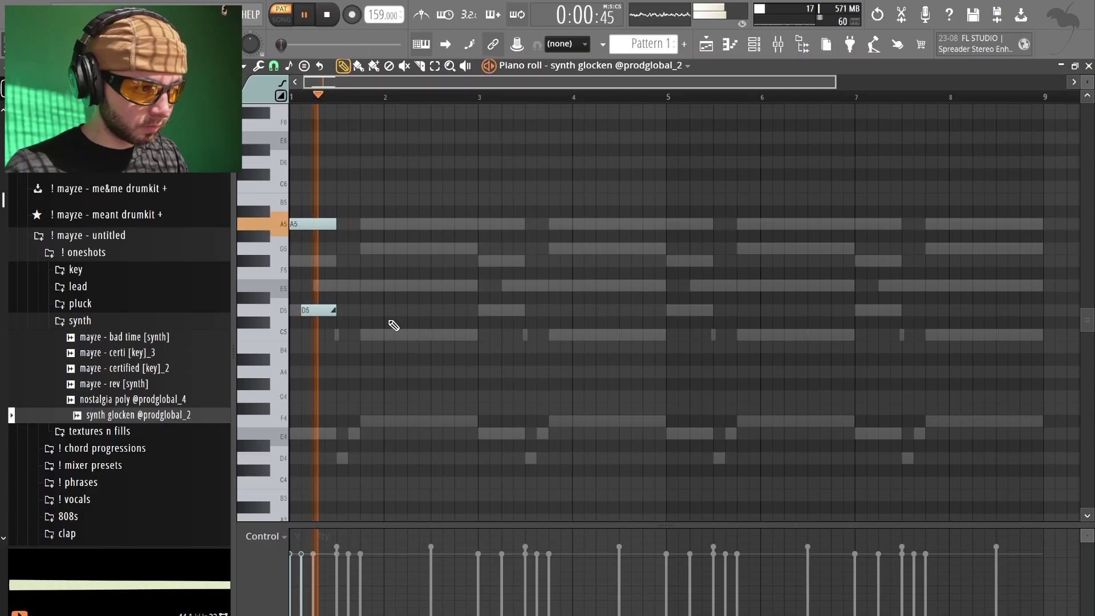
Copy the A5 note and its D5 slide to the start of bar 5, clearing the selection.
{"action": "key", "text": "ctrl+a"}
{"action": "left_click_drag", "start_coordinate": [328, 311], "coordinate": [692, 313], "text": "shift"}
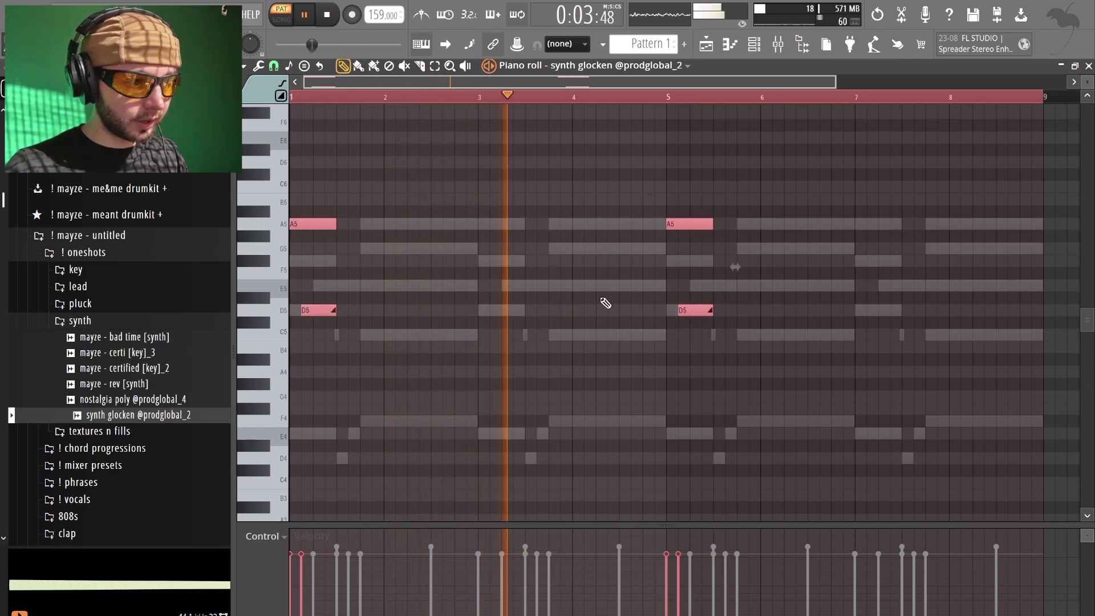
{"action": "key", "text": "ctrl+d"}
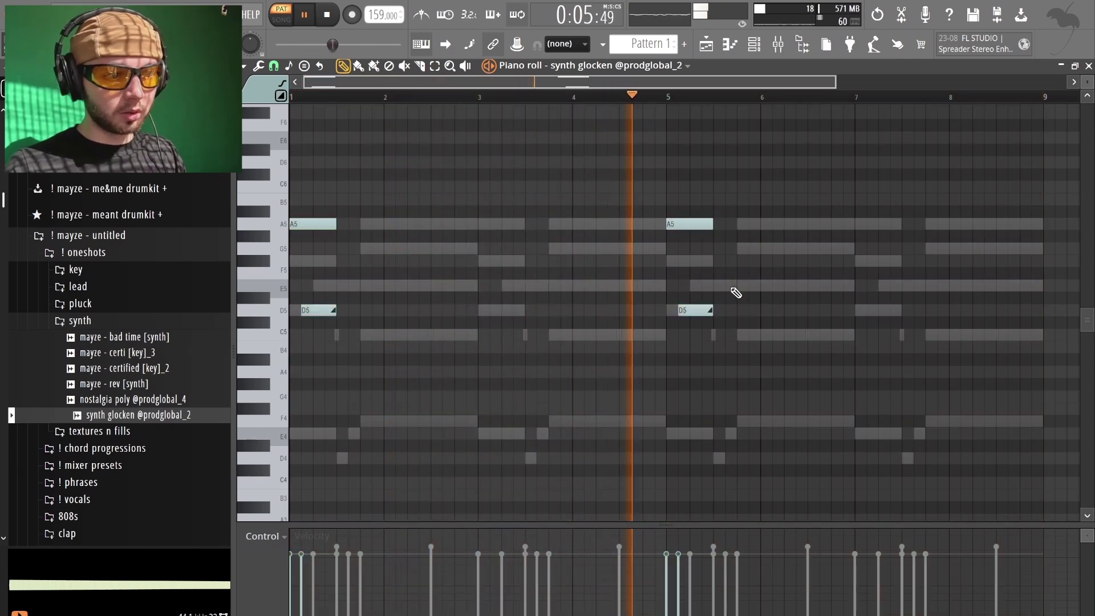
Clone the synth glocken channel and open the piano roll of the clone.
{"action": "left_click", "coordinate": [1089, 65]}
{"action": "right_click", "coordinate": [356, 147]}
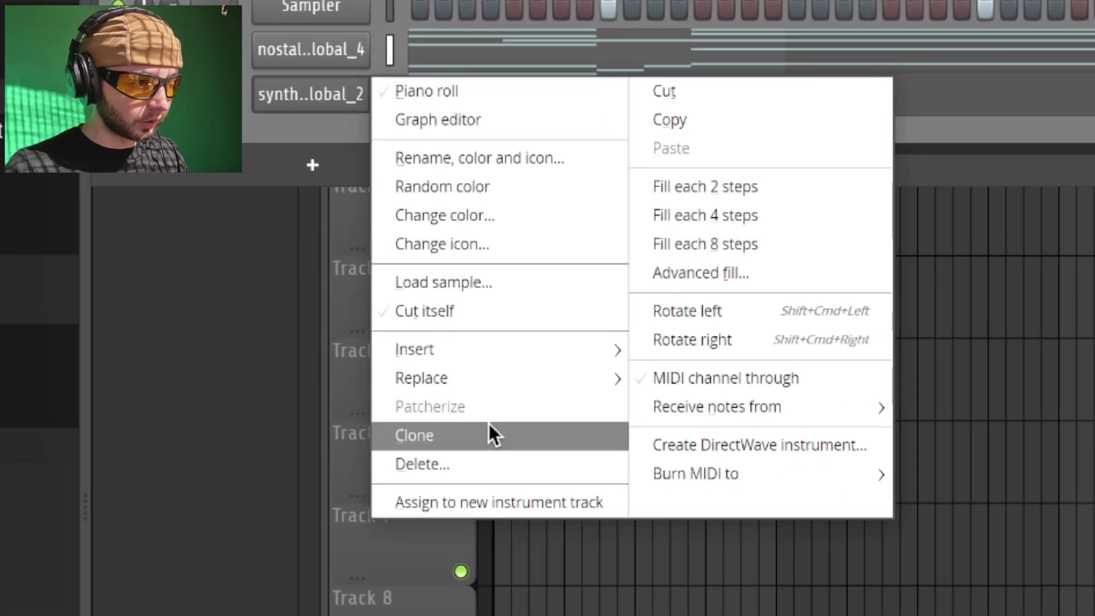
{"action": "left_click", "coordinate": [488, 435]}
{"action": "key", "text": "F7"}
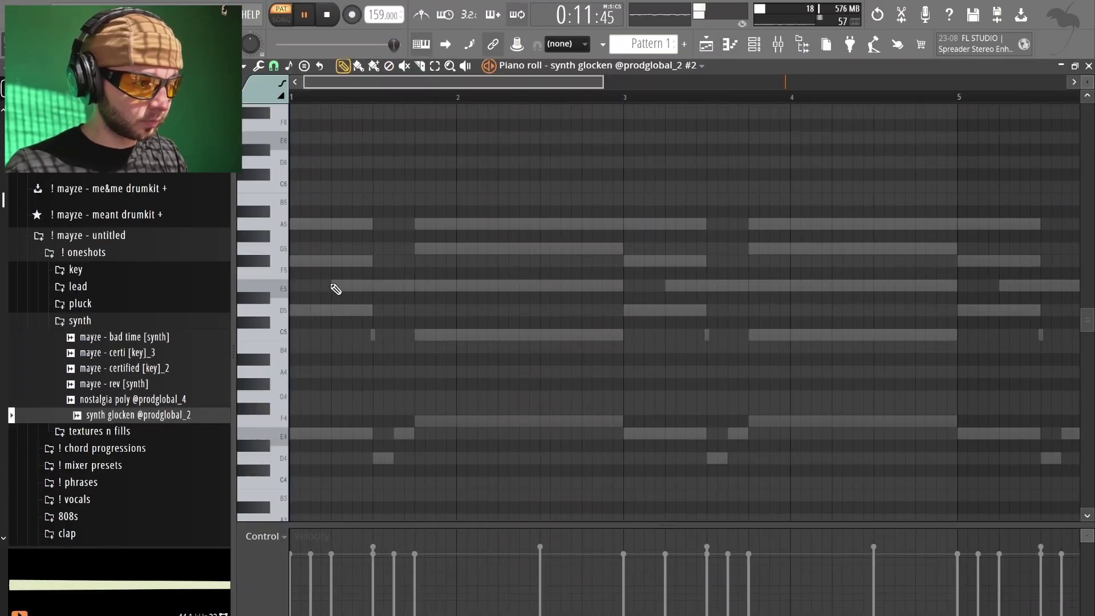
Place half-bar E5 notes a quarter of the way into bars 1 and 3 of the cloned channel.
{"action": "left_click_drag", "start_coordinate": [393, 285], "coordinate": [415, 285]}
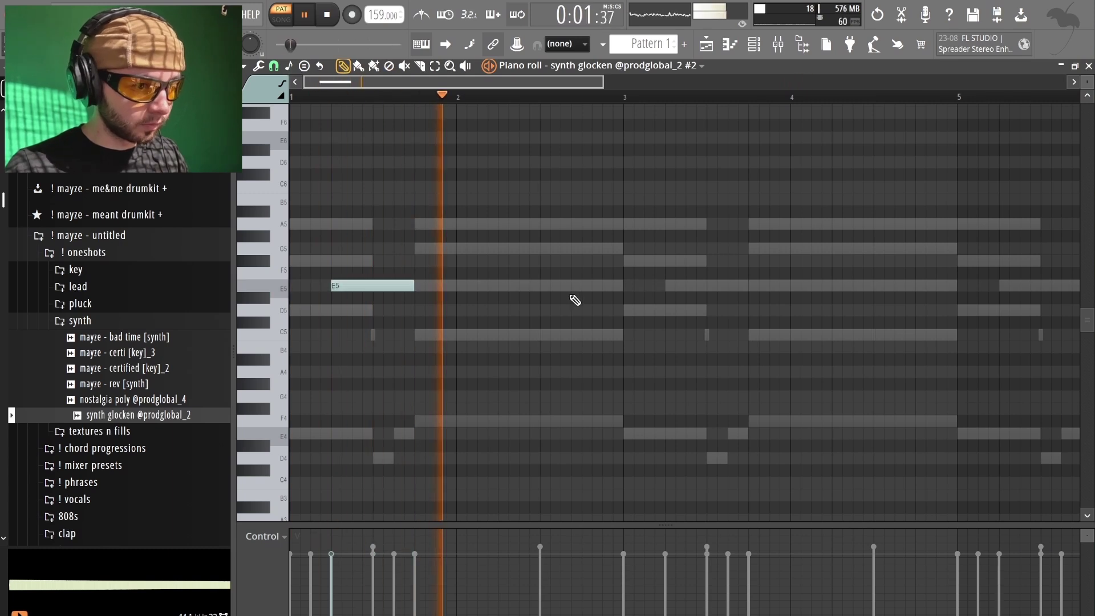
{"action": "left_click", "coordinate": [668, 285]}
{"action": "scroll", "coordinate": [582, 318], "scroll_direction": "down", "scroll_amount": 1, "text": "ctrl"}
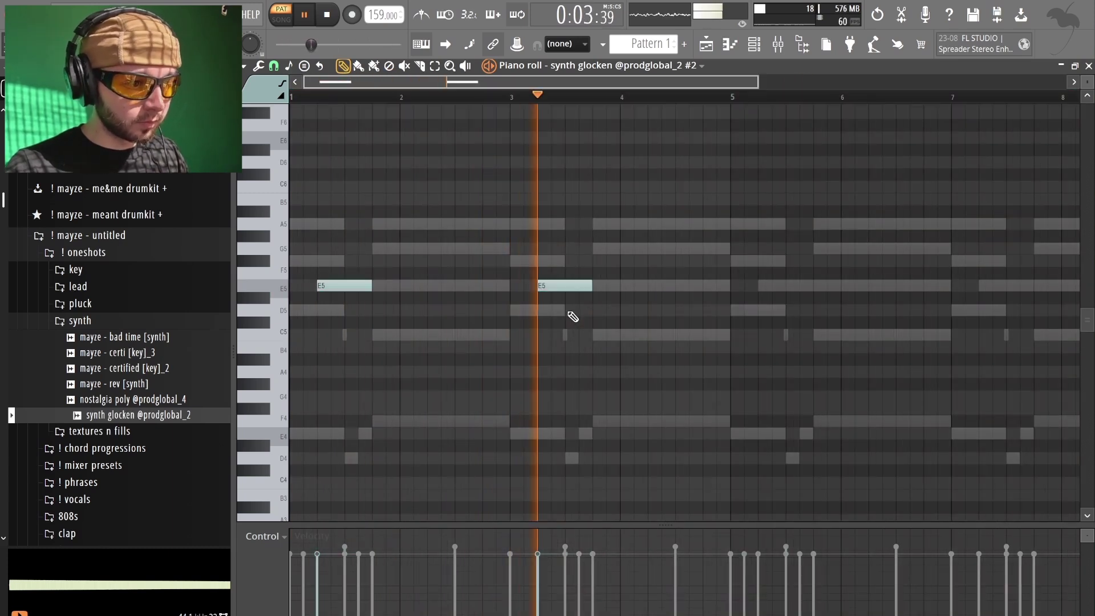
{"action": "scroll", "coordinate": [525, 311], "scroll_direction": "down", "scroll_amount": 1, "text": "ctrl"}
Copy the E5 notes to the middle of bars 5 and 7, shorten all to a quarter bar, and reposition the first to mid-bar 1.
{"action": "key", "text": "ctrl+a"}
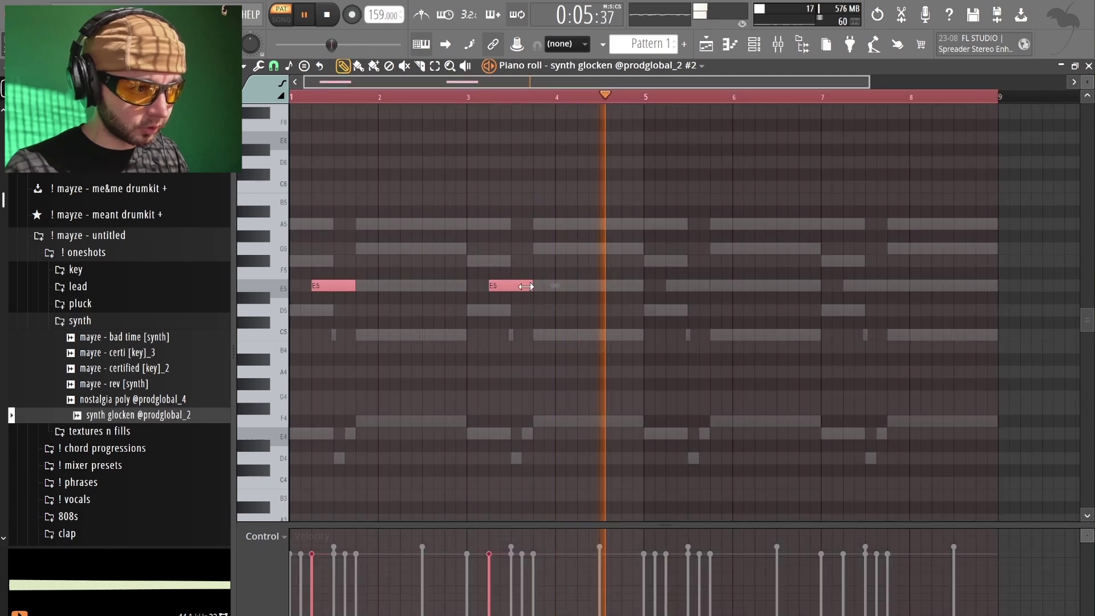
{"action": "left_click_drag", "start_coordinate": [511, 297], "coordinate": [881, 305]}
{"action": "left_click", "coordinate": [880, 311]}
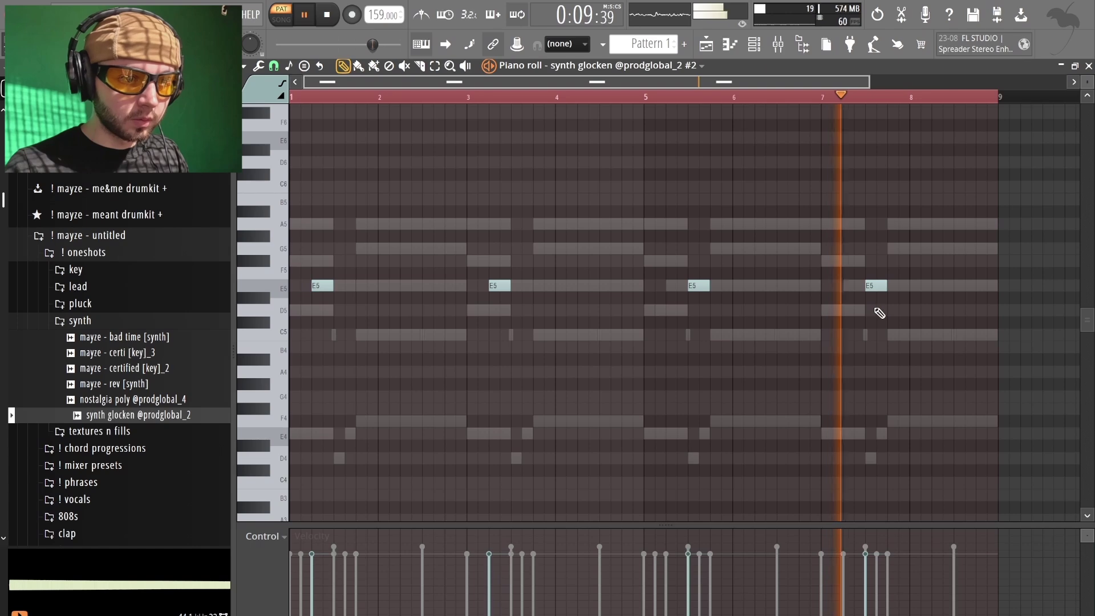
{"action": "right_click", "coordinate": [331, 287]}
{"action": "left_click", "coordinate": [337, 287]}
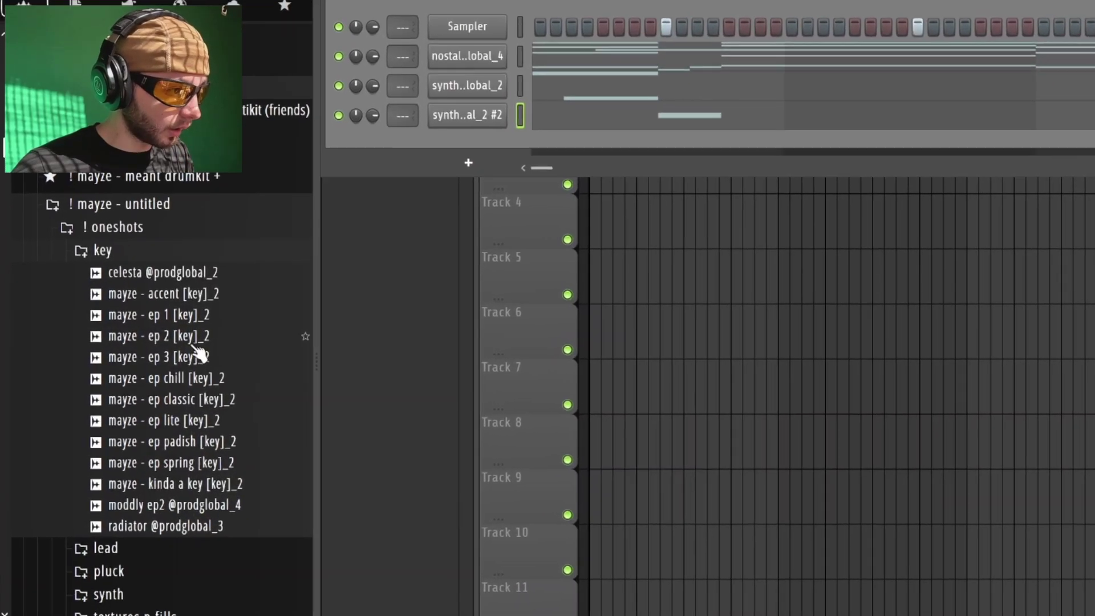
Preview key one-shots and add mayze - ep lite [key]_2 as a new channel.
{"action": "left_click", "coordinate": [176, 485]}
{"action": "left_click", "coordinate": [221, 484]}
{"action": "left_click_drag", "start_coordinate": [212, 433], "coordinate": [555, 121]}
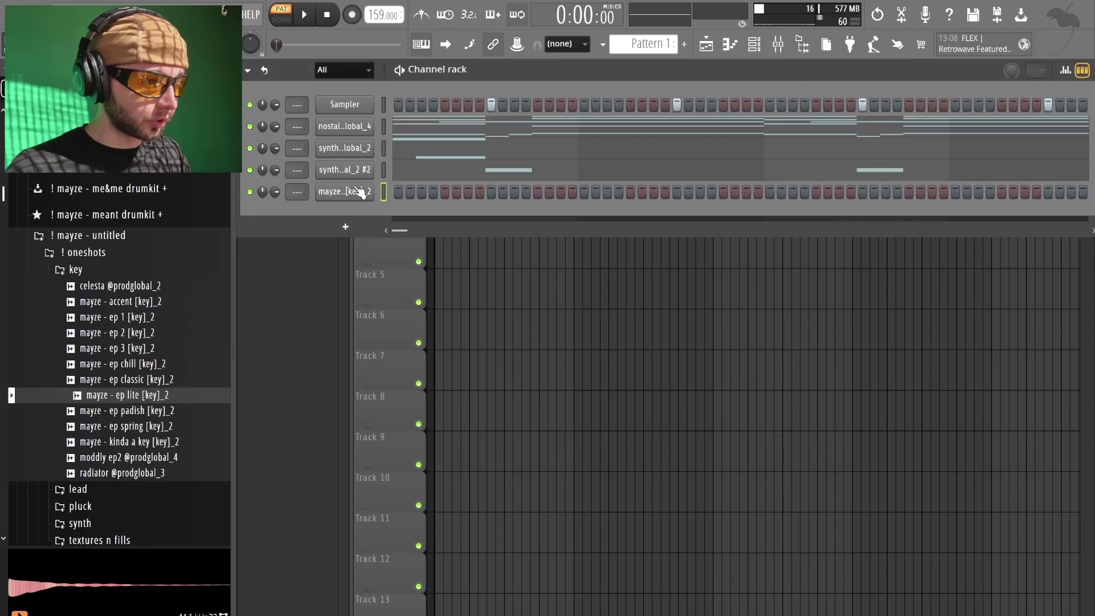
Copy the nostalgia chord notes into the mayze ep lite key channel and lower that channel's volume.
{"action": "left_click", "coordinate": [360, 193]}
{"action": "left_click", "coordinate": [421, 259]}
{"action": "left_click", "coordinate": [837, 89]}
{"action": "right_click", "coordinate": [260, 31]}
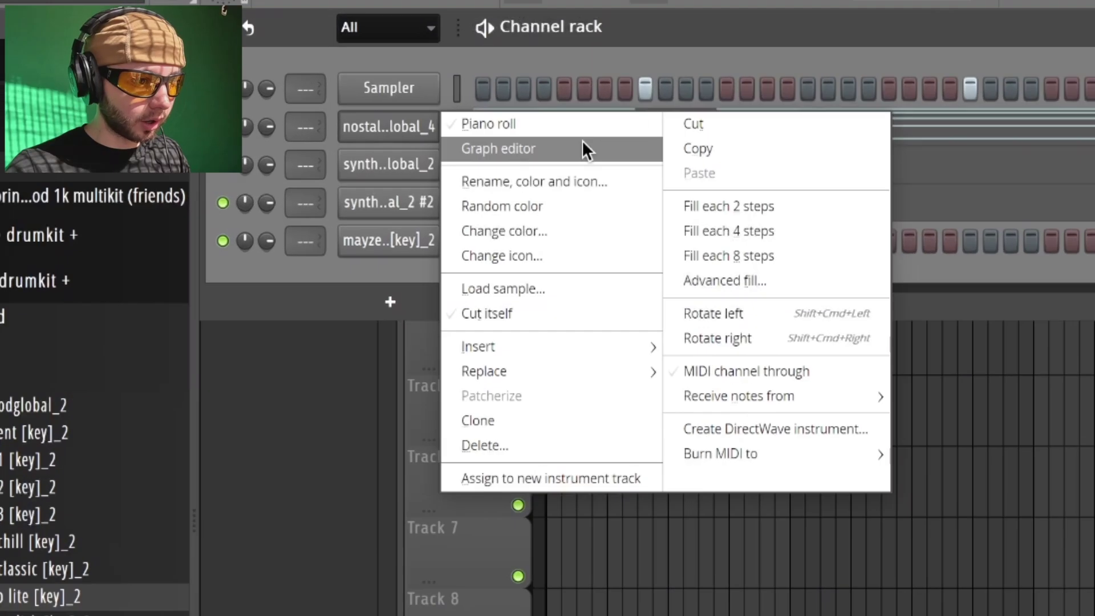
{"action": "key", "text": "Escape"}
{"action": "right_click", "coordinate": [263, 32]}
{"action": "key", "text": "Escape"}
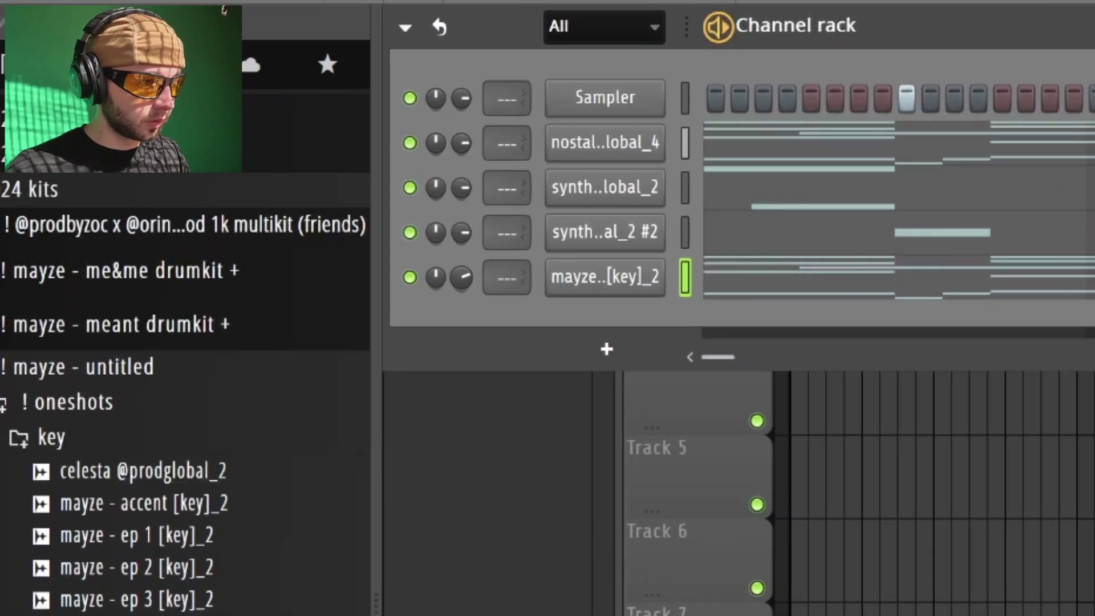
{"action": "left_click_drag", "start_coordinate": [464, 274], "coordinate": [465, 286]}
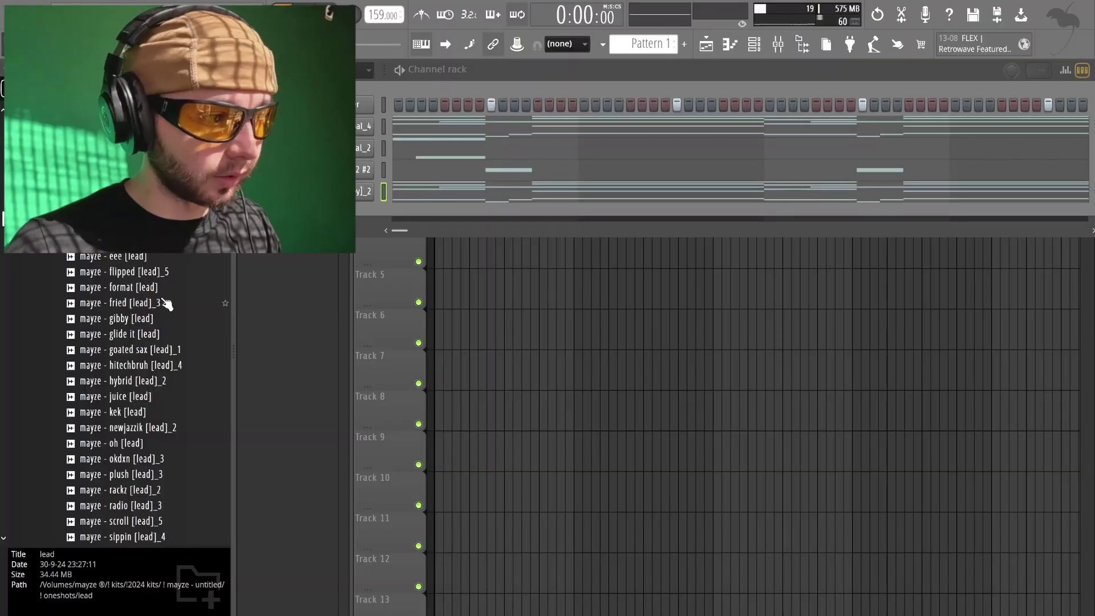
Preview lead one-shots, add mayze - rackz [lead]_2 as a new channel and open its sampler settings.
{"action": "left_click", "coordinate": [154, 318]}
{"action": "left_click", "coordinate": [181, 287]}
{"action": "left_click", "coordinate": [151, 272]}
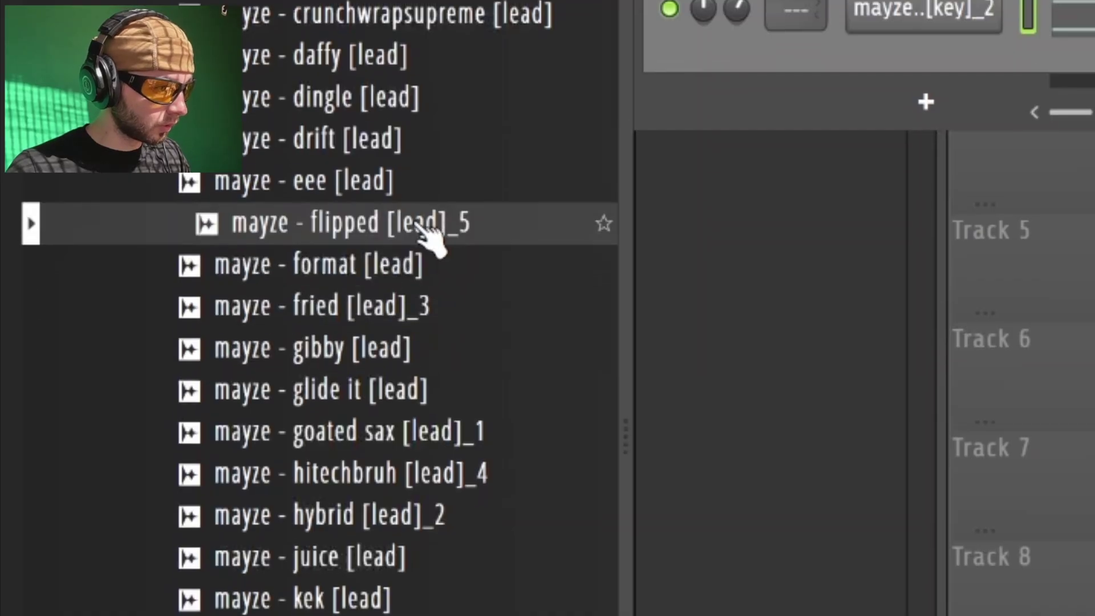
{"action": "left_click", "coordinate": [137, 244]}
{"action": "left_click", "coordinate": [379, 188]}
{"action": "scroll", "coordinate": [391, 296], "scroll_direction": "down", "scroll_amount": 3}
{"action": "left_click", "coordinate": [388, 309]}
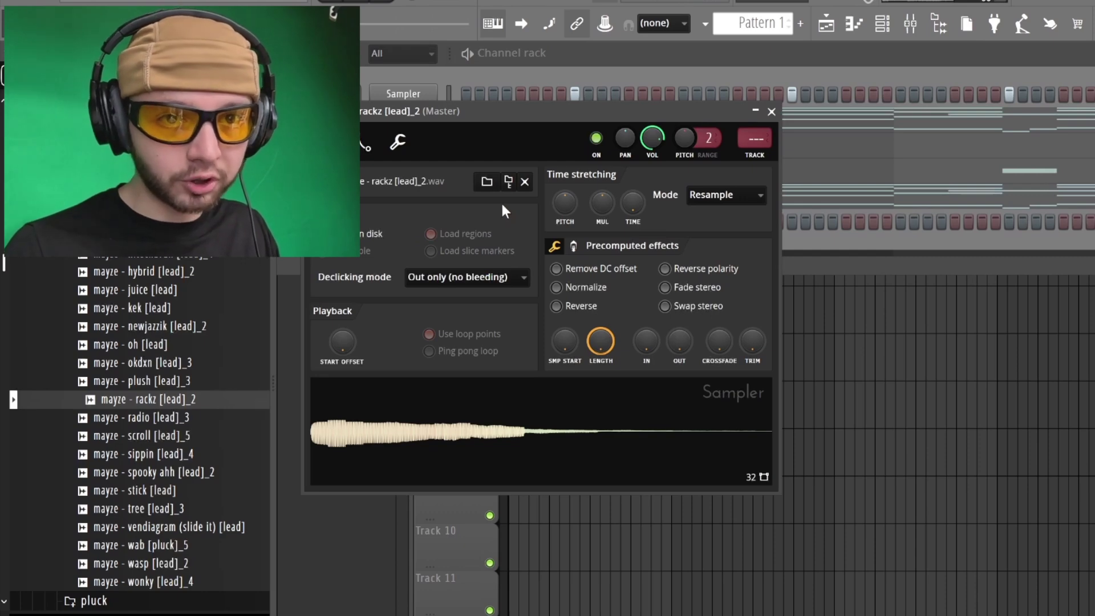
Set the rackz lead's volume envelope attack and release to zero, and enable portamento and mono.
{"action": "left_click", "coordinate": [365, 146]}
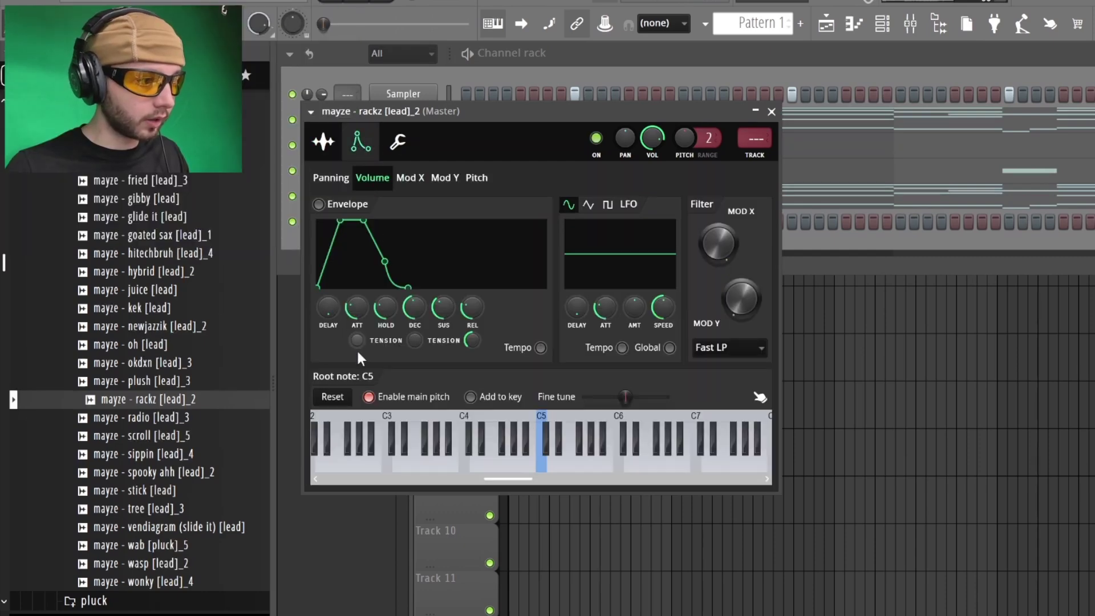
{"action": "left_click_drag", "start_coordinate": [359, 308], "coordinate": [362, 342]}
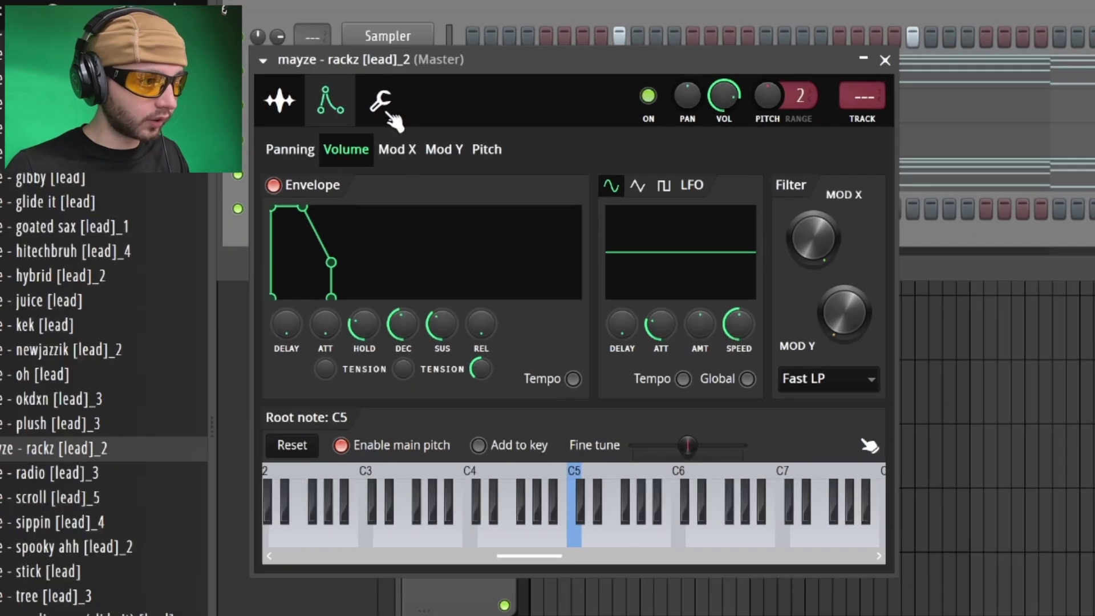
{"action": "left_click", "coordinate": [395, 126]}
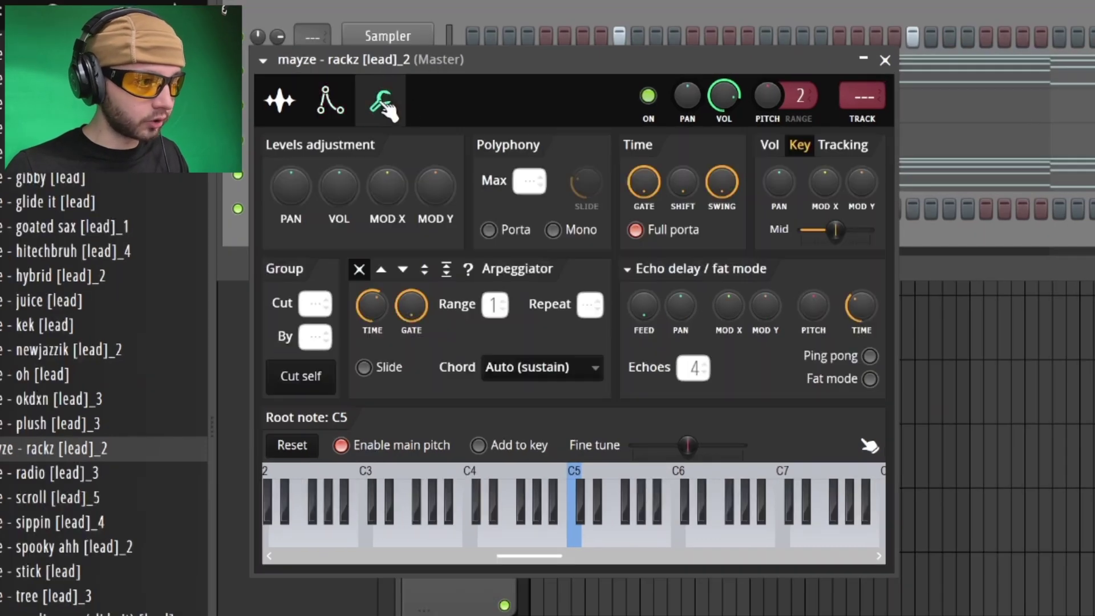
{"action": "left_click", "coordinate": [490, 238]}
{"action": "left_click", "coordinate": [570, 219]}
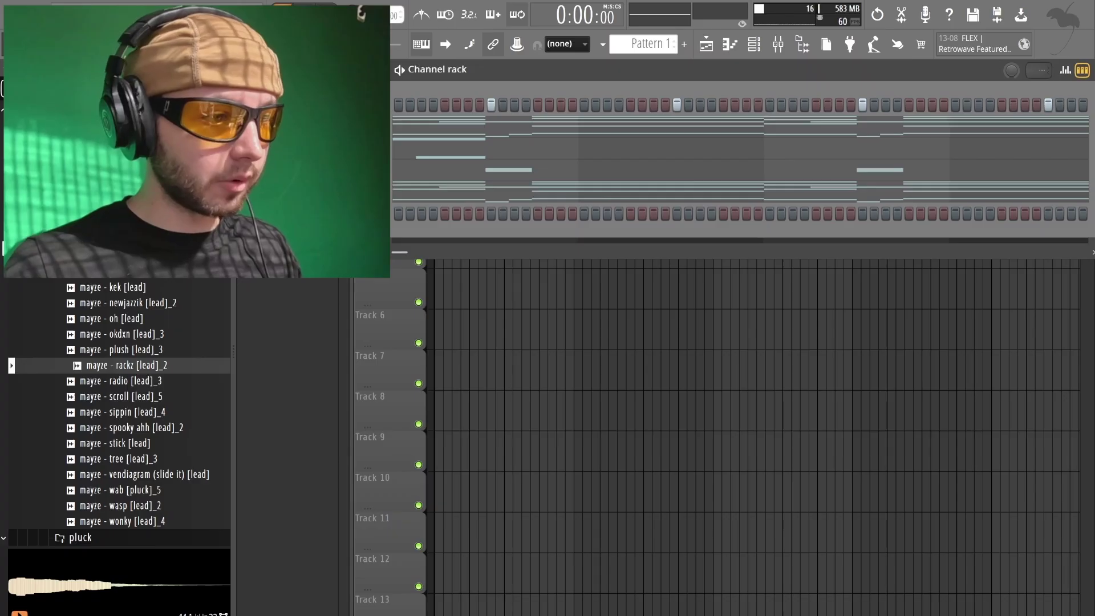
Write a lead melody in the rackz channel's piano roll, starting with F#5 and A5 notes in bar 1, and play it back.
{"action": "left_click", "coordinate": [733, 45]}
{"action": "scroll", "coordinate": [639, 275], "scroll_direction": "up", "scroll_amount": 3}
{"action": "left_click", "coordinate": [305, 261]}
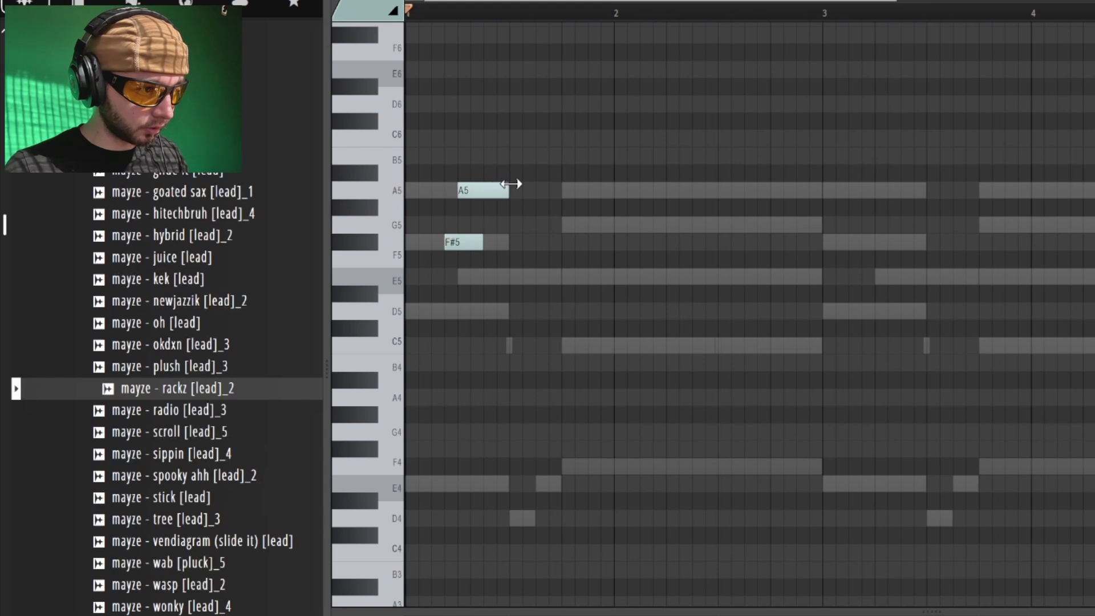
{"action": "key", "text": "space"}
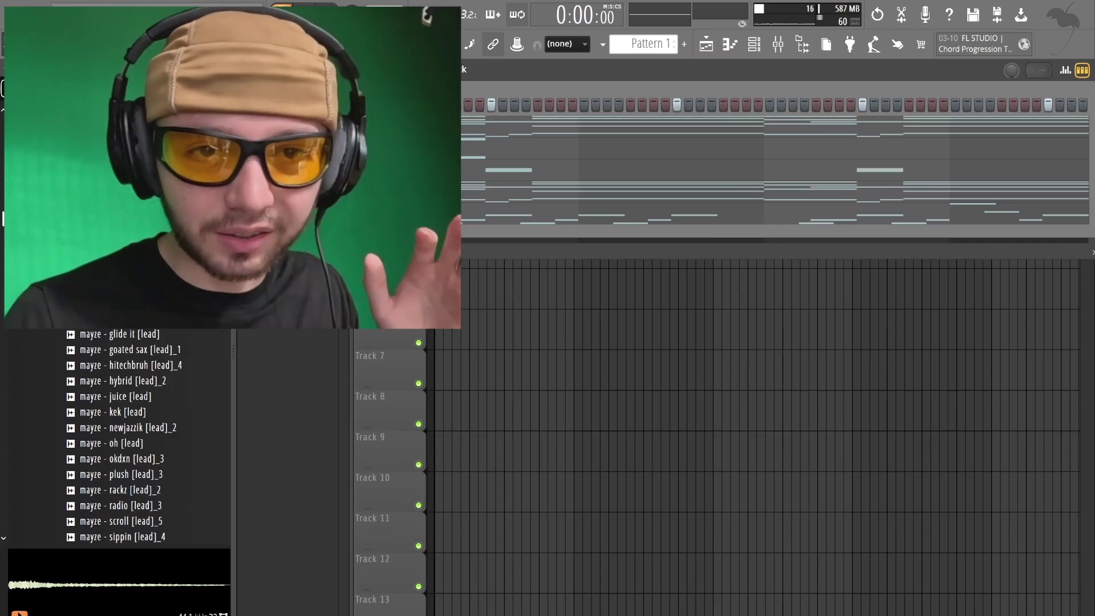
Load a mayze clap sample onto the Sampler channel and add mayze - water [hihat]_3 as a new channel.
{"action": "left_click", "coordinate": [114, 163]}
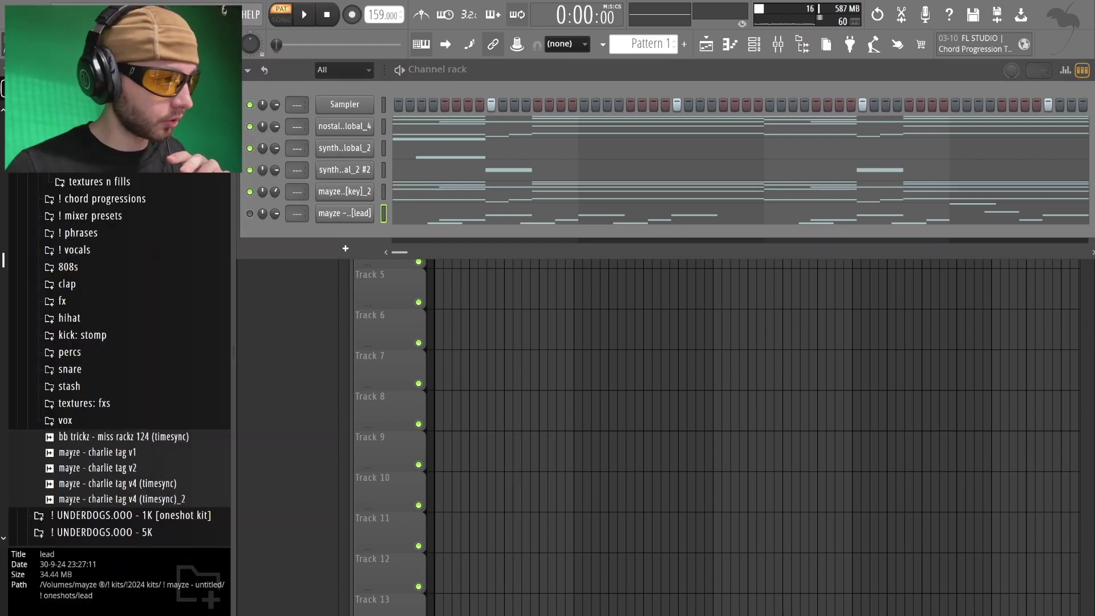
{"action": "left_click", "coordinate": [137, 285]}
{"action": "scroll", "coordinate": [171, 338], "scroll_direction": "down", "scroll_amount": 1}
{"action": "left_click_drag", "start_coordinate": [165, 319], "coordinate": [436, 42]}
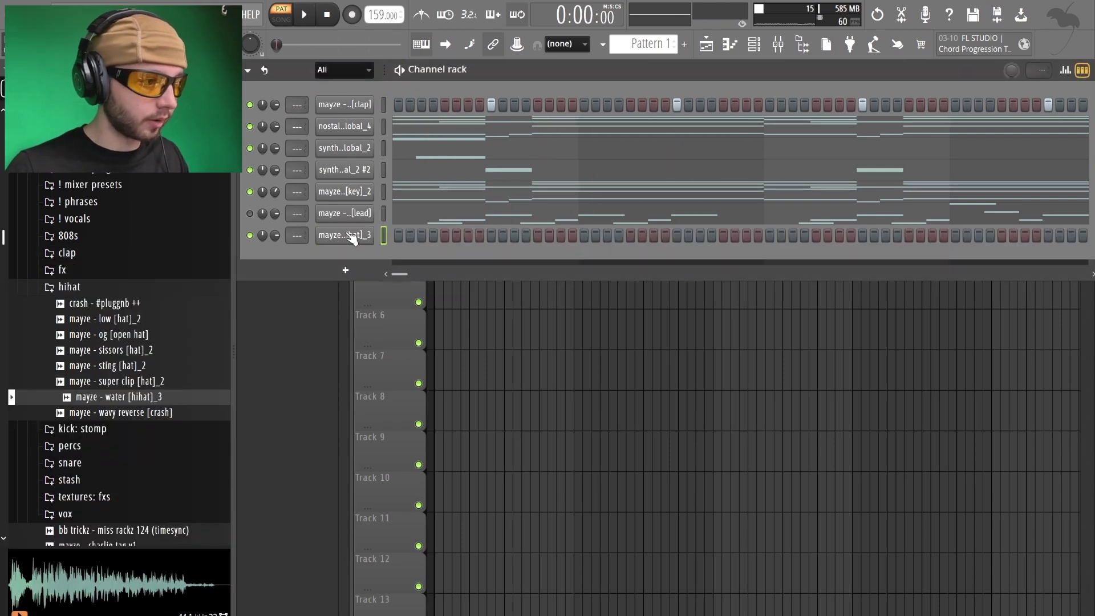
Draw a two-bar pattern of C5 hi-hat notes ending with an A4 note, and lengthen the notes.
{"action": "left_click", "coordinate": [350, 237]}
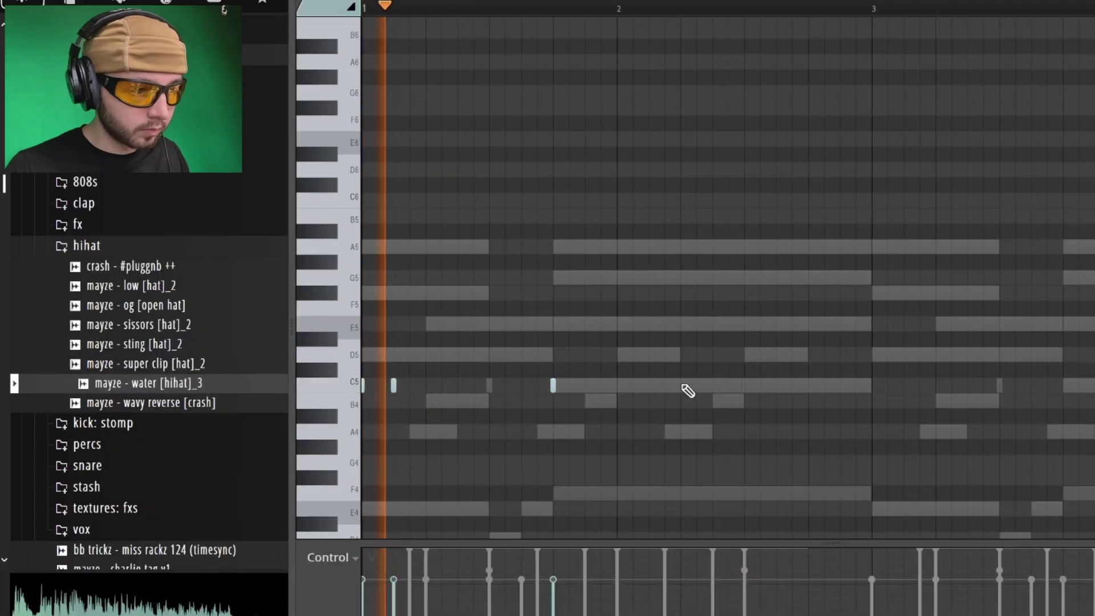
{"action": "left_click", "coordinate": [775, 385]}
{"action": "left_click", "coordinate": [808, 385]}
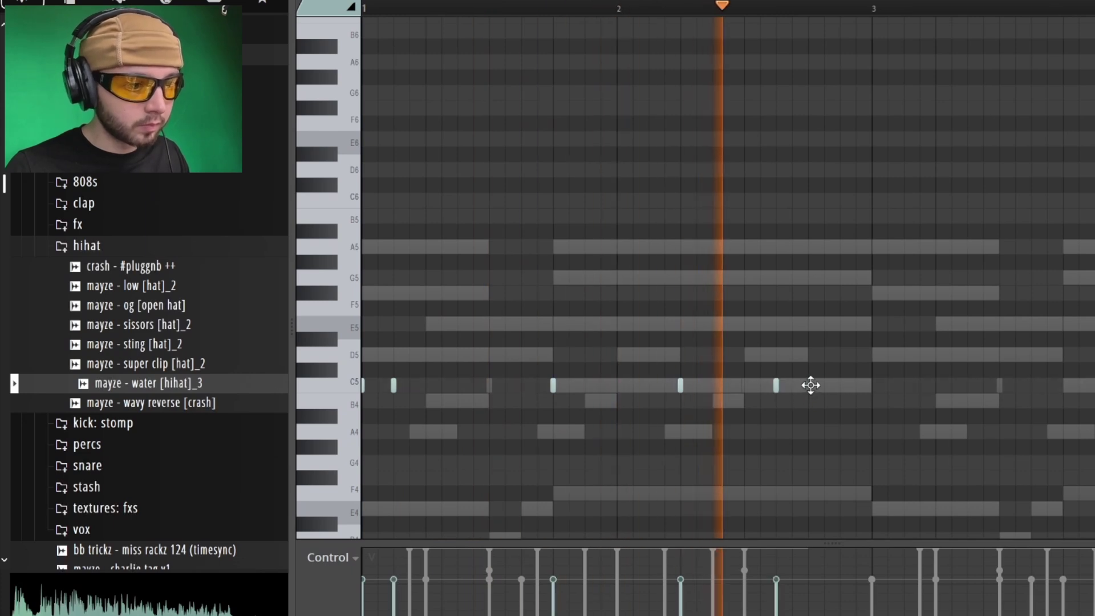
{"action": "left_click_drag", "start_coordinate": [822, 386], "coordinate": [827, 387]}
{"action": "key", "text": "ctrl+a"}
{"action": "left_click", "coordinate": [947, 394]}
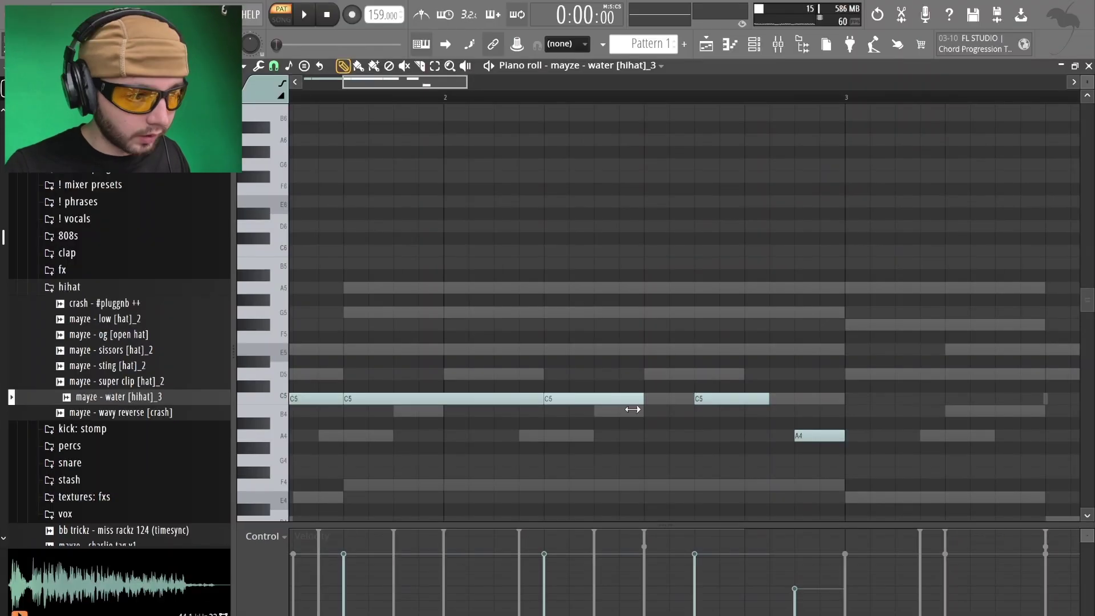
Chop hi-hat notes in bar 2 with the chopper's default pattern and delete one unneeded C5 piece.
{"action": "key", "text": "alt+u"}
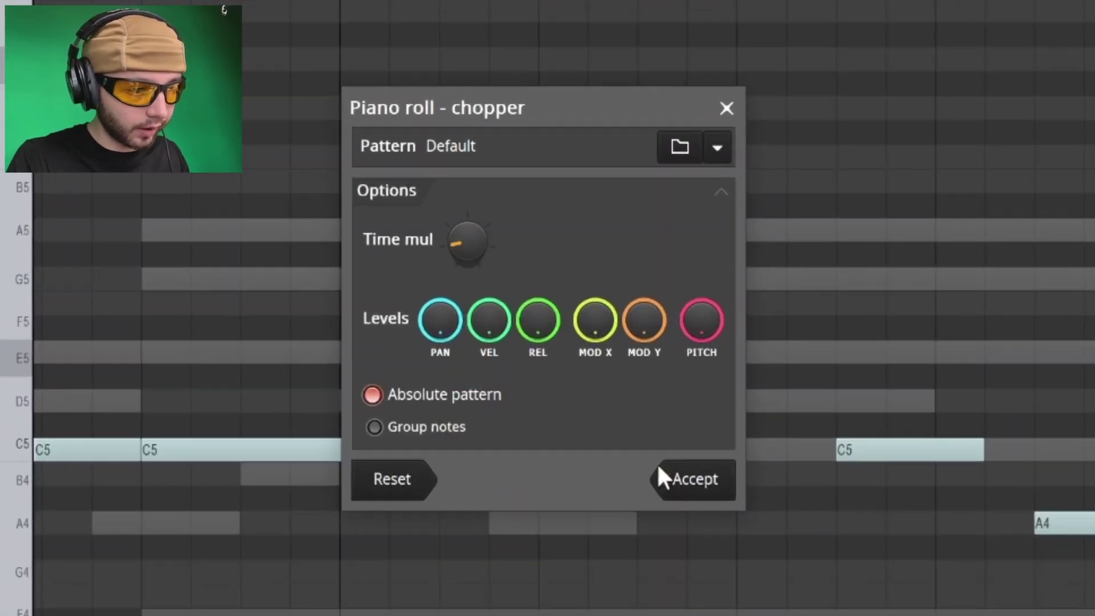
{"action": "left_click", "coordinate": [696, 479]}
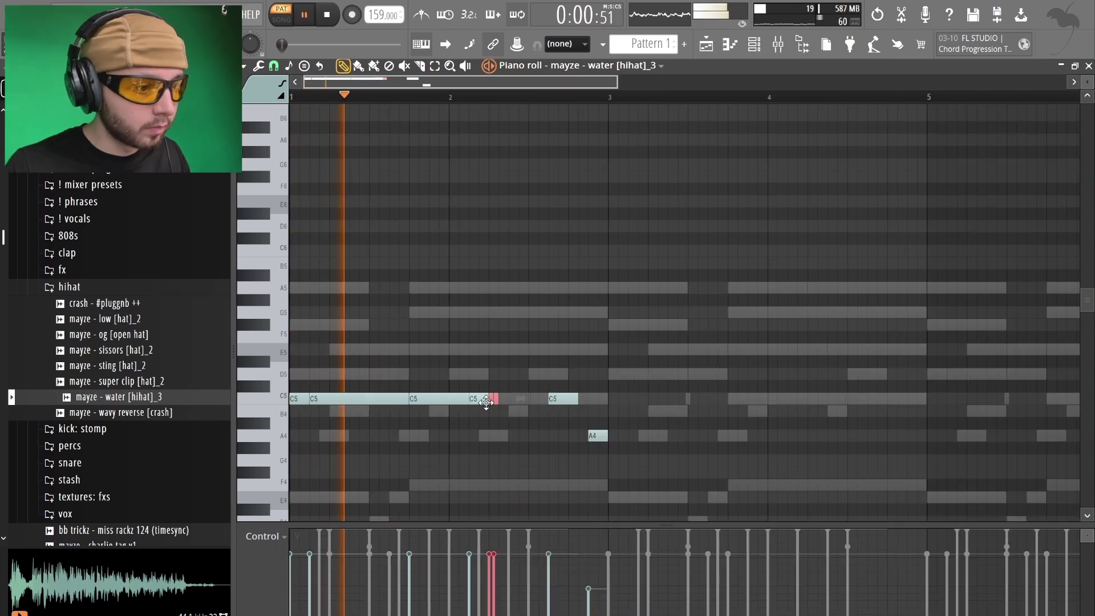
{"action": "right_click", "coordinate": [484, 403]}
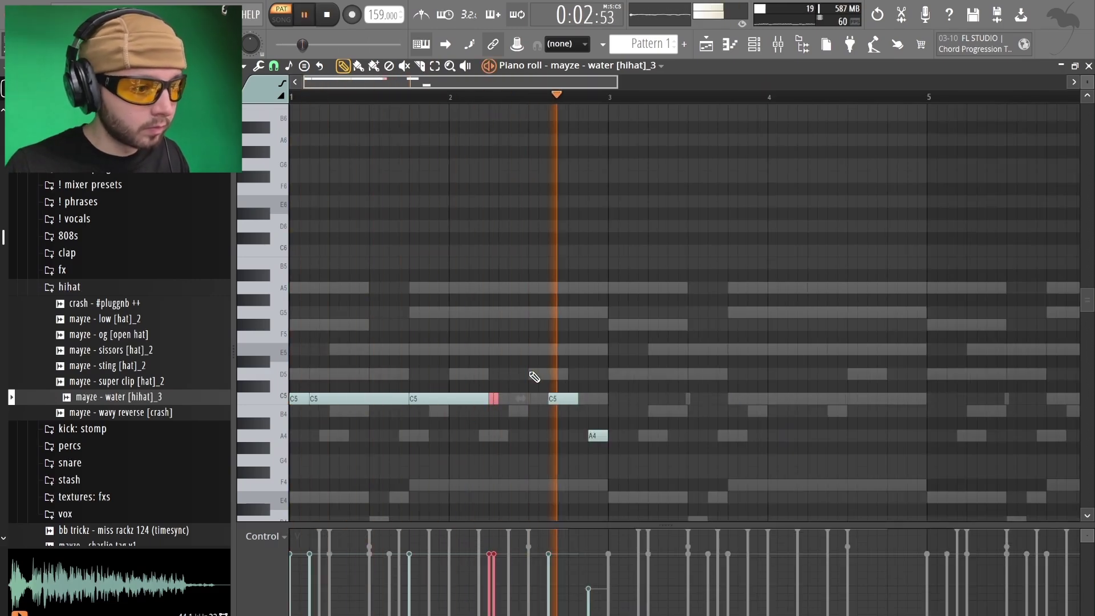
Duplicate the two-bar hi-hat pattern repeatedly until it fills eight bars.
{"action": "key", "text": "ctrl+b"}
{"action": "key", "text": "ctrl+a"}
{"action": "scroll", "coordinate": [535, 371], "scroll_direction": "down", "scroll_amount": 2}
{"action": "key", "text": "ctrl+d"}
{"action": "key", "text": "ctrl+b"}
{"action": "key", "text": "ctrl+a"}
{"action": "key", "text": "ctrl+d"}
{"action": "key", "text": "ctrl+a"}
{"action": "key", "text": "ctrl+d"}
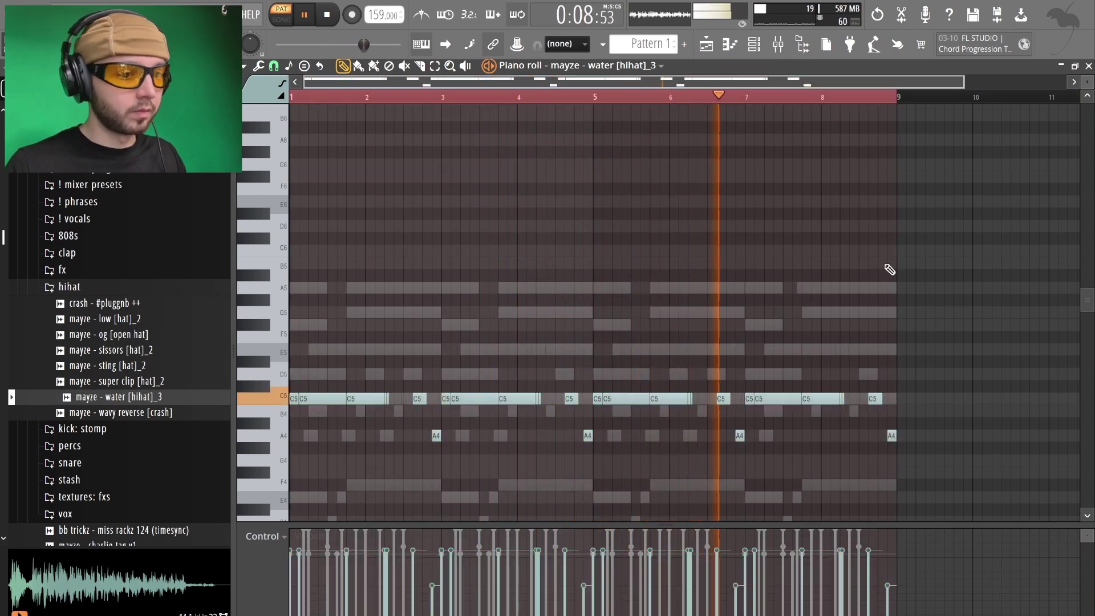
Replace the hi-hat sample with mayze - super clip [hat]_2 and add a crash - #pluggnb ++ channel triggered on the first step.
{"action": "key", "text": "F7"}
{"action": "left_click", "coordinate": [138, 385]}
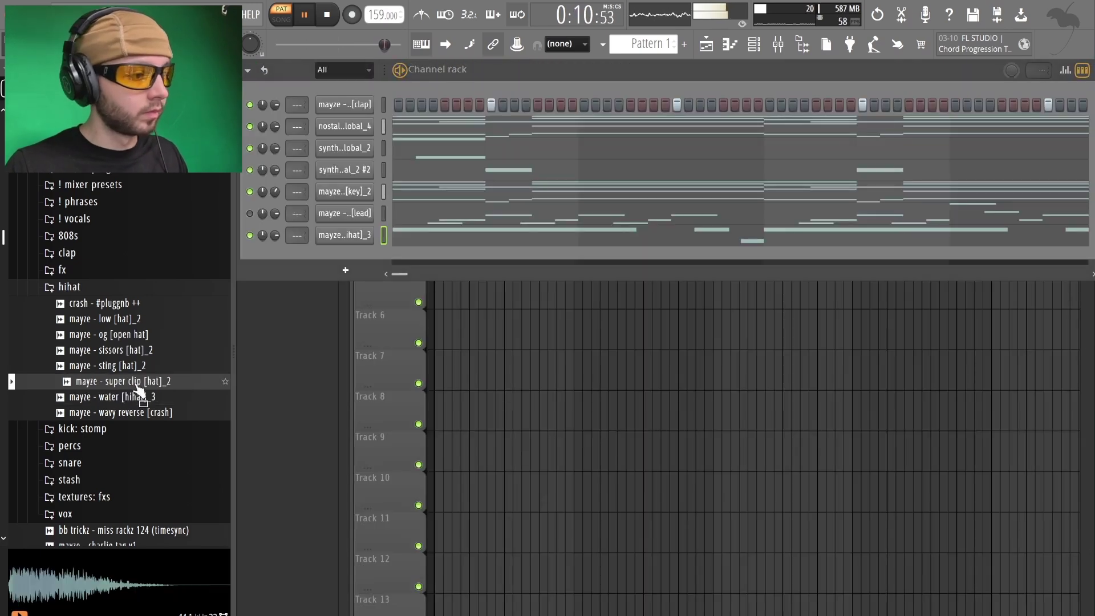
{"action": "left_click_drag", "start_coordinate": [137, 387], "coordinate": [298, 245]}
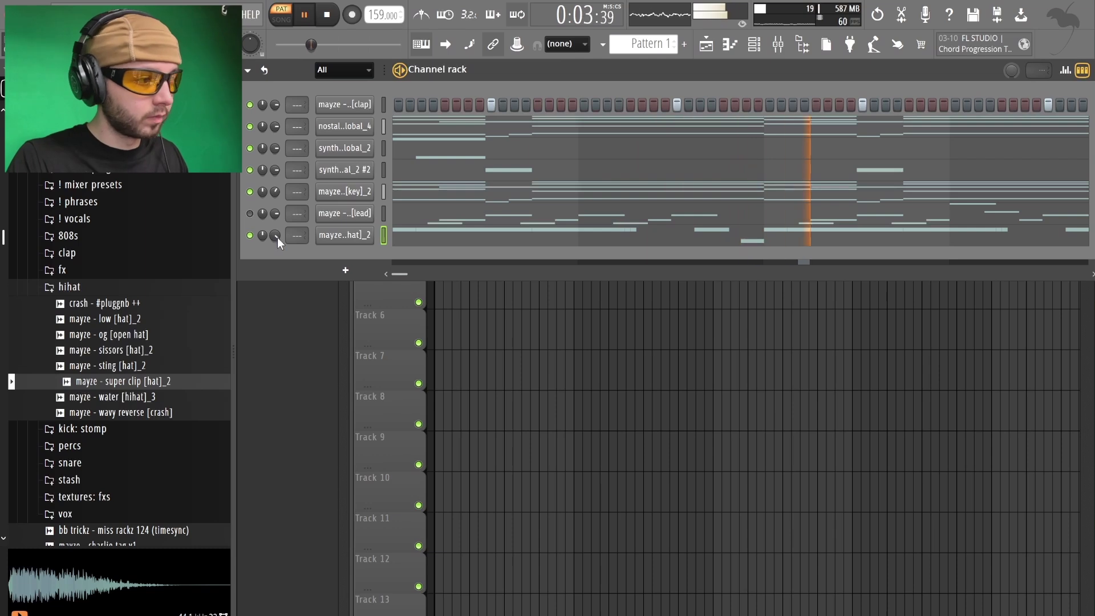
{"action": "left_click_drag", "start_coordinate": [120, 303], "coordinate": [253, 268]}
{"action": "left_click_drag", "start_coordinate": [344, 255], "coordinate": [346, 258]}
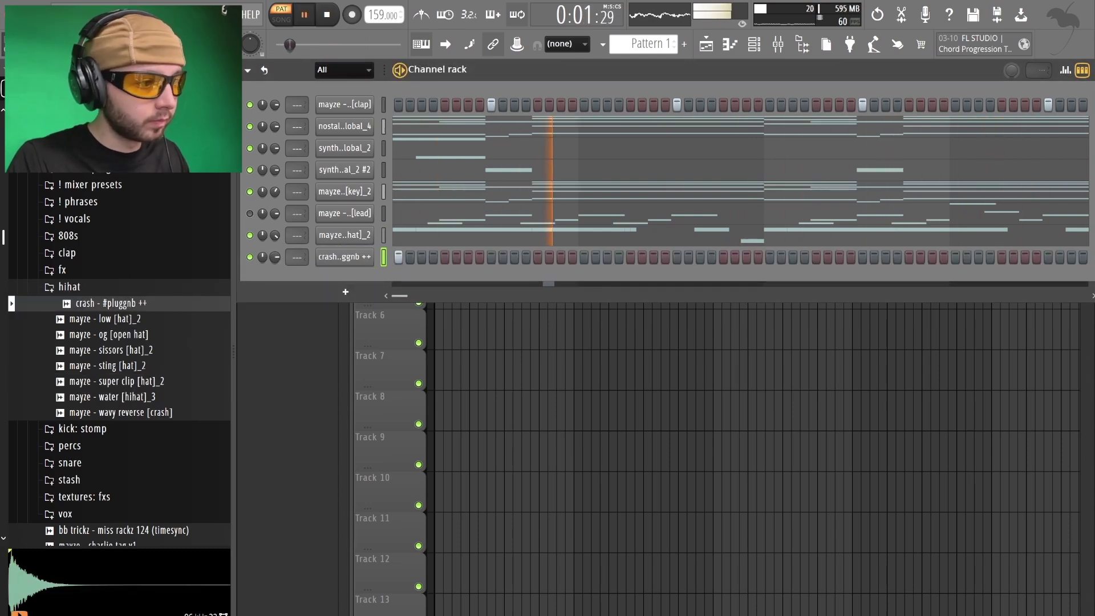
{"action": "left_click", "coordinate": [68, 235]}
{"action": "left_click", "coordinate": [151, 349]}
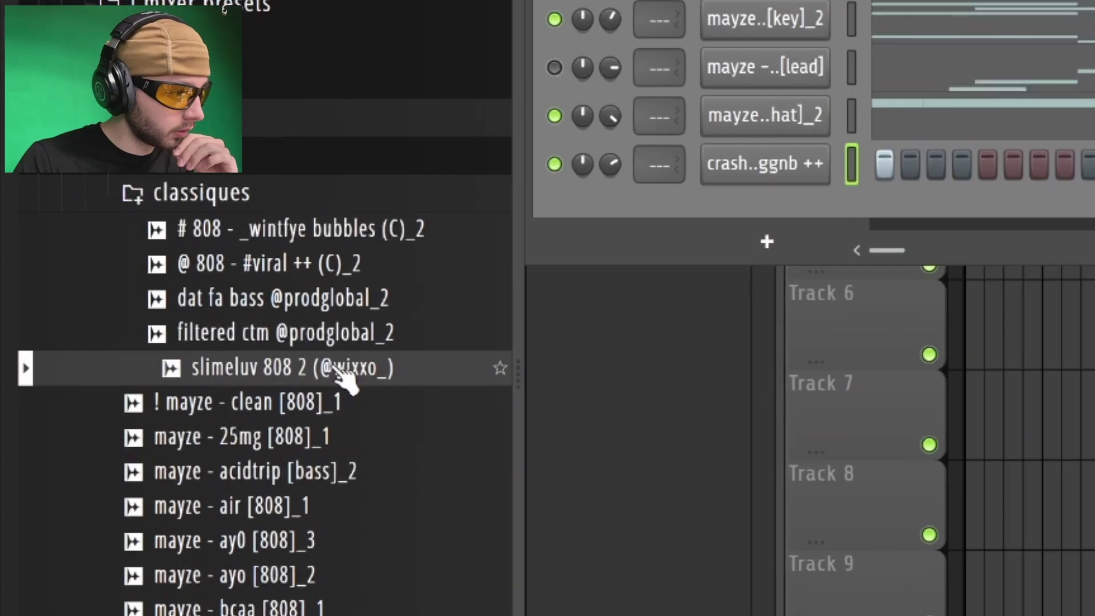
{"action": "left_click", "coordinate": [342, 336]}
{"action": "left_click", "coordinate": [342, 305]}
{"action": "left_click", "coordinate": [333, 340]}
{"action": "left_click_drag", "start_coordinate": [333, 339], "coordinate": [715, 217]}
{"action": "left_click_drag", "start_coordinate": [584, 283], "coordinate": [627, 277]}
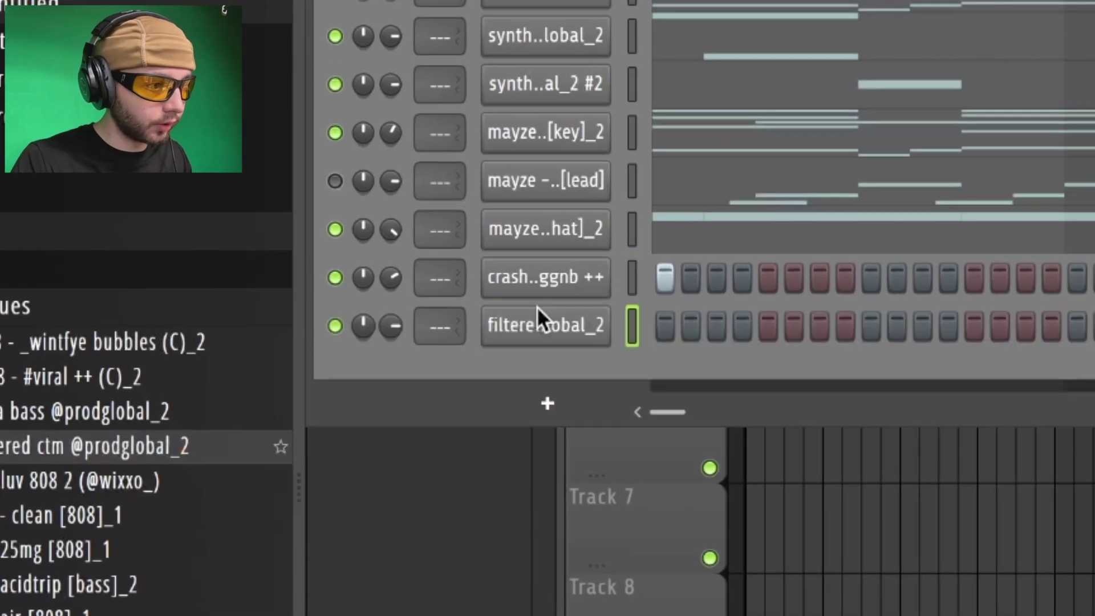
Draw a two-bar bassline of E4, D4 and F4 notes in the filtered ctm channel, following the chord roots.
{"action": "left_click", "coordinate": [627, 276]}
{"action": "left_click", "coordinate": [394, 134]}
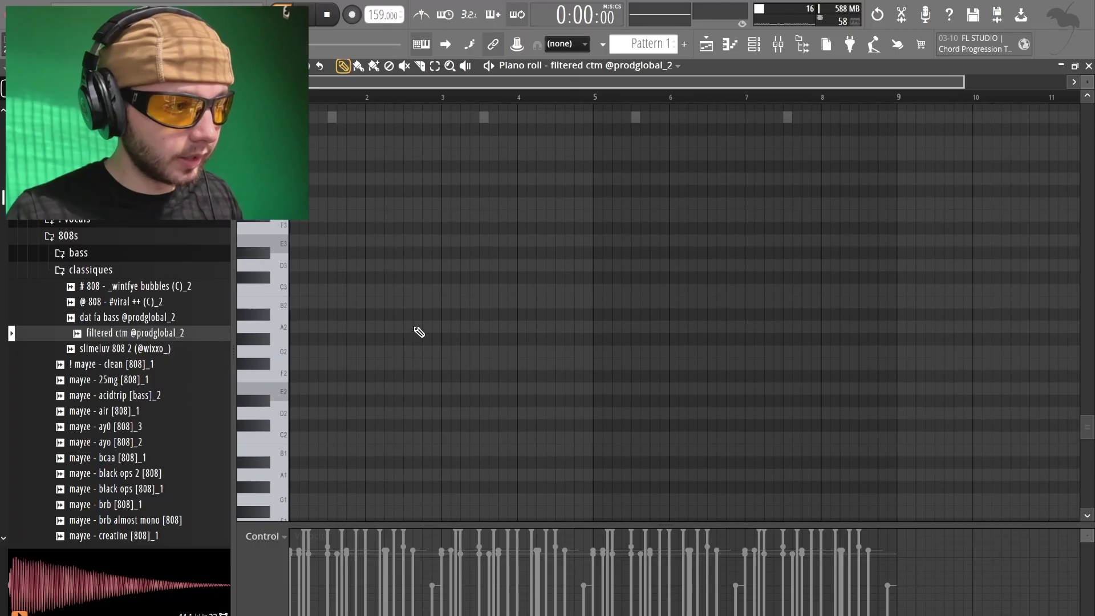
{"action": "scroll", "coordinate": [418, 329], "scroll_direction": "up", "scroll_amount": 9}
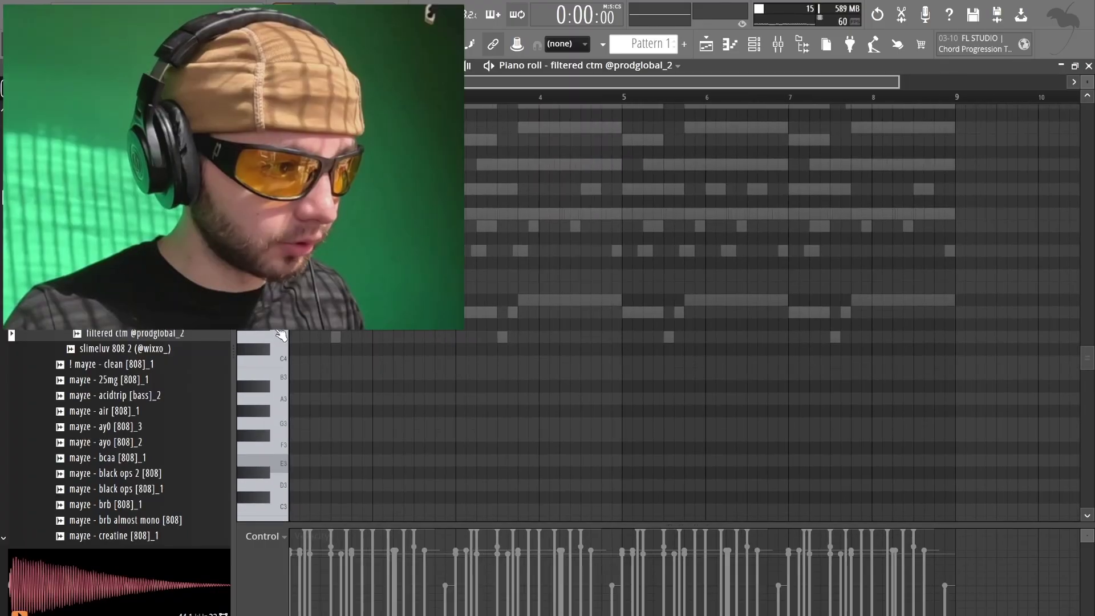
{"action": "scroll", "coordinate": [281, 335], "scroll_direction": "up", "scroll_amount": 1}
{"action": "left_click", "coordinate": [765, 318]}
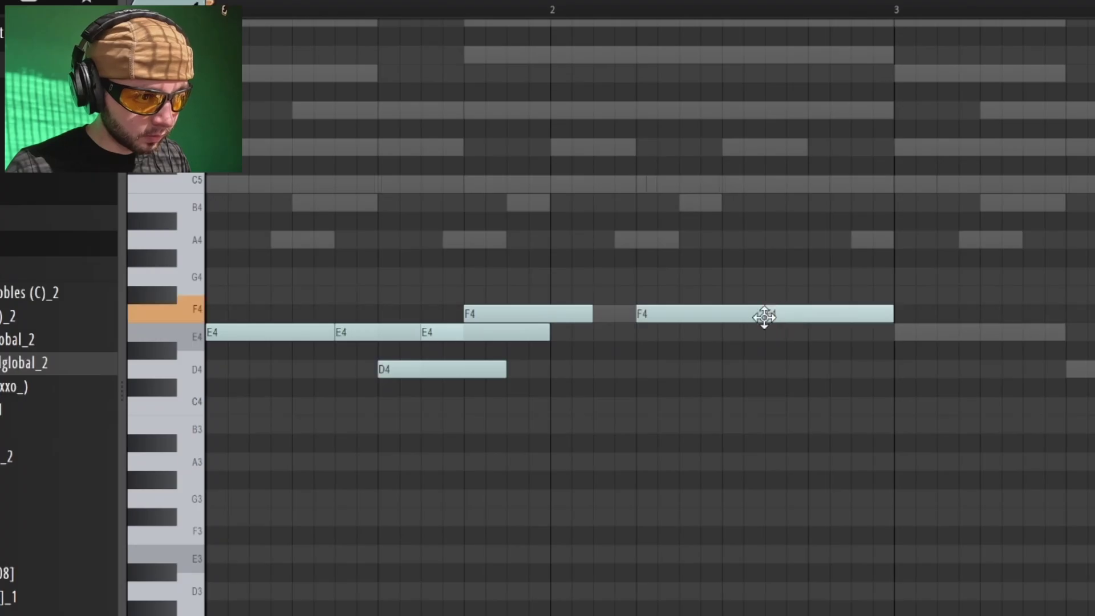
Make all the bass notes legato, transpose them up an octave and play the pattern.
{"action": "key", "text": "ctrl+a"}
{"action": "key", "text": "ctrl+l"}
{"action": "key", "text": "ctrl+d"}
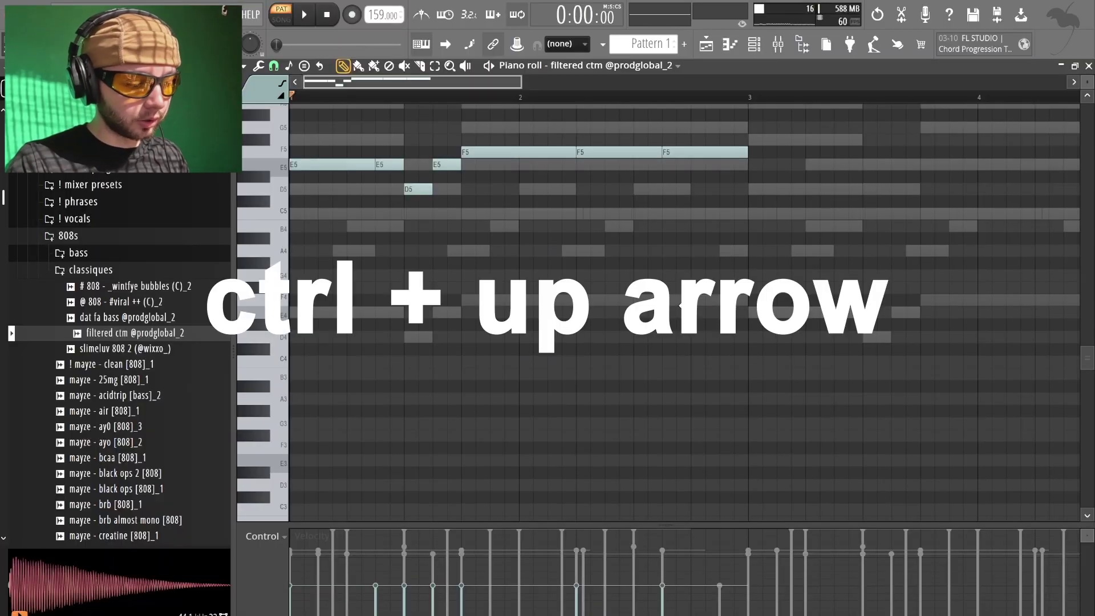
{"action": "key", "text": "ctrl+a"}
{"action": "key", "text": "space"}
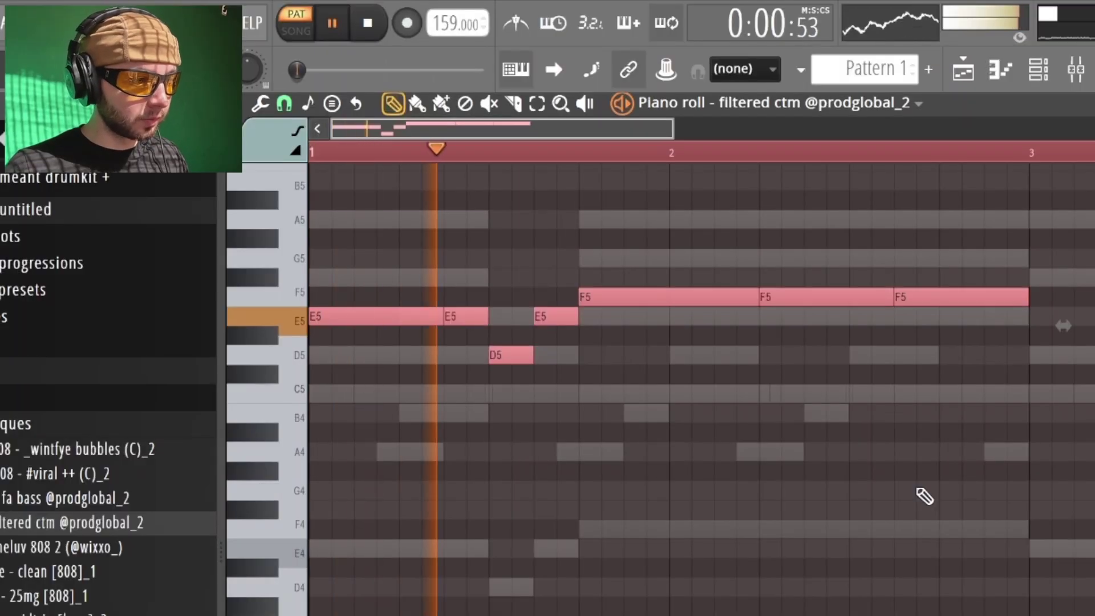
Delete the second E5 bass note in bar 1 and lengthen the first E5 to half a bar.
{"action": "left_click", "coordinate": [923, 495]}
{"action": "scroll", "coordinate": [675, 450], "scroll_direction": "down", "scroll_amount": 2}
{"action": "key", "text": "space"}
{"action": "right_click", "coordinate": [415, 317]}
{"action": "left_click_drag", "start_coordinate": [401, 317], "coordinate": [421, 318]}
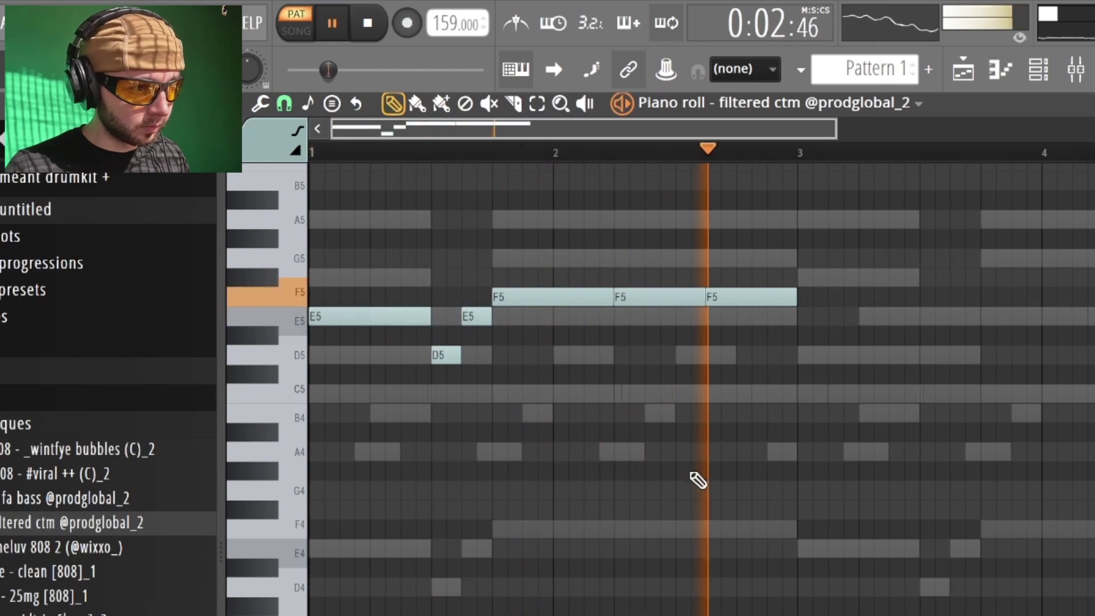
Copy the whole two-bar bassline to the start of bar 5.
{"action": "key", "text": "ctrl+a"}
{"action": "scroll", "coordinate": [349, 354], "scroll_direction": "down", "scroll_amount": 2}
{"action": "left_click_drag", "start_coordinate": [346, 322], "coordinate": [915, 336], "text": "shift"}
{"action": "left_click", "coordinate": [1089, 402]}
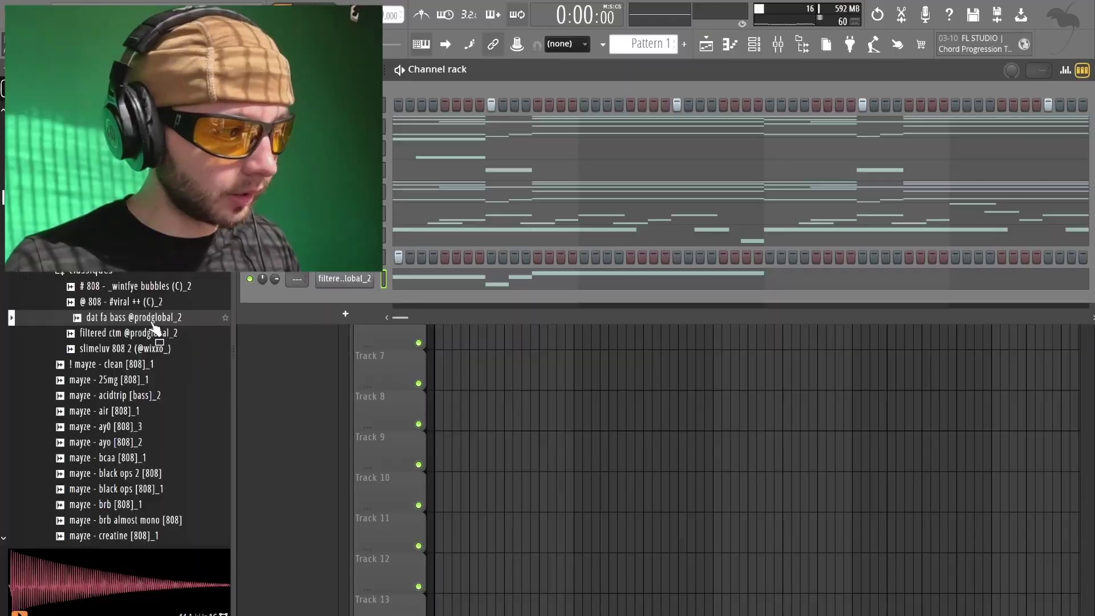
{"action": "left_click_drag", "start_coordinate": [153, 325], "coordinate": [360, 292]}
{"action": "right_click", "coordinate": [365, 275]}
{"action": "left_click", "coordinate": [523, 288]}
{"action": "right_click", "coordinate": [327, 228]}
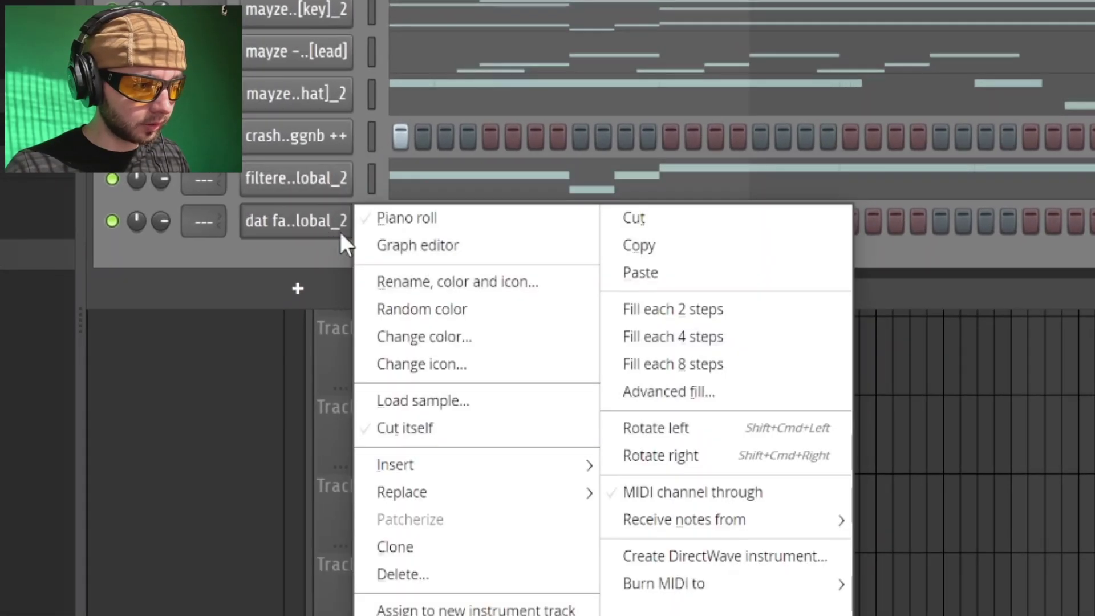
{"action": "left_click", "coordinate": [641, 272]}
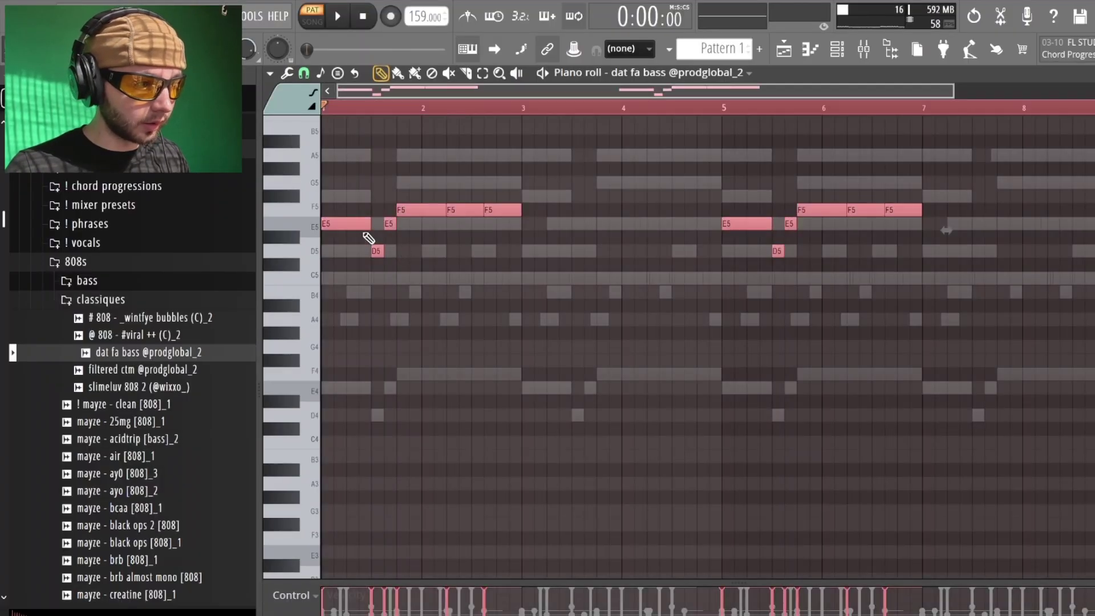
Move the dat fa bass notes two bars later and cut the final F5 in bars 4 and 8.
{"action": "left_click_drag", "start_coordinate": [340, 222], "coordinate": [542, 211]}
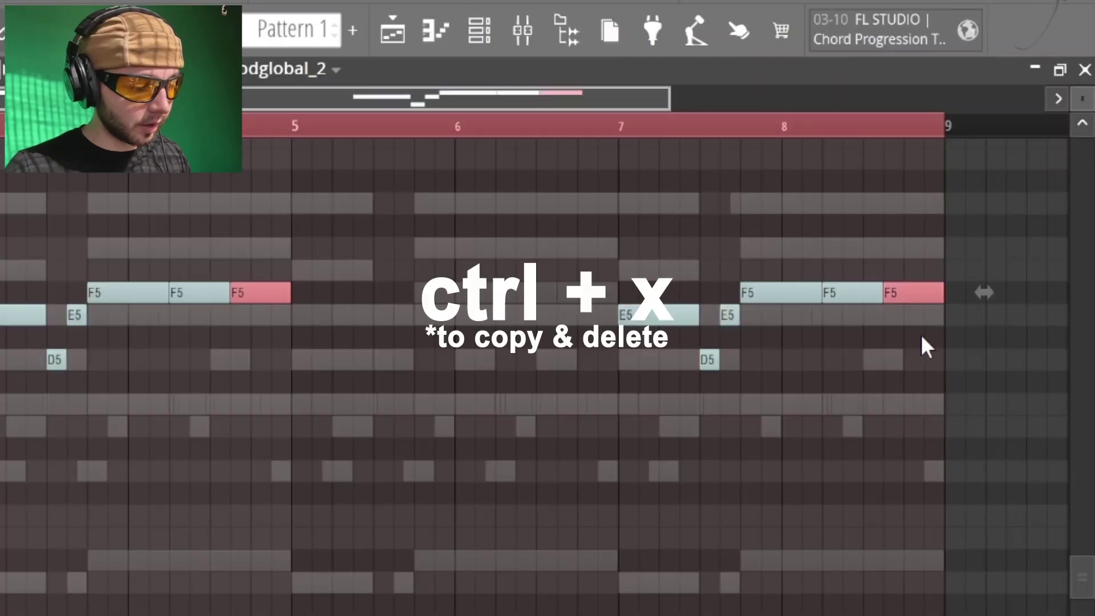
{"action": "key", "text": "ctrl+x"}
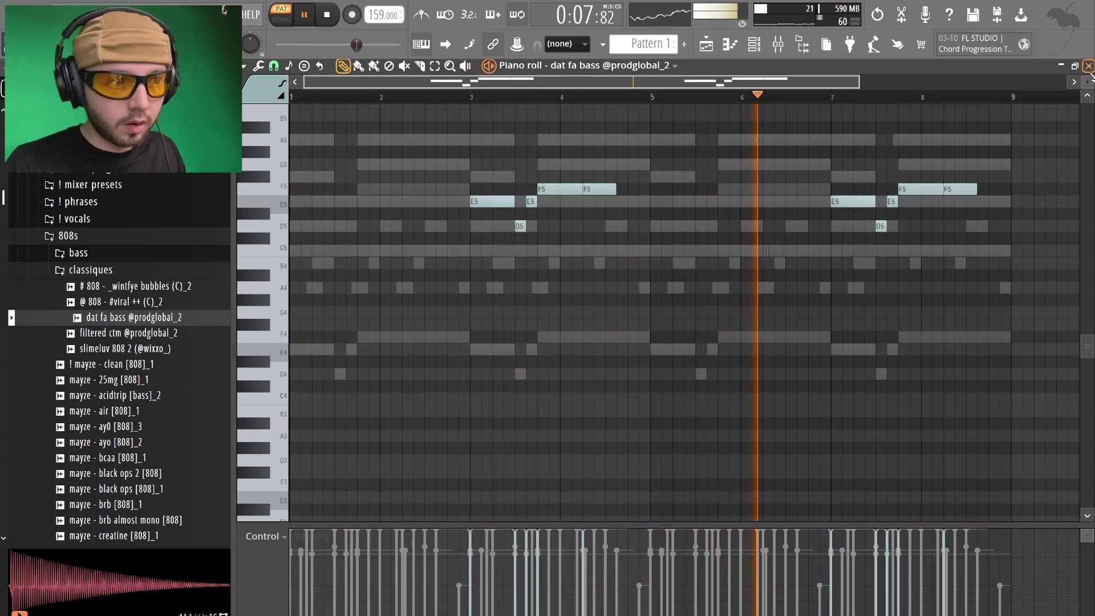
Clone the dat fa bass channel and replace the clone's sample with mayze - pennyx [808]_2.
{"action": "left_click", "coordinate": [1089, 66]}
{"action": "right_click", "coordinate": [353, 299]}
{"action": "left_click", "coordinate": [414, 475]}
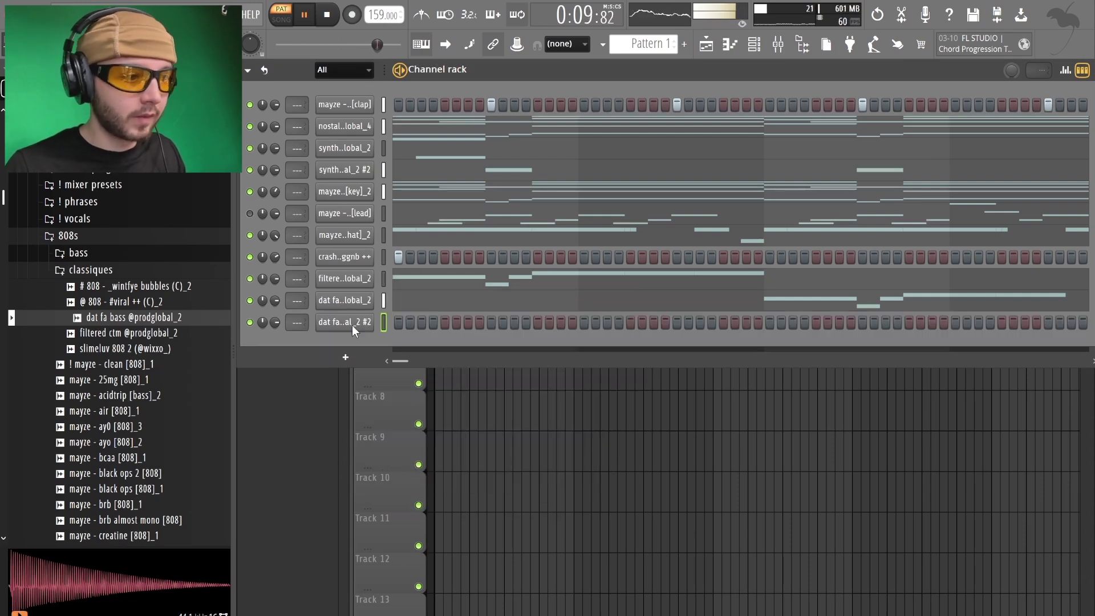
{"action": "left_click", "coordinate": [92, 270]}
{"action": "scroll", "coordinate": [106, 274], "scroll_direction": "down", "scroll_amount": 10}
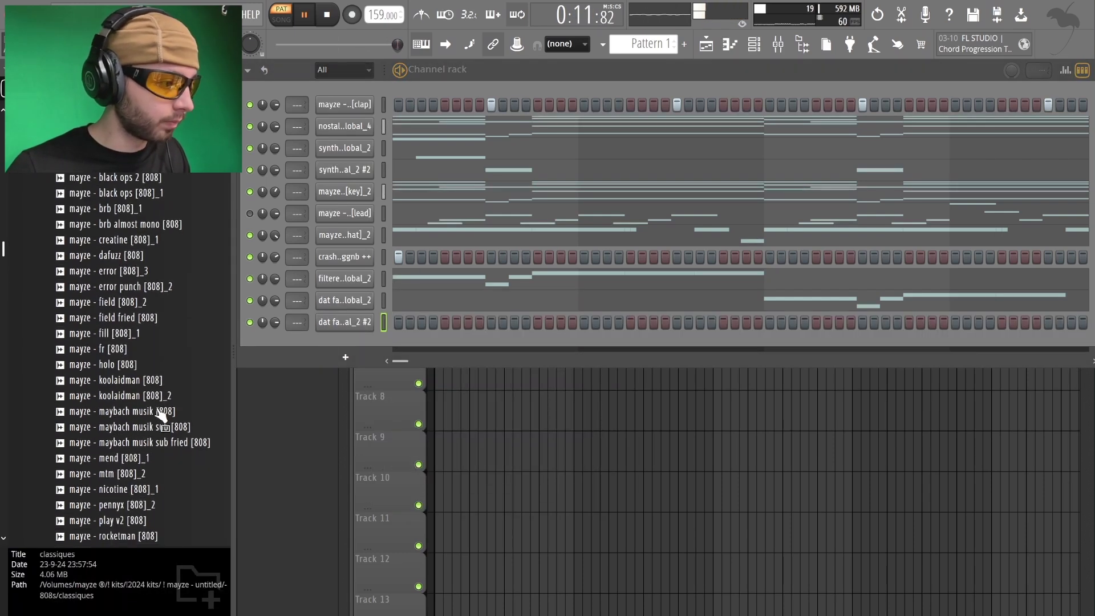
{"action": "left_click_drag", "start_coordinate": [120, 380], "coordinate": [317, 346]}
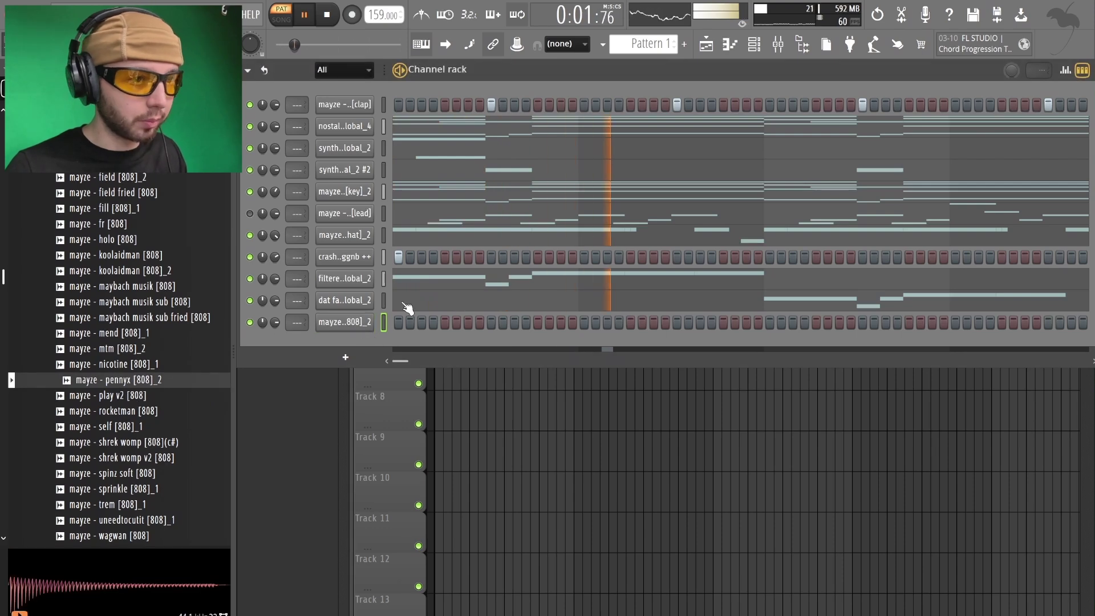
Paste the two cut F5 notes into the pennyx 808 channel and move them to the ends of bars 4 and 8.
{"action": "left_click", "coordinate": [728, 48]}
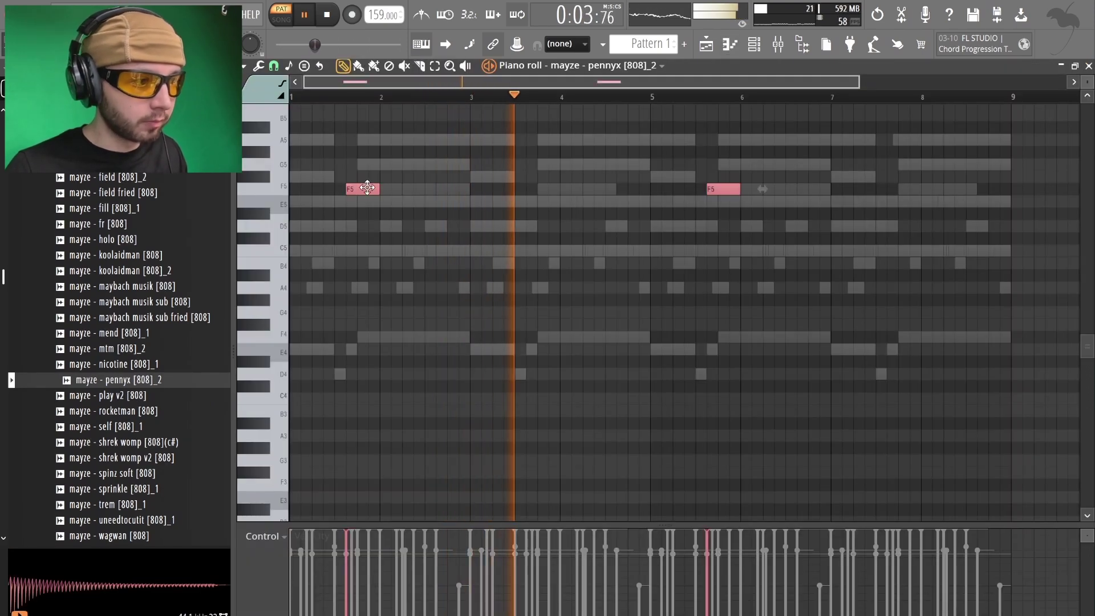
{"action": "left_click_drag", "start_coordinate": [603, 183], "coordinate": [638, 183]}
{"action": "key", "text": "ctrl+d"}
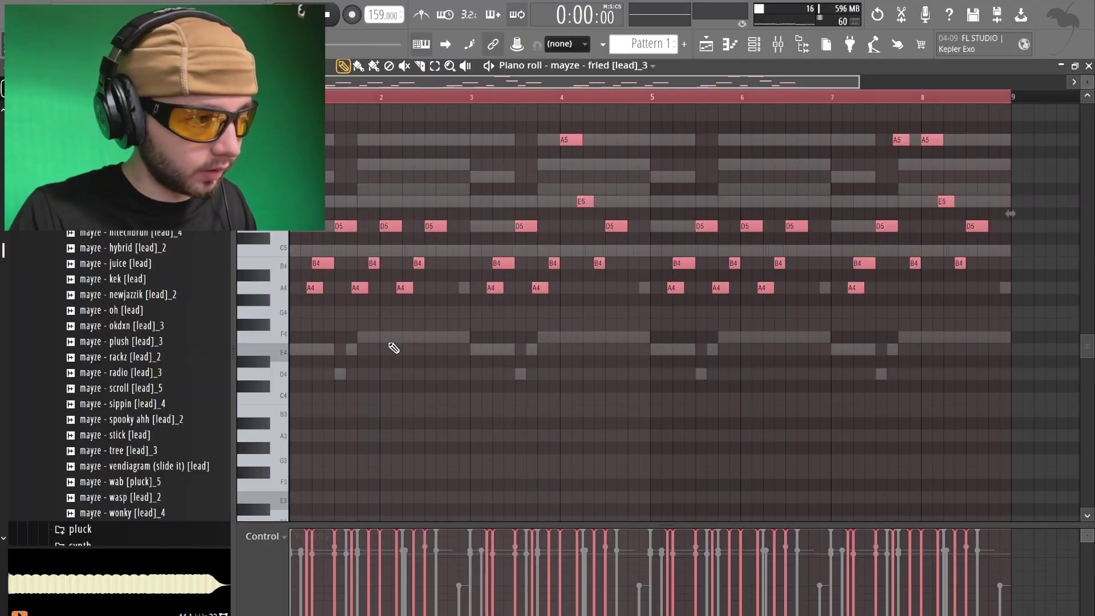
Transpose the whole fried lead melody up seven semitones.
{"action": "key", "text": "Up"}
{"action": "key", "text": "Up"}
{"action": "key", "text": "Up"}
{"action": "key", "text": "Up"}
{"action": "key", "text": "Up"}
{"action": "key", "text": "Up"}
{"action": "key", "text": "Up"}
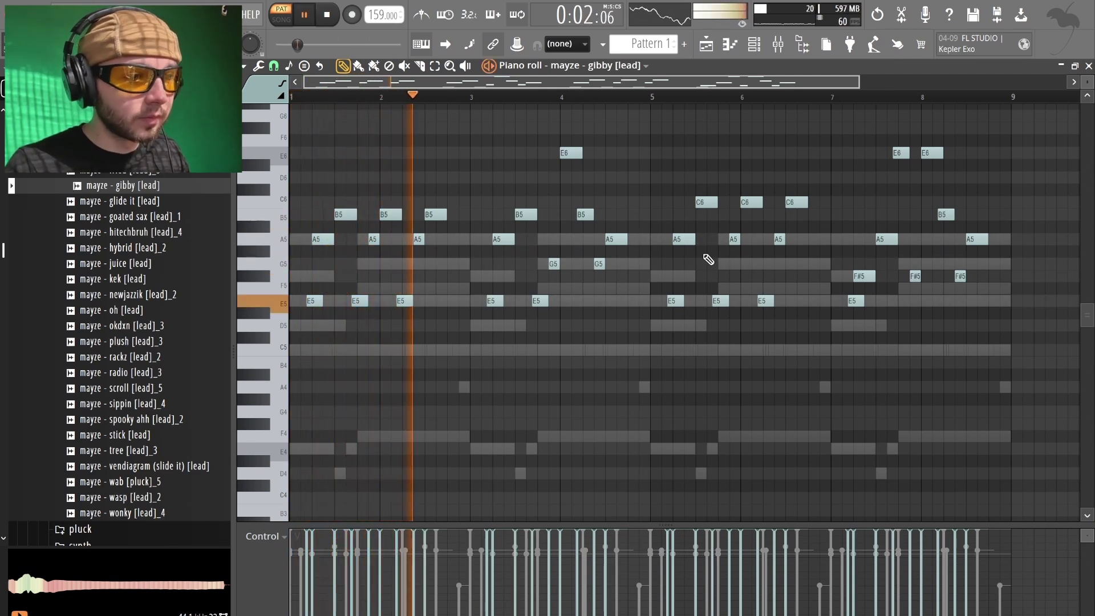
Lower the three C6 notes of the gibby lead in bars 5 and 6 to B5.
{"action": "left_click_drag", "start_coordinate": [683, 211], "coordinate": [862, 191]}
{"action": "key", "text": "shift+Down"}
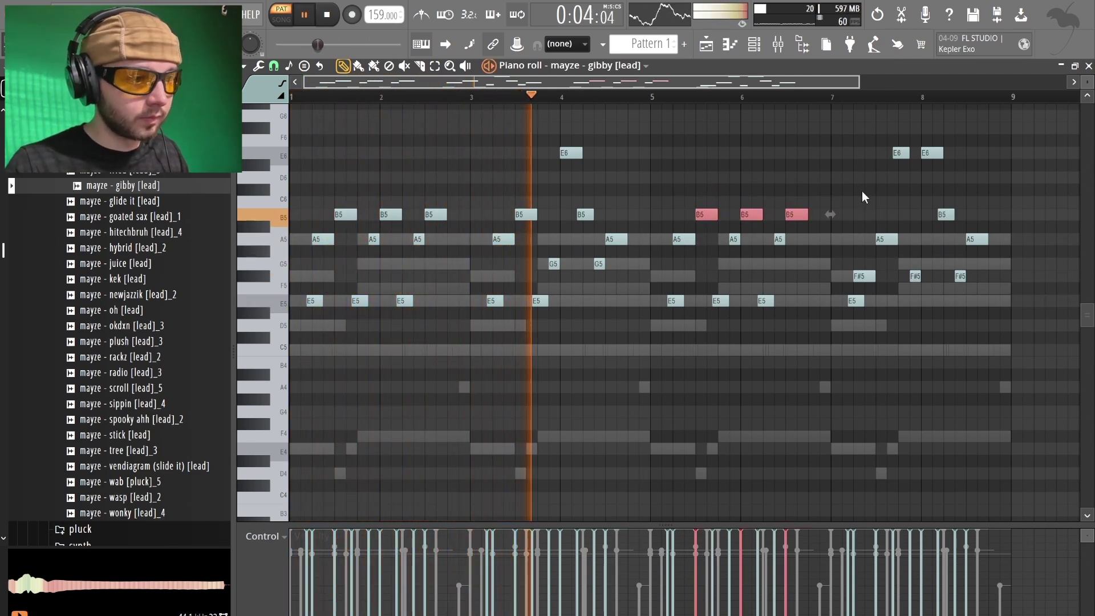
{"action": "left_click", "coordinate": [739, 179], "text": "ctrl"}
{"action": "key", "text": "ctrl+a"}
In bar 4 of the gibby lead, raise the last A5 to B5, the B5 to D6 and the G5 to A5.
{"action": "left_click_drag", "start_coordinate": [617, 238], "coordinate": [616, 209]}
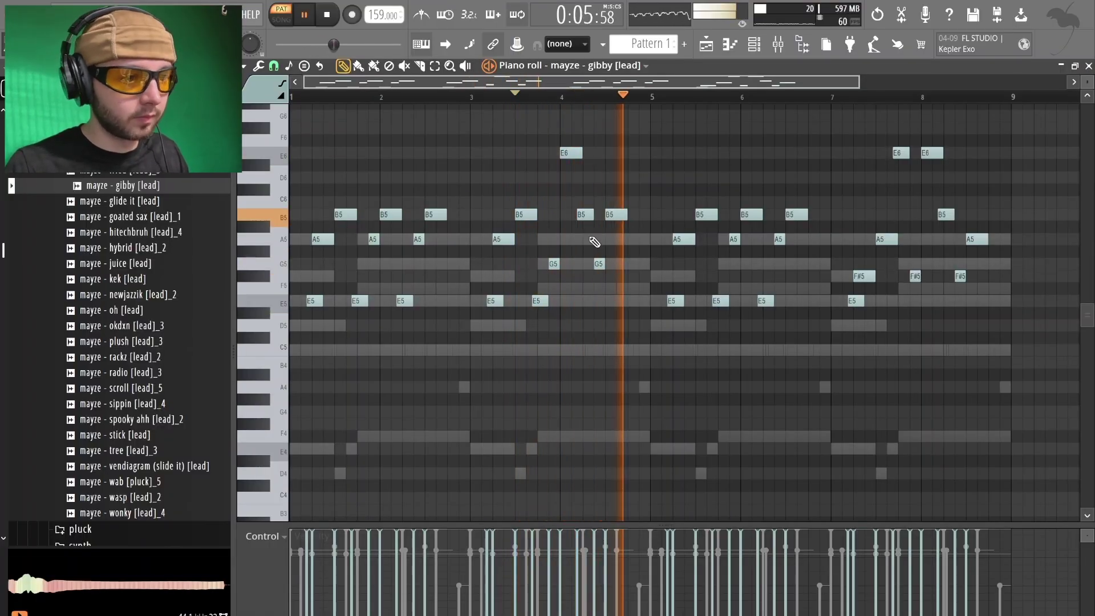
{"action": "left_click_drag", "start_coordinate": [585, 215], "coordinate": [587, 177]}
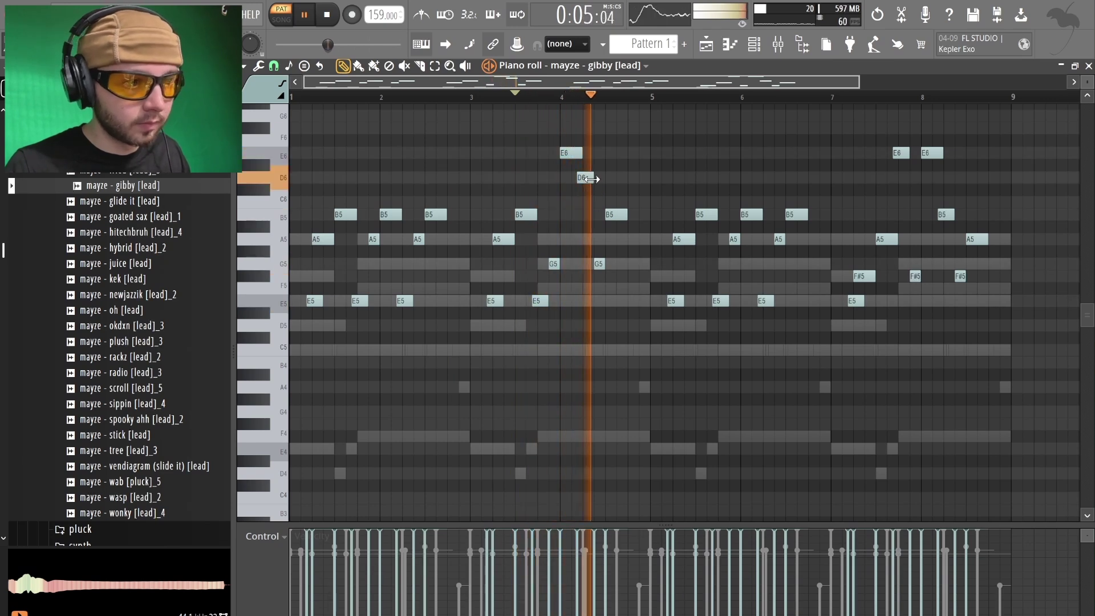
{"action": "left_click_drag", "start_coordinate": [600, 263], "coordinate": [602, 239]}
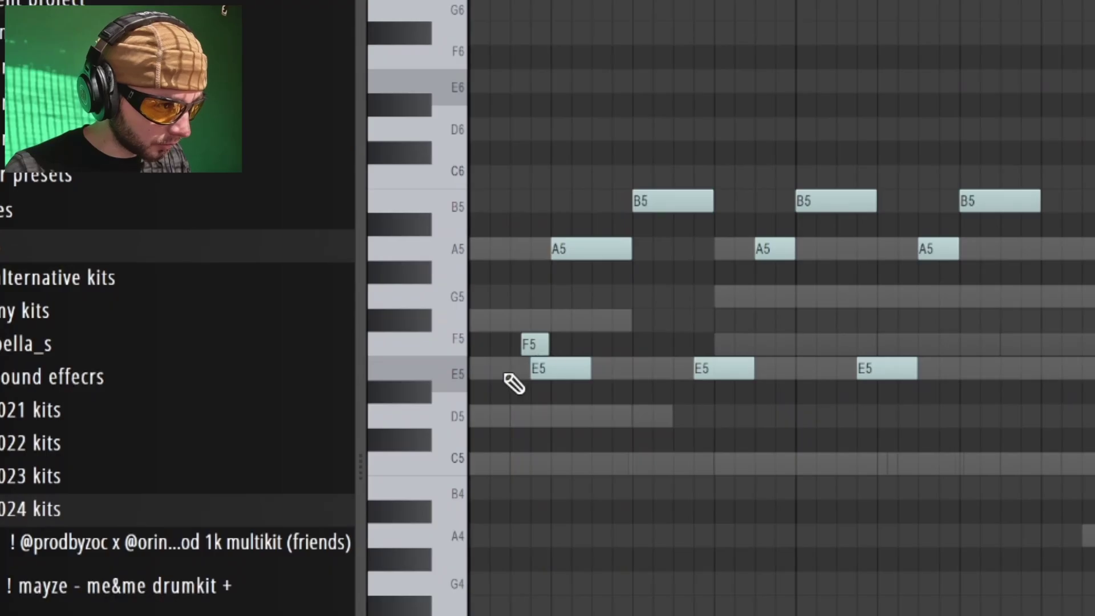
Play the pattern and add a short F5 grace note before the first E5 lead note in bars 3, 5 and 7.
{"action": "key", "text": "space"}
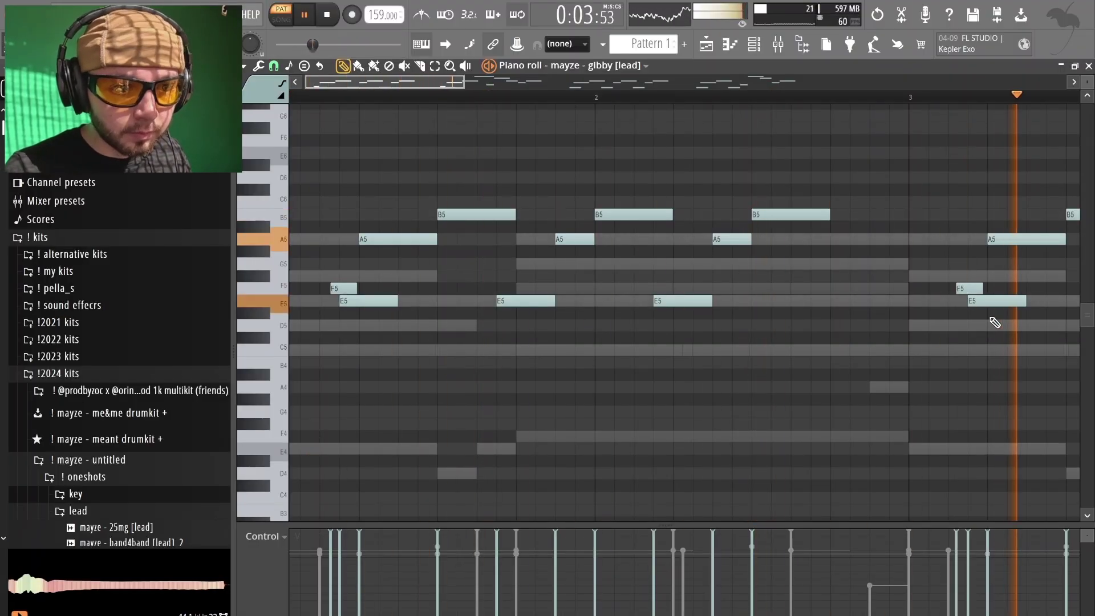
{"action": "scroll", "coordinate": [827, 303], "scroll_direction": "down", "scroll_amount": 5}
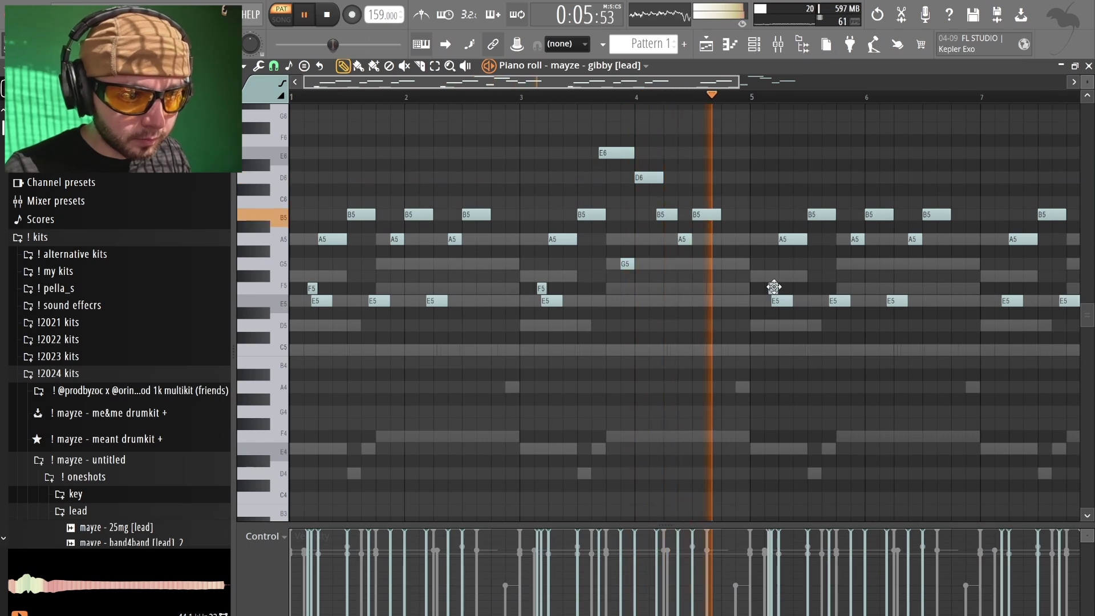
{"action": "scroll", "coordinate": [772, 288], "scroll_direction": "up", "scroll_amount": 4}
{"action": "scroll", "coordinate": [869, 302], "scroll_direction": "down", "scroll_amount": 5}
{"action": "scroll", "coordinate": [869, 302], "scroll_direction": "up", "scroll_amount": 5}
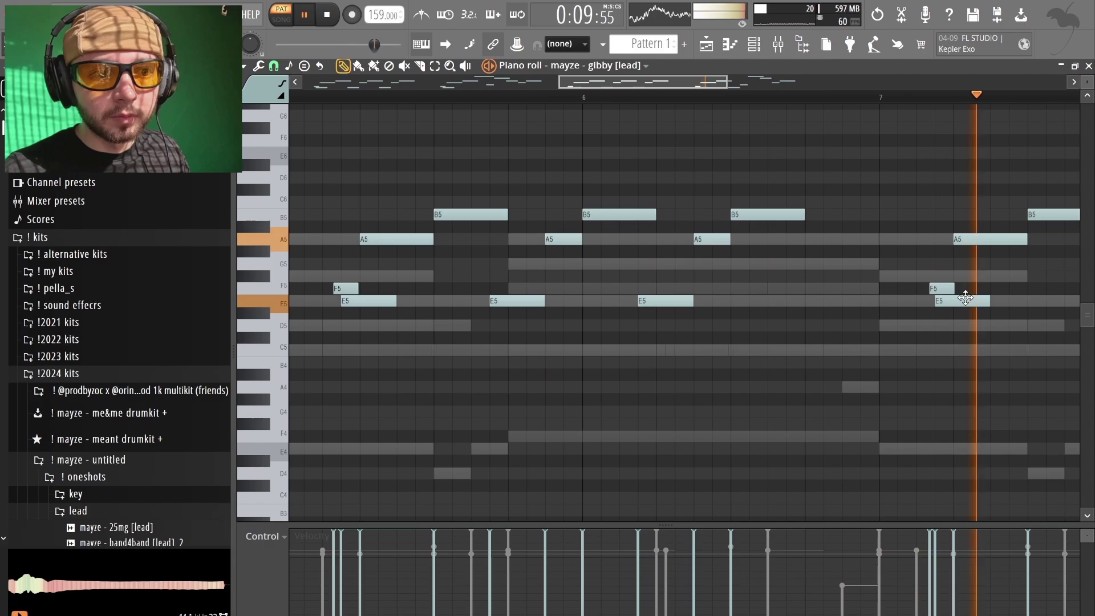
{"action": "scroll", "coordinate": [965, 297], "scroll_direction": "down", "scroll_amount": 5}
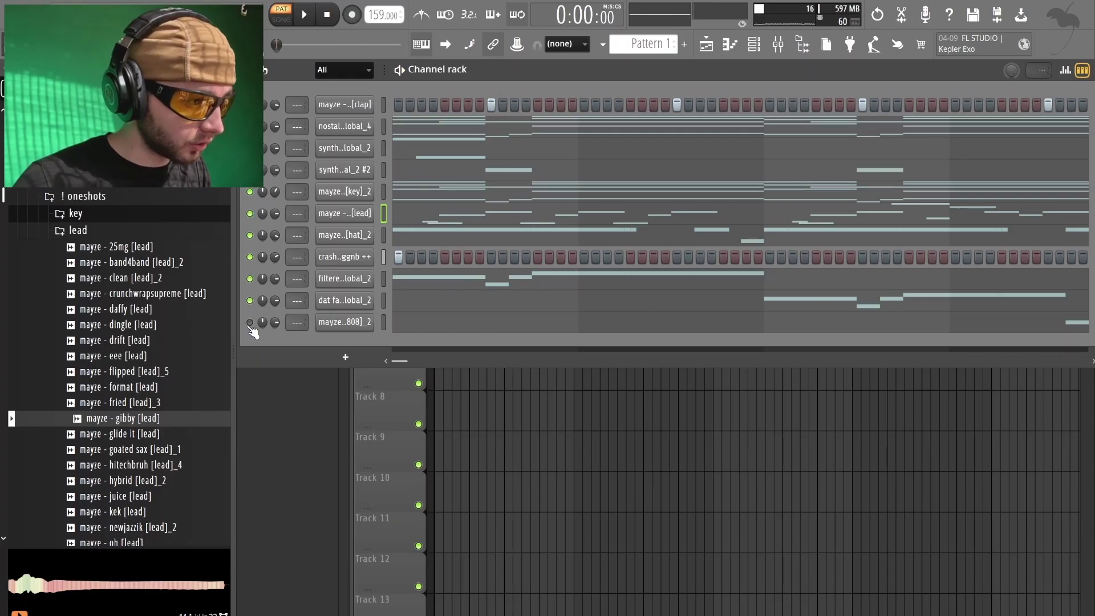
Audition the lead samples and load mayze - kek [lead] into the lead channel.
{"action": "scroll", "coordinate": [171, 400], "scroll_direction": "down", "scroll_amount": 3}
{"action": "left_click", "coordinate": [146, 339]}
{"action": "left_click", "coordinate": [154, 359]}
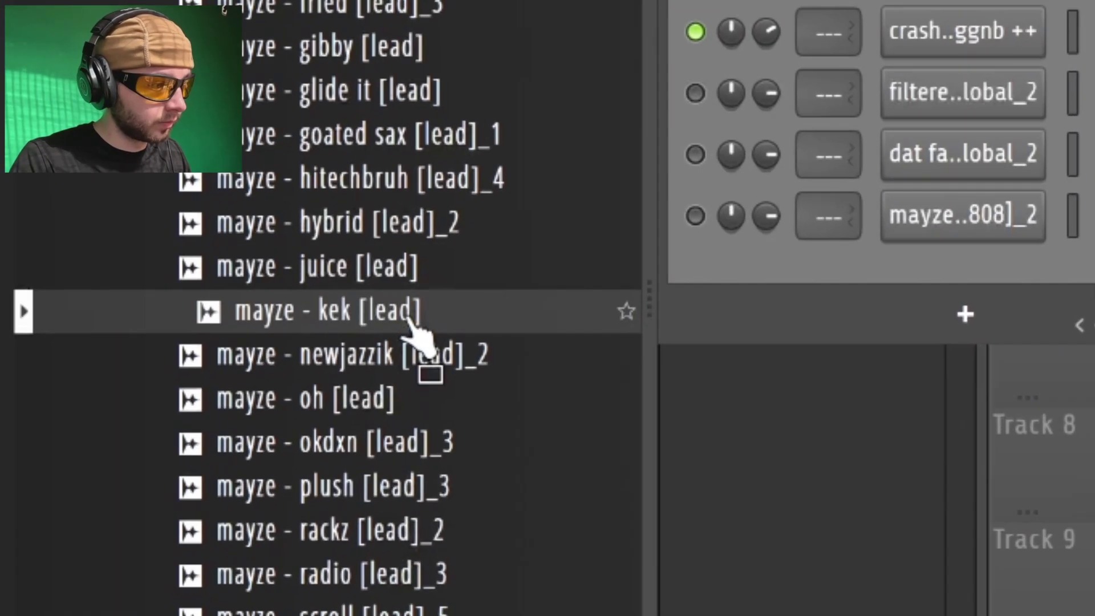
{"action": "scroll", "coordinate": [149, 359], "scroll_direction": "down", "scroll_amount": 3}
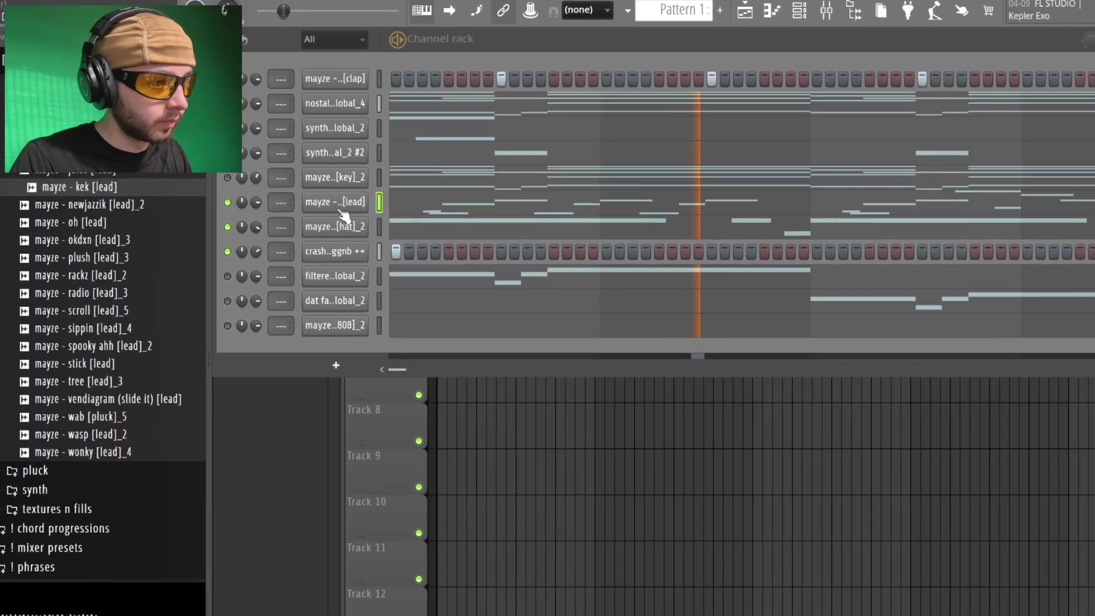
Enable the kek lead's volume envelope with minimum attack and release, and move its sample start slightly later.
{"action": "left_click", "coordinate": [770, 2]}
{"action": "left_click", "coordinate": [356, 142]}
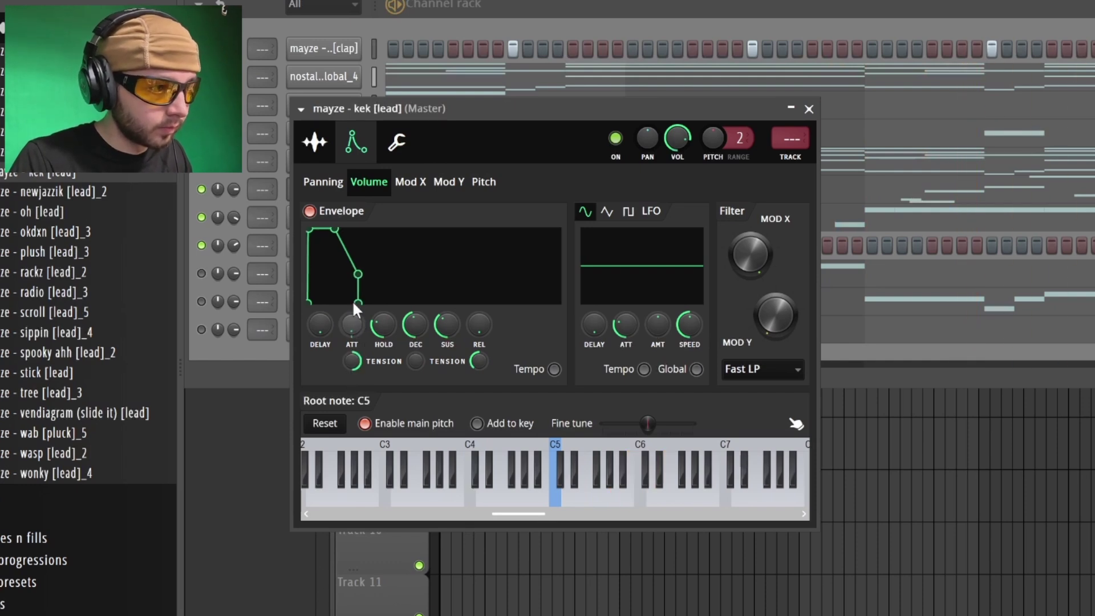
{"action": "left_click", "coordinate": [331, 148]}
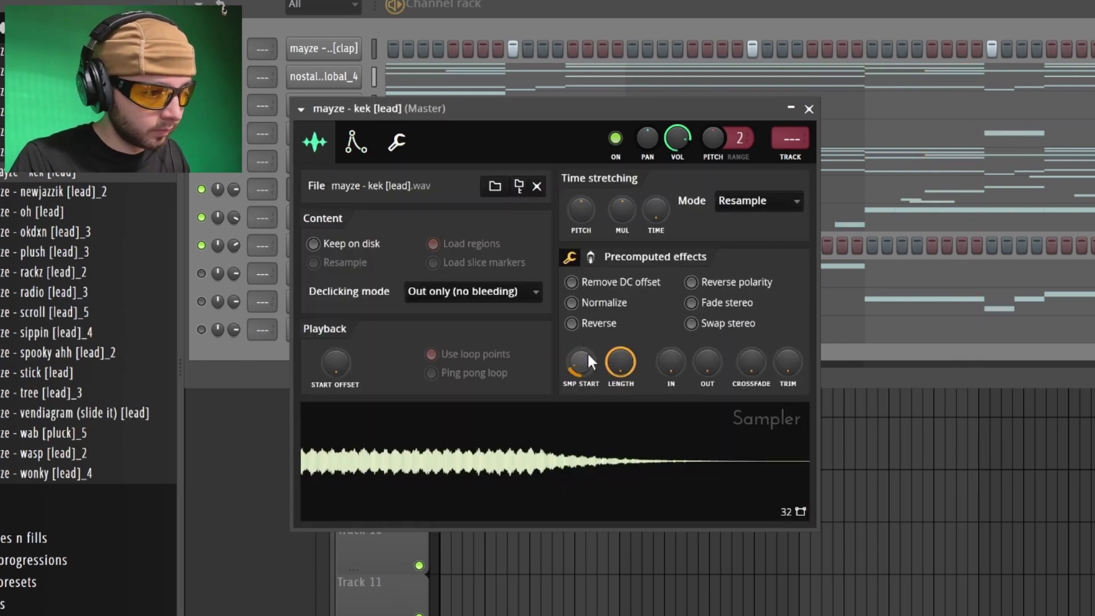
Add mayze - applepay [texture](d) as a new channel and turn its volume envelope's attack and release down to minimum.
{"action": "left_click_drag", "start_coordinate": [142, 204], "coordinate": [353, 356]}
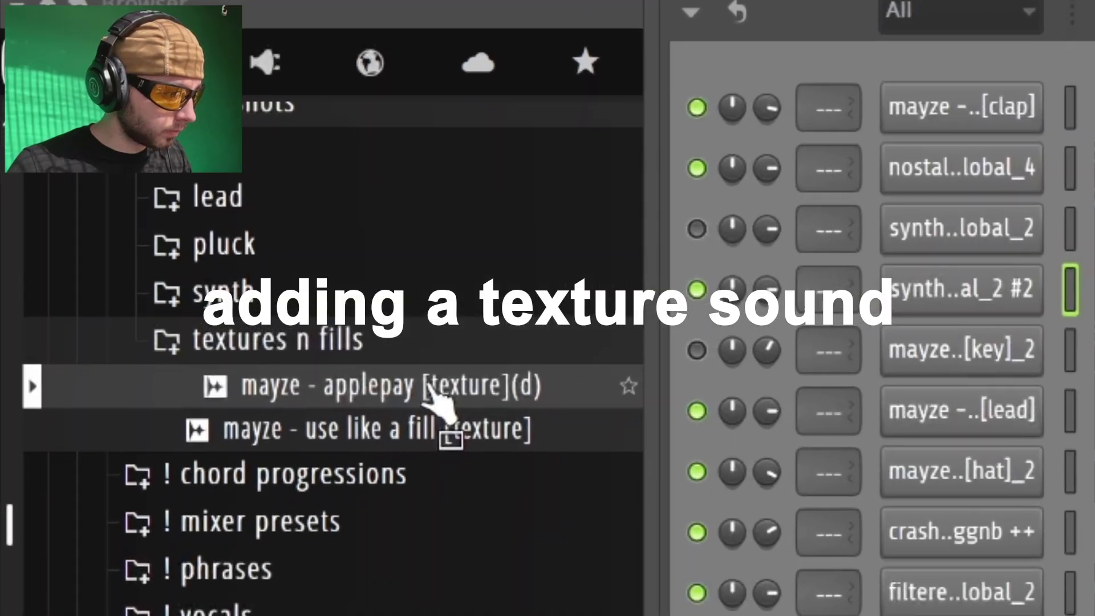
{"action": "left_click", "coordinate": [351, 349]}
{"action": "left_click_drag", "start_coordinate": [391, 322], "coordinate": [391, 365]}
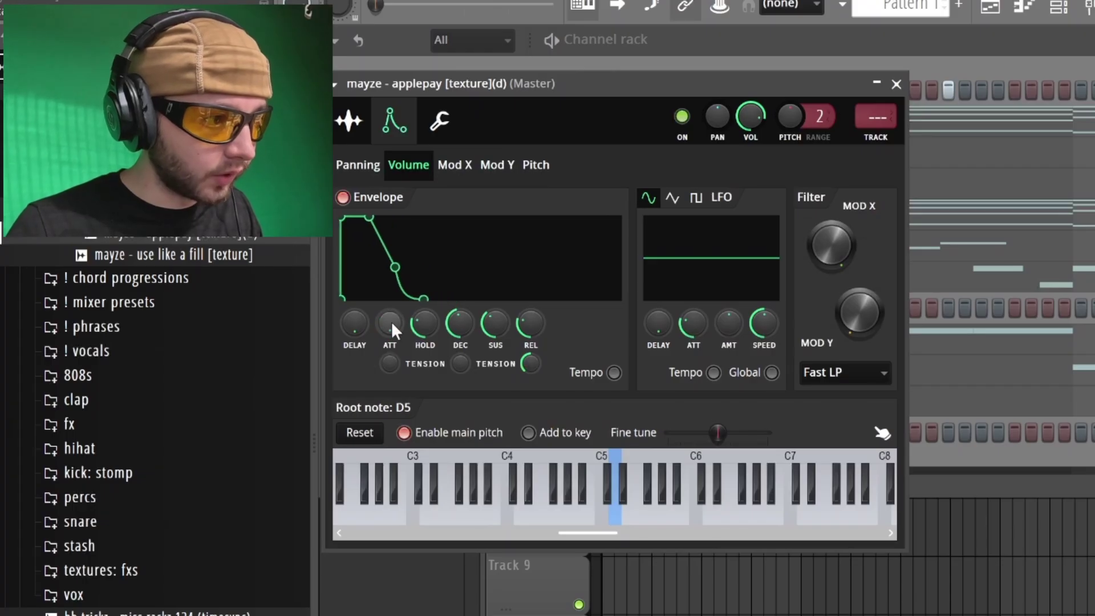
{"action": "left_click_drag", "start_coordinate": [528, 324], "coordinate": [527, 368]}
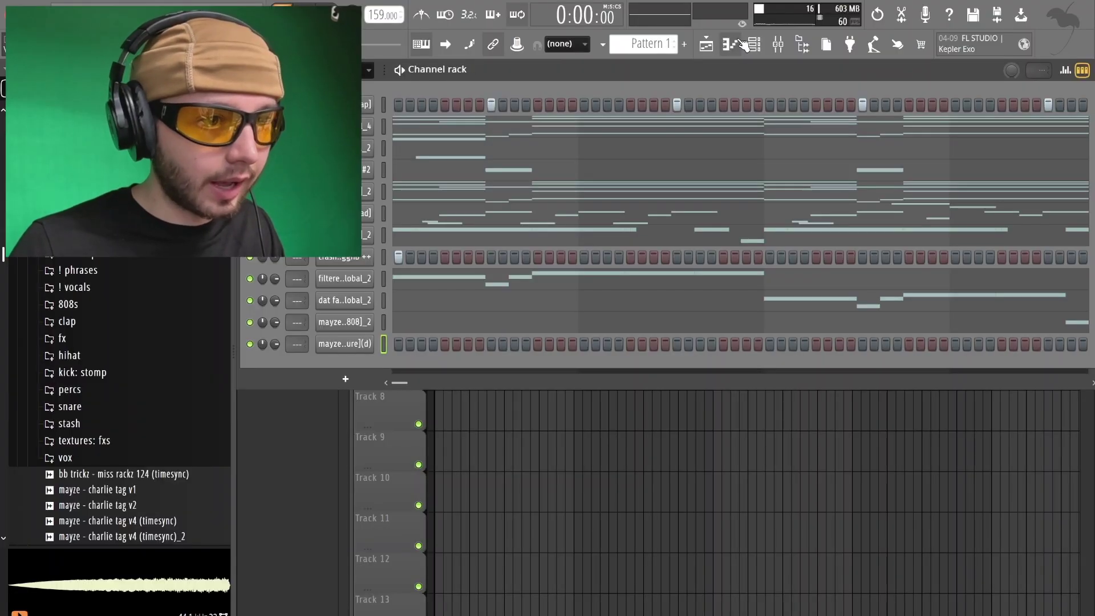
Draw an E5 note on the applepay texture at the end of bar 2, finishing at bar 3, and play the pattern.
{"action": "left_click", "coordinate": [1024, 7]}
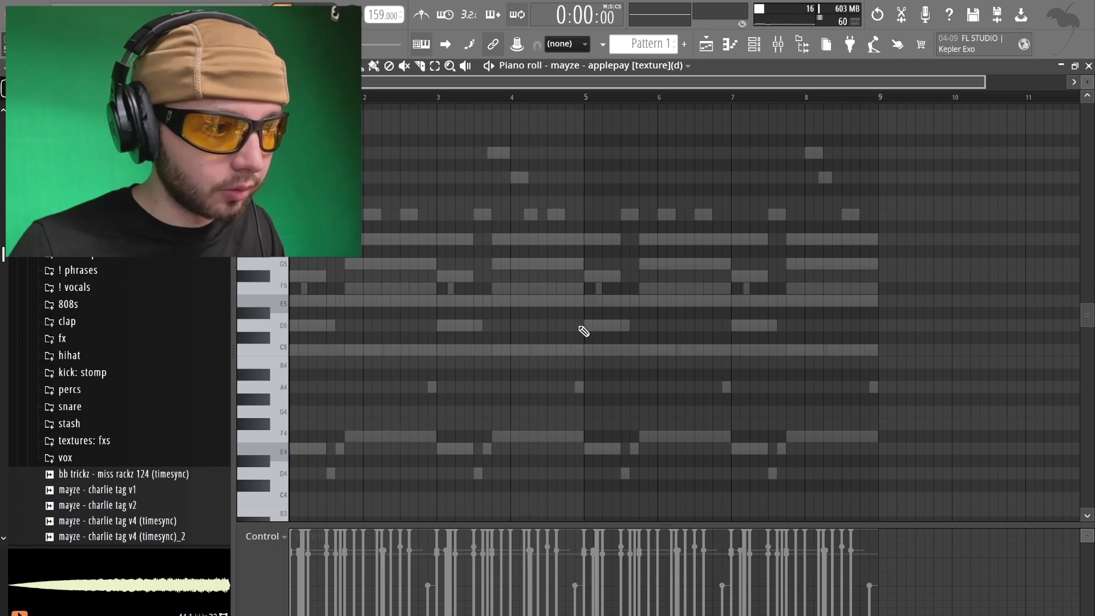
{"action": "scroll", "coordinate": [394, 302], "scroll_direction": "up", "scroll_amount": 3}
{"action": "left_click_drag", "start_coordinate": [429, 302], "coordinate": [468, 302]}
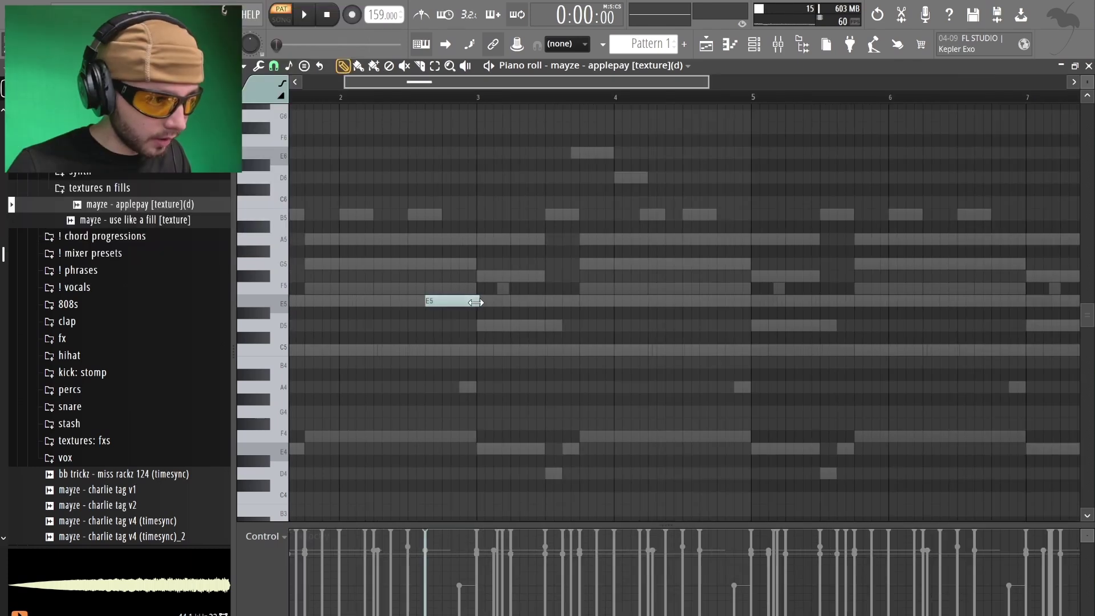
{"action": "scroll", "coordinate": [476, 302], "scroll_direction": "up", "scroll_amount": 3}
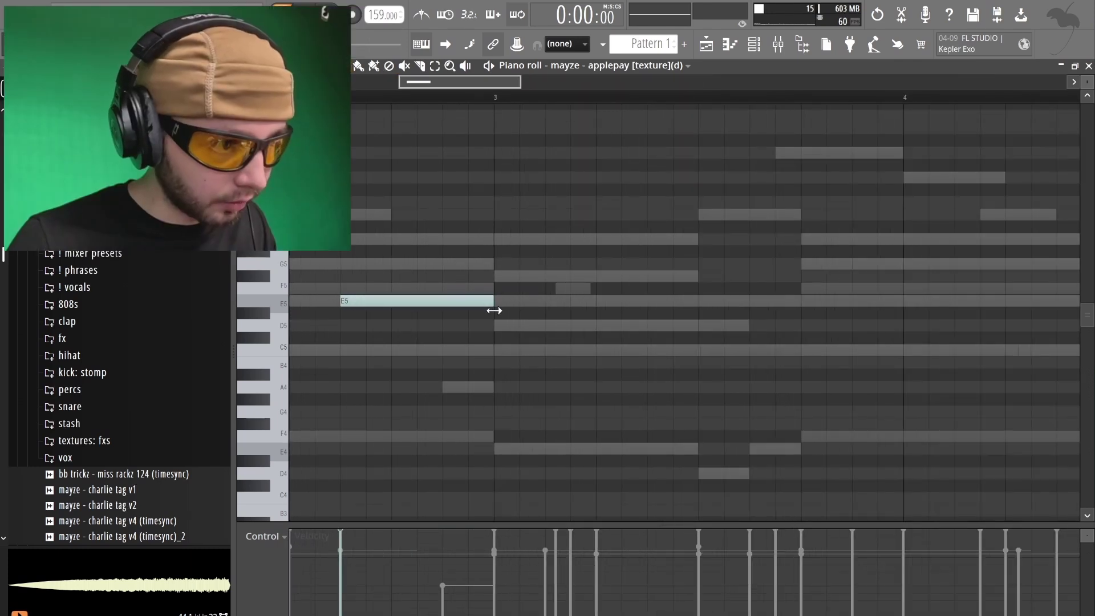
{"action": "scroll", "coordinate": [494, 310], "scroll_direction": "down", "scroll_amount": 3}
{"action": "key", "text": "space"}
{"action": "scroll", "coordinate": [518, 321], "scroll_direction": "down", "scroll_amount": 2}
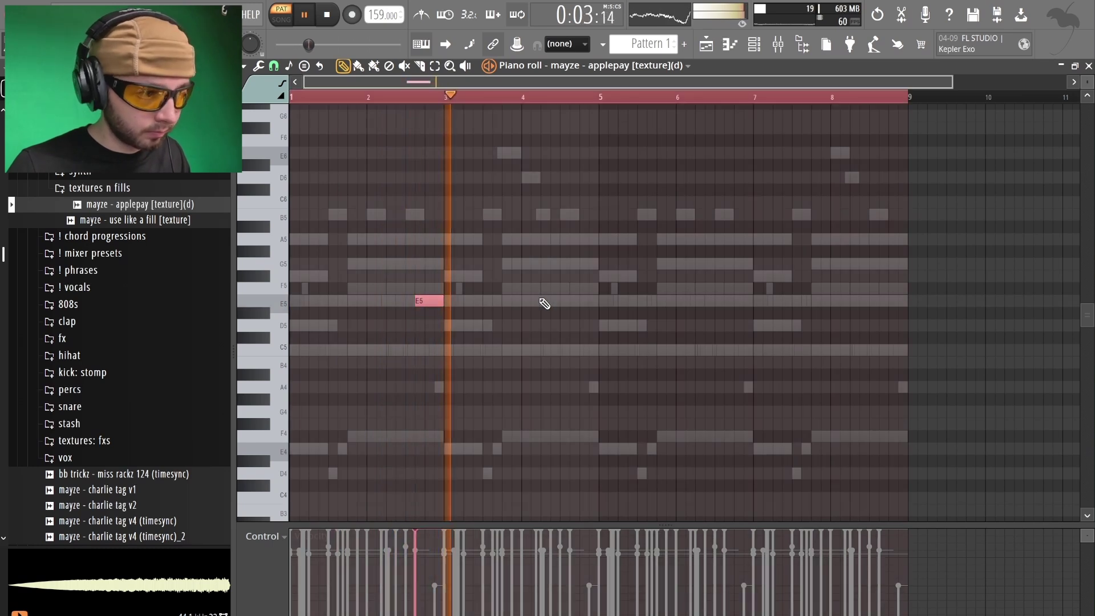
Duplicate the E5 texture note to the ends of bars 4, 6 and 8.
{"action": "left_click", "coordinate": [579, 301]}
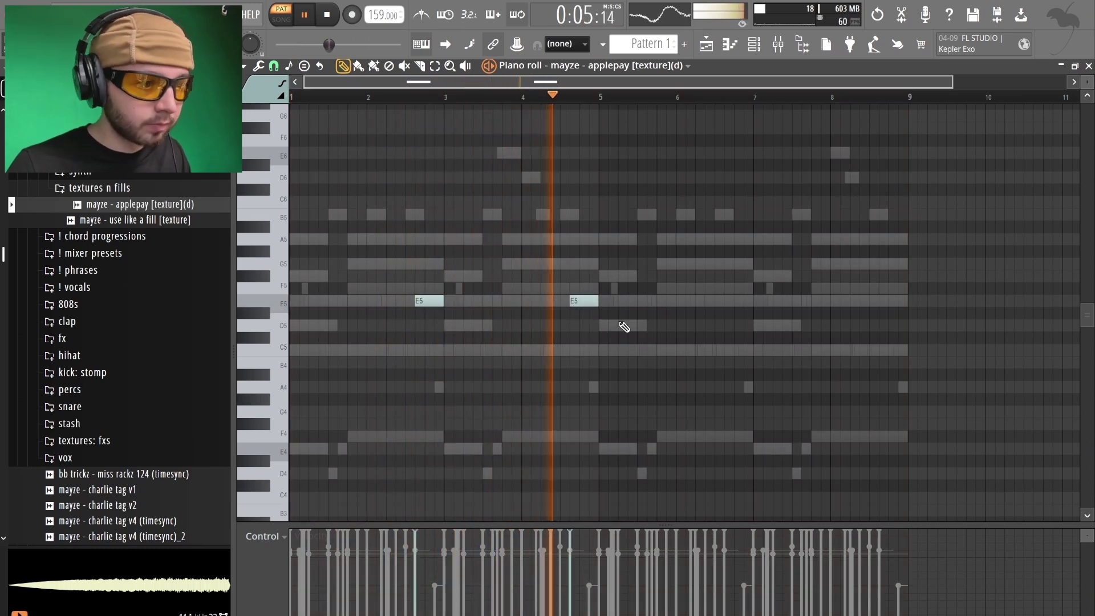
{"action": "key", "text": "ctrl+a"}
{"action": "left_click_drag", "start_coordinate": [583, 300], "coordinate": [882, 314]}
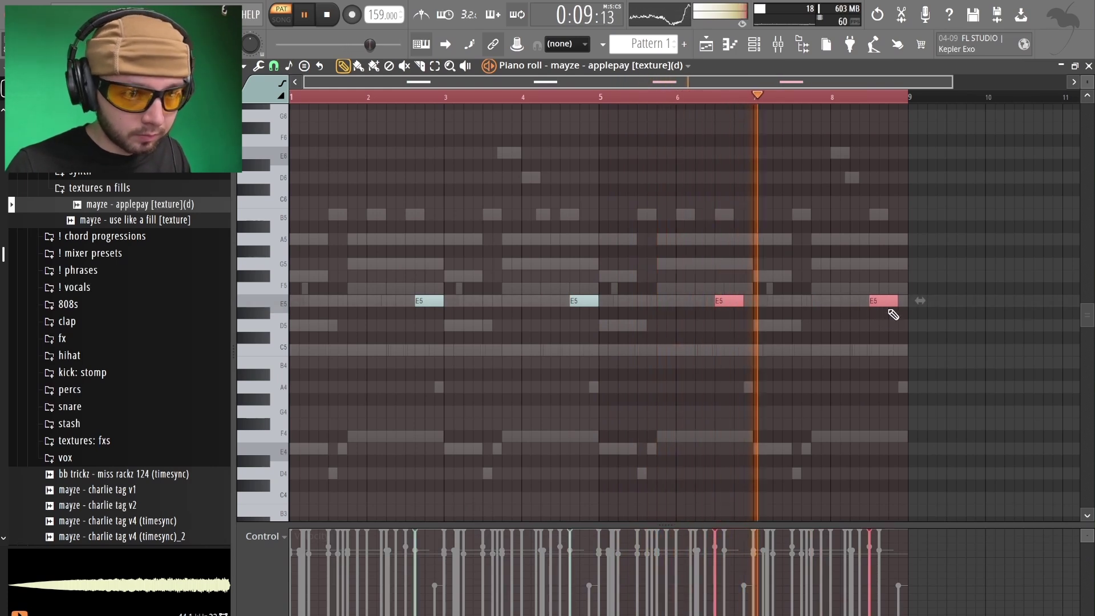
{"action": "left_click_drag", "start_coordinate": [912, 301], "coordinate": [907, 301]}
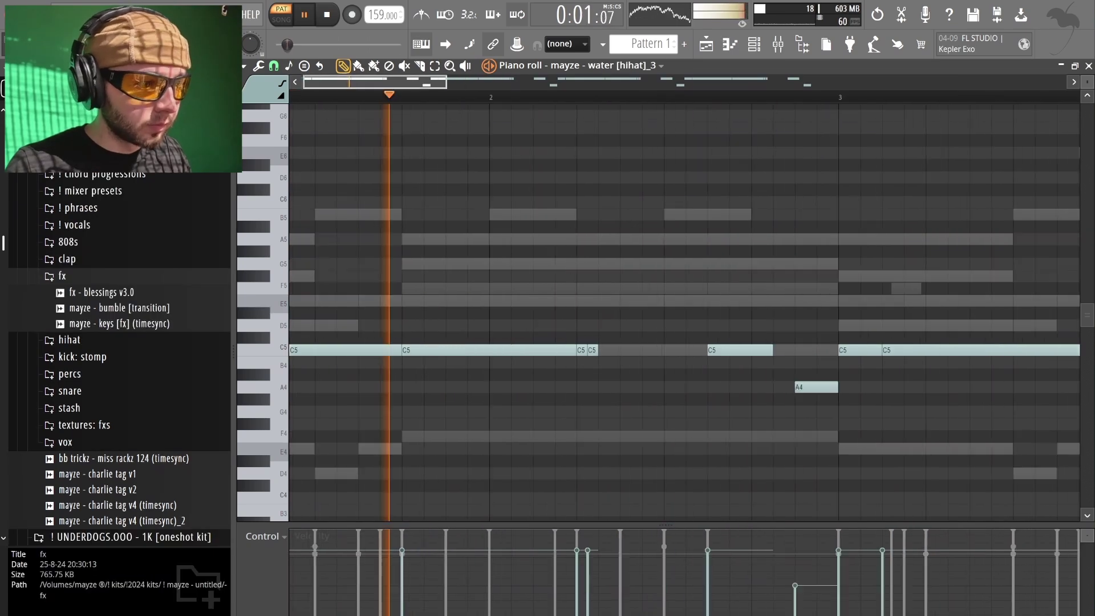
In bar 2 of the water hi-hat, delete the second tiny C5 and add a quarter-bar C5 after the remaining one.
{"action": "right_click", "coordinate": [742, 350]}
{"action": "left_click_drag", "start_coordinate": [770, 349], "coordinate": [793, 353]}
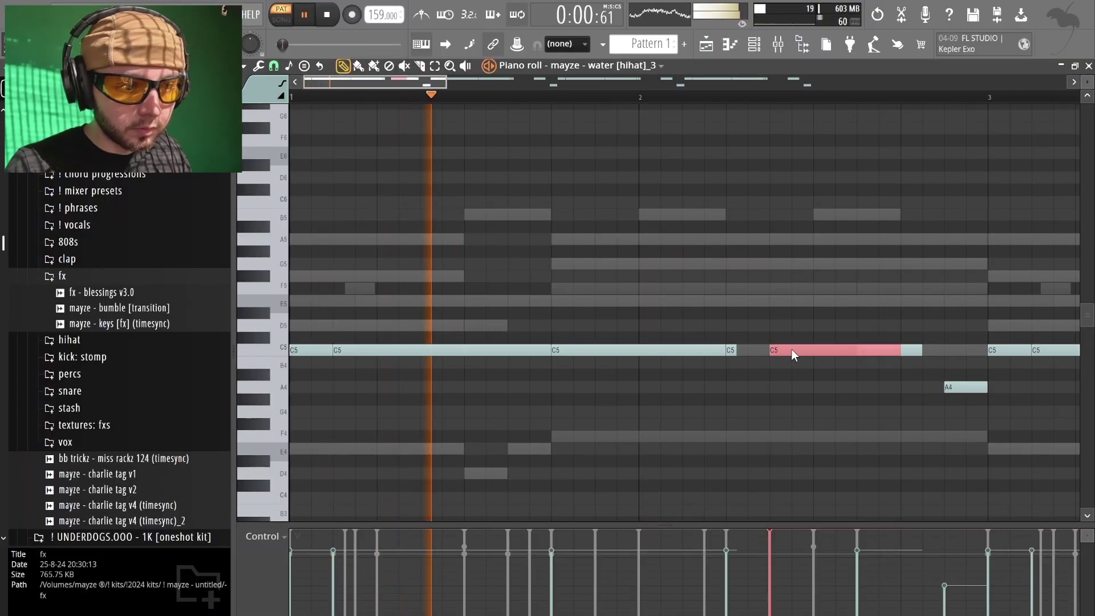
{"action": "scroll", "coordinate": [792, 358], "scroll_direction": "down", "scroll_amount": 3}
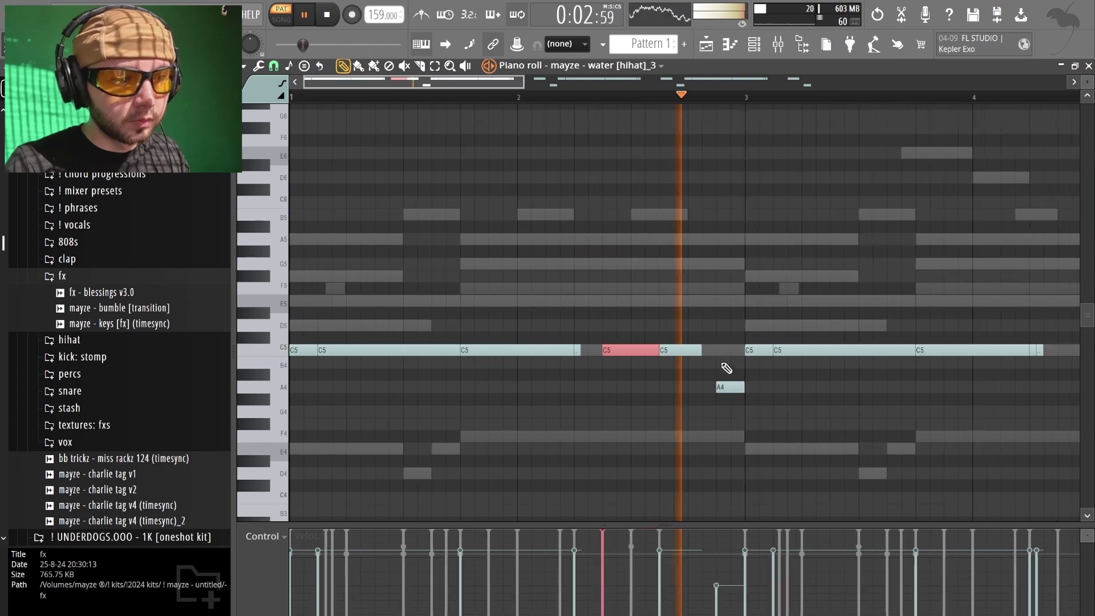
Shorten the last C5 hi-hat note in bar 2 to run from beat 4 to the A4 note, and close the piano roll.
{"action": "left_click", "coordinate": [681, 351]}
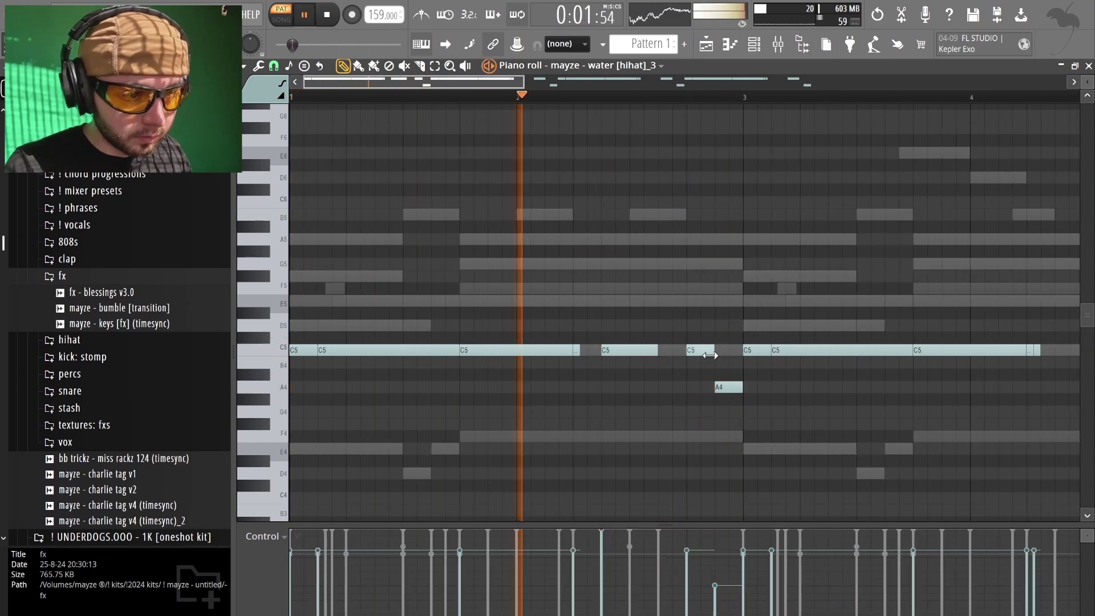
{"action": "scroll", "coordinate": [710, 355], "scroll_direction": "down", "scroll_amount": 5}
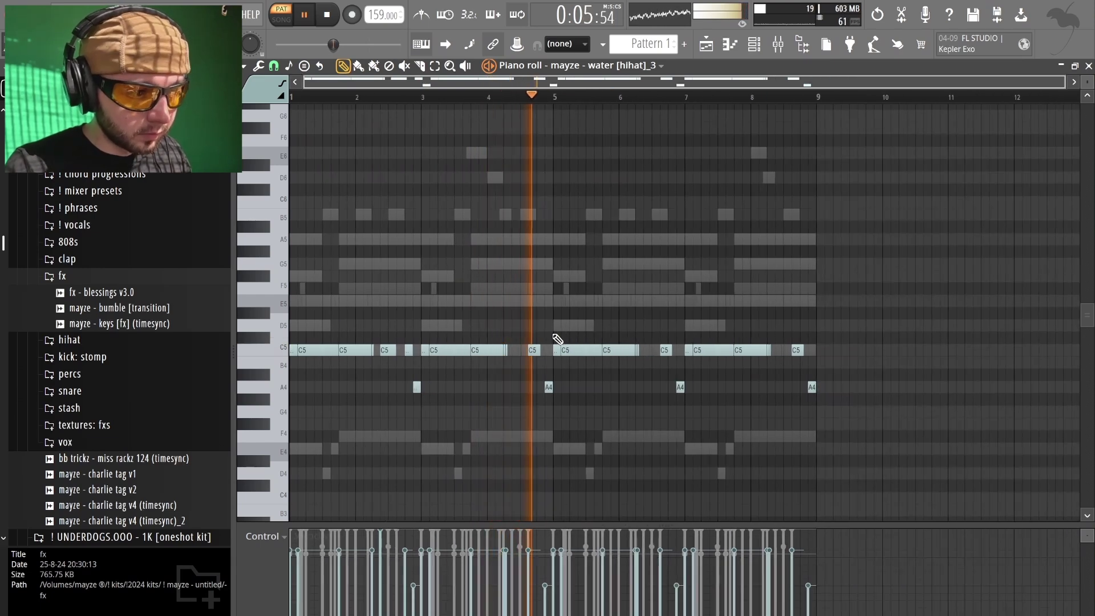
{"action": "left_click", "coordinate": [1089, 66]}
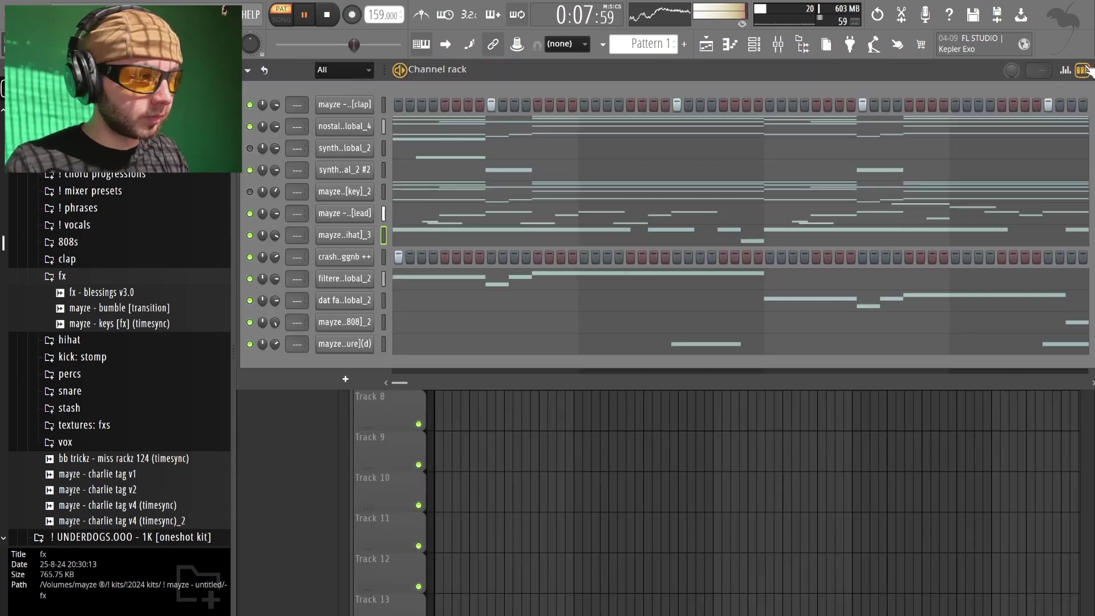
Add the mayze - triangle [perc]_2 sample from the percs folder as a channel and place a hit on beat 4 of bar 2.
{"action": "left_click", "coordinate": [84, 280]}
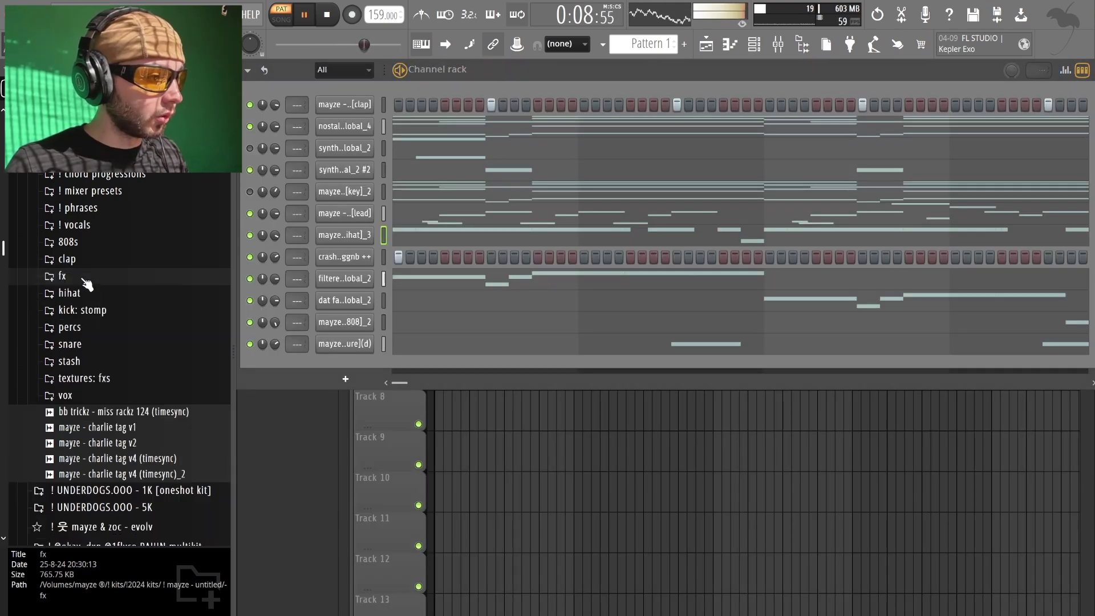
{"action": "left_click", "coordinate": [89, 333]}
{"action": "left_click_drag", "start_coordinate": [91, 405], "coordinate": [362, 368]}
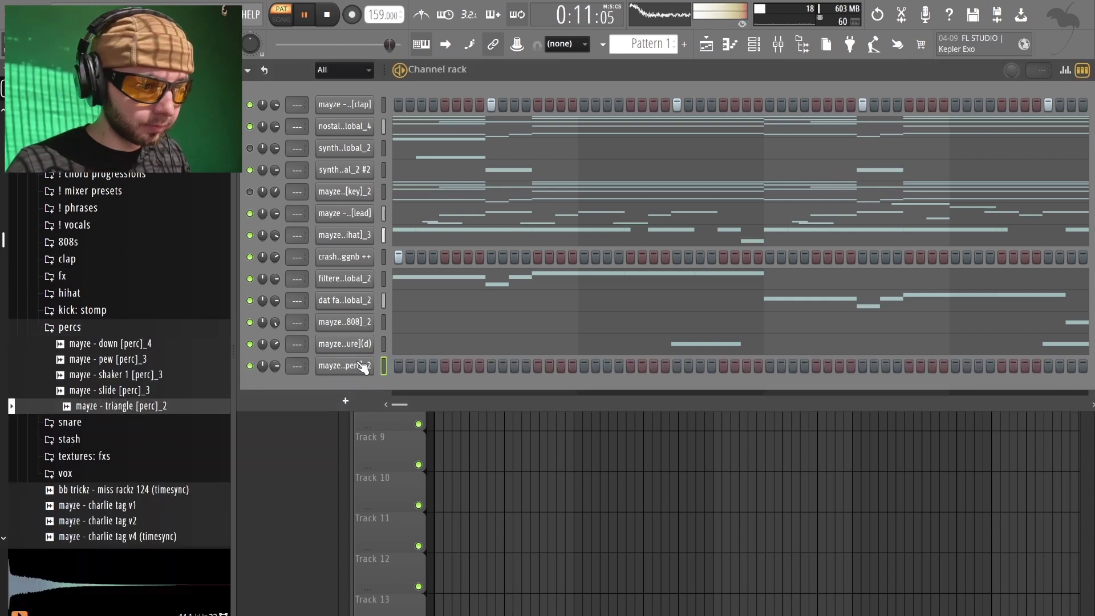
{"action": "left_click", "coordinate": [724, 365]}
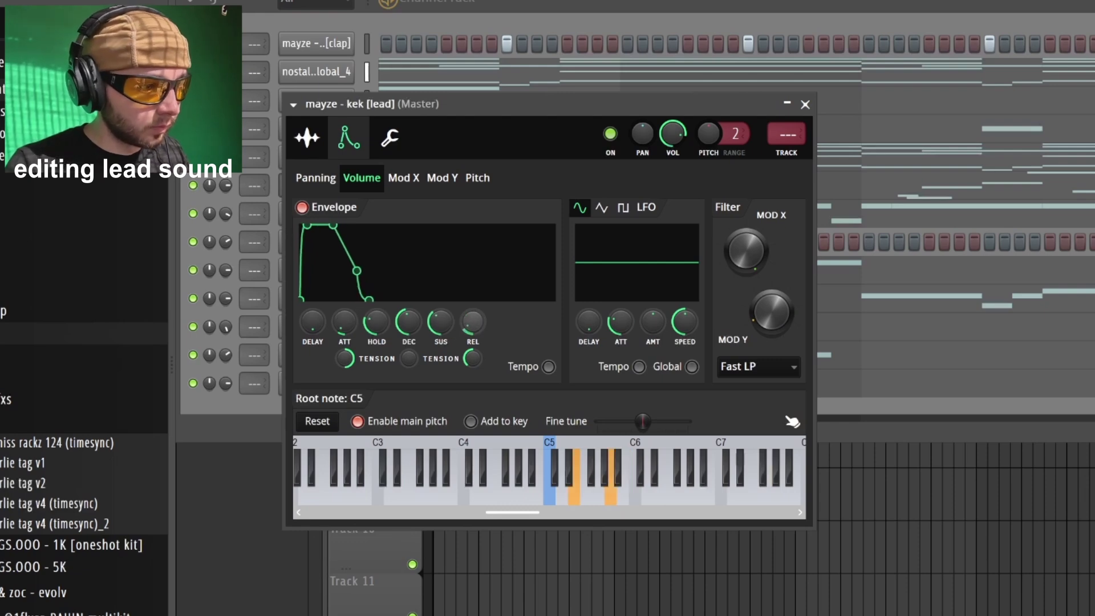
Lengthen the release of the kek lead's volume envelope and lower its volume LFO amount.
{"action": "left_click_drag", "start_coordinate": [473, 322], "coordinate": [473, 308]}
{"action": "mouse_move", "coordinate": [653, 322]}
{"action": "left_mouse_down"}
{"action": "mouse_move", "coordinate": [632, 352]}
{"action": "mouse_move", "coordinate": [581, 319]}
{"action": "mouse_move", "coordinate": [648, 333]}
{"action": "left_mouse_up"}
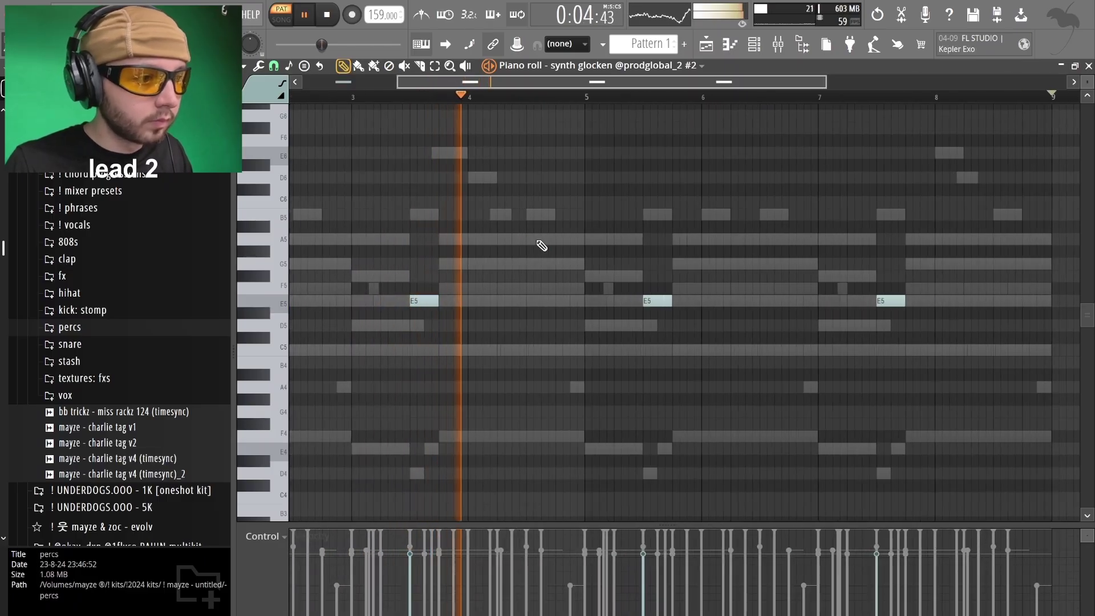
On synth glocken #2, draw short A5 notes in the second half of bars 4 and 8, and delete the A4 at bar 4's end.
{"action": "left_click", "coordinate": [560, 239]}
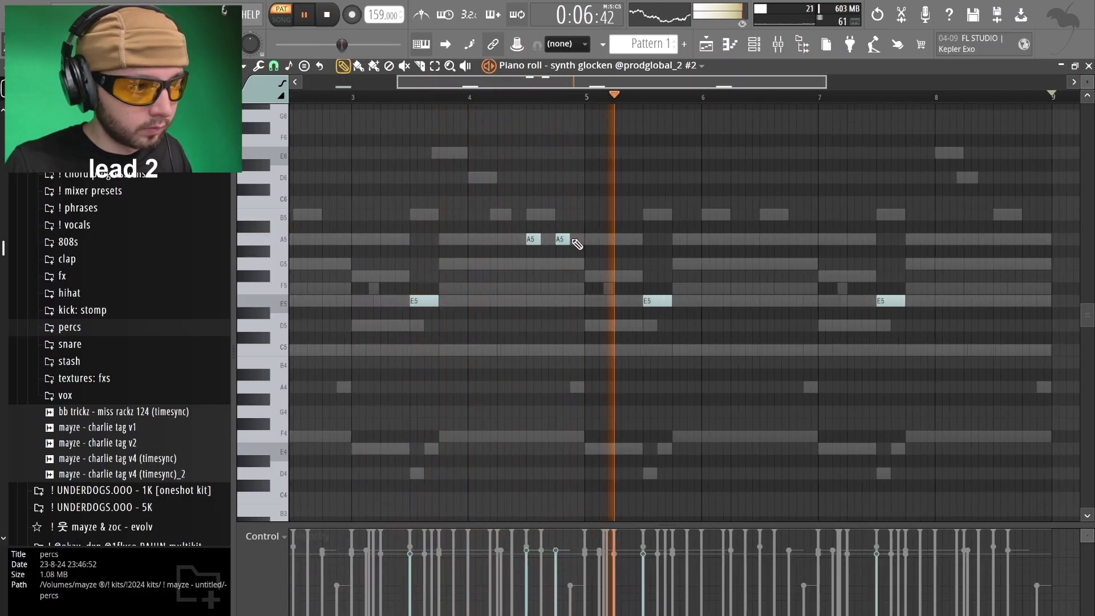
{"action": "scroll", "coordinate": [577, 244], "scroll_direction": "down", "scroll_amount": 3}
{"action": "scroll", "coordinate": [789, 239], "scroll_direction": "up", "scroll_amount": 3}
{"action": "left_click", "coordinate": [824, 239]}
{"action": "left_click", "coordinate": [847, 239]}
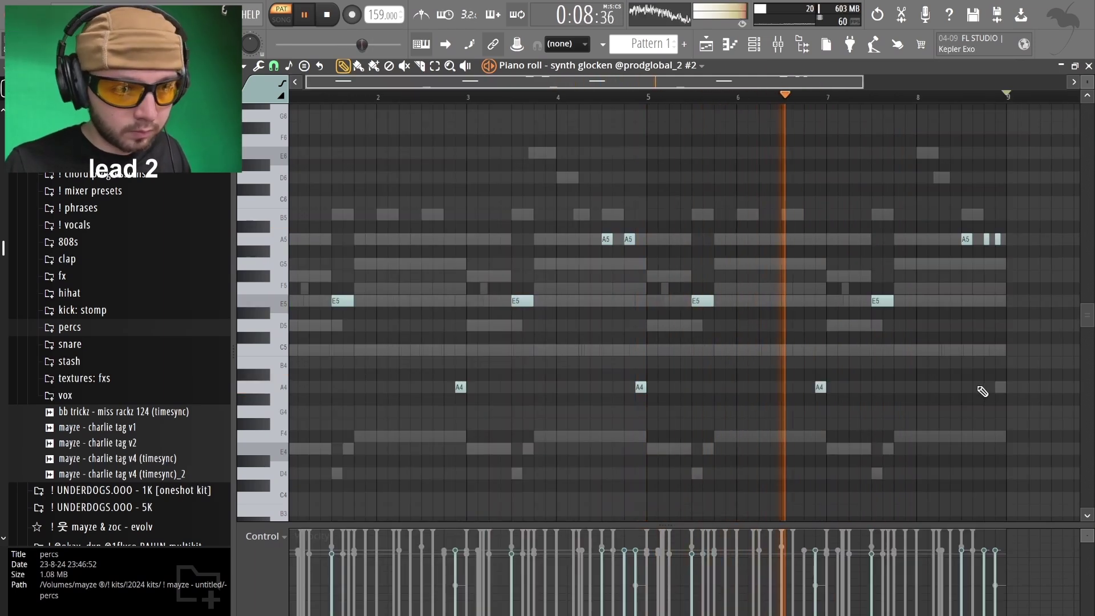
{"action": "right_click", "coordinate": [641, 387]}
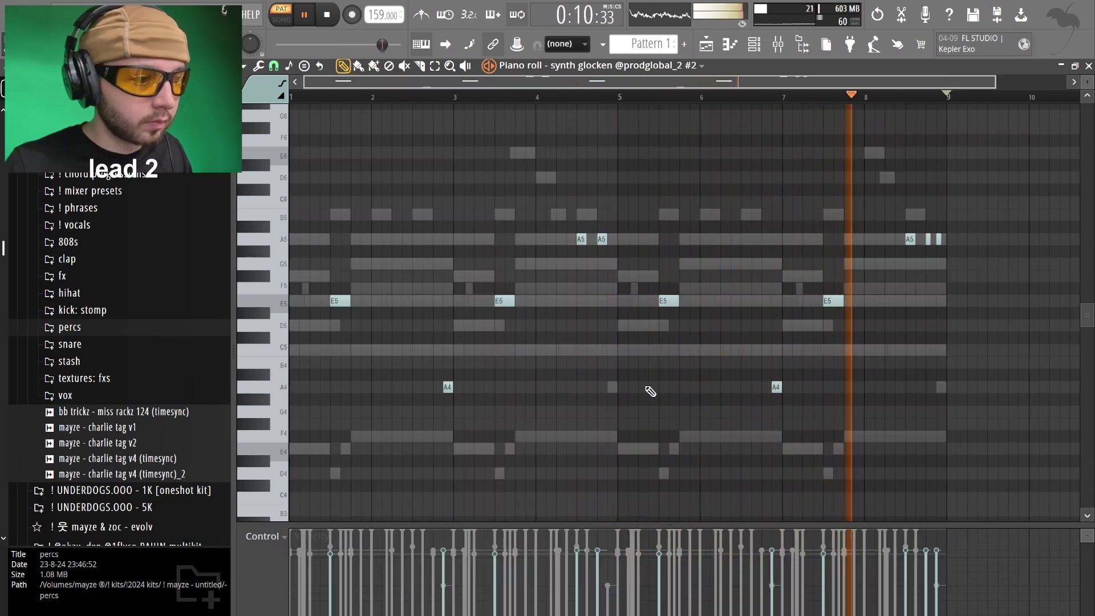
{"action": "scroll", "coordinate": [627, 382], "scroll_direction": "down", "scroll_amount": 2}
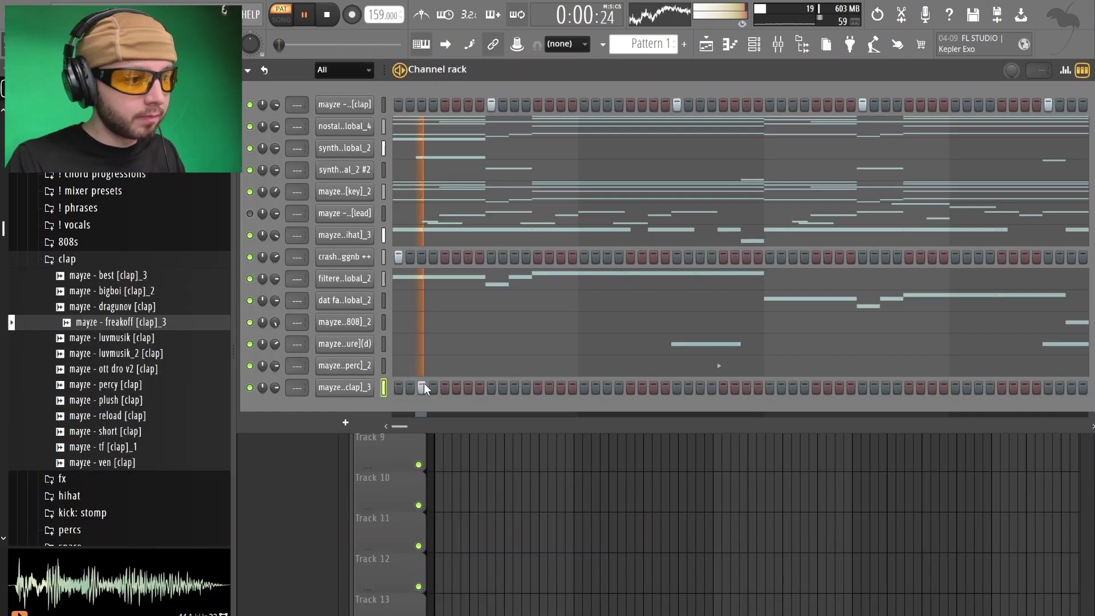
Add a freakoff clap hit on step 31 and repeat the two-bar clap pattern through bar 8.
{"action": "left_click", "coordinate": [747, 387]}
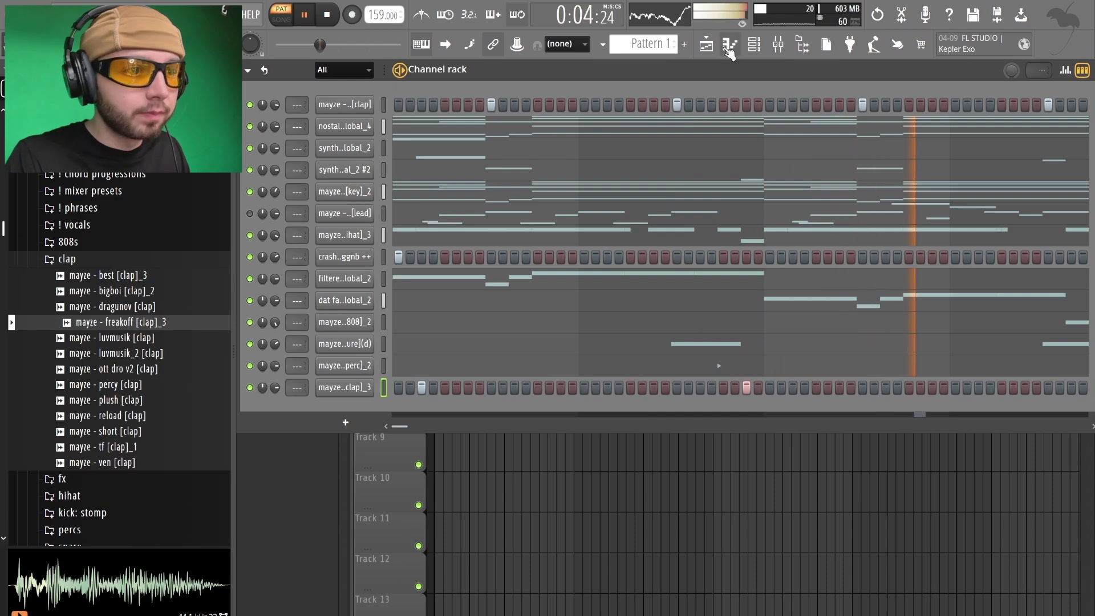
{"action": "left_click", "coordinate": [730, 45]}
{"action": "left_click_drag", "start_coordinate": [428, 104], "coordinate": [293, 98]}
{"action": "key", "text": "ctrl+b"}
{"action": "key", "text": "ctrl+b"}
{"action": "key", "text": "ctrl+b"}
{"action": "key", "text": "ctrl+d"}
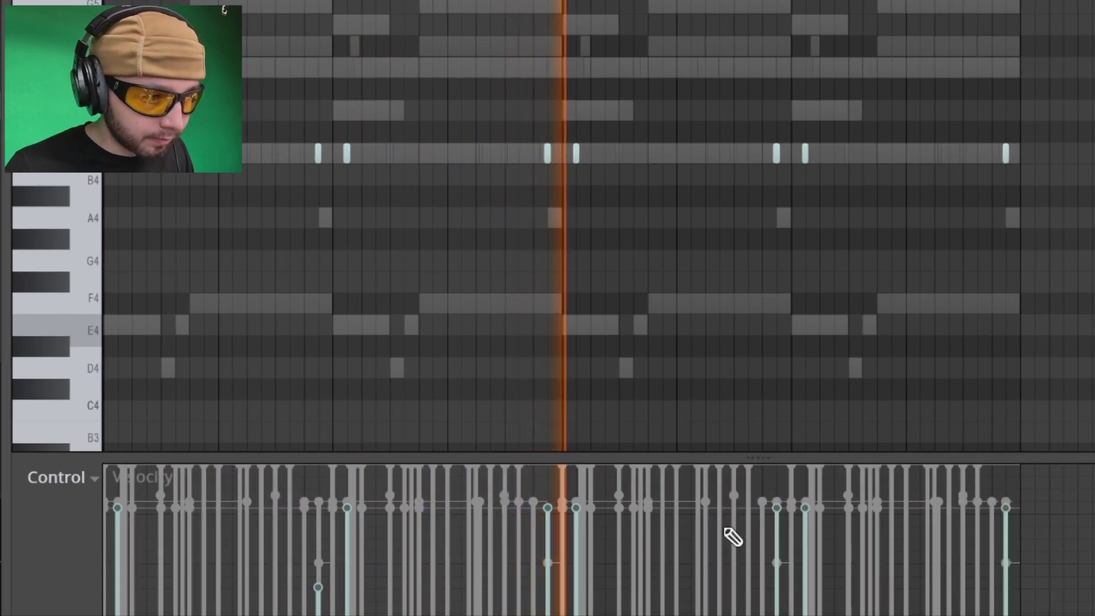
Lower the velocity of the freakoff clap hit near the end of bar 6.
{"action": "left_click_drag", "start_coordinate": [772, 550], "coordinate": [797, 562]}
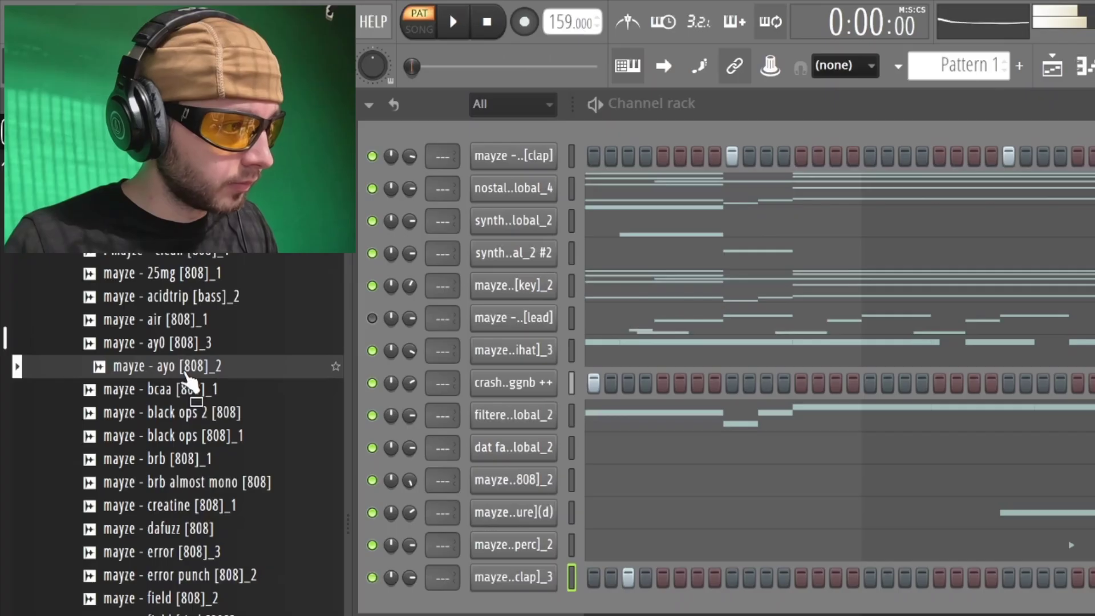
Add the mayze - acidtrip [bass] sample from the 808s as a channel and draw a quarter-bar F5 note at the end of bar 2.
{"action": "scroll", "coordinate": [194, 400], "scroll_direction": "down", "scroll_amount": 3}
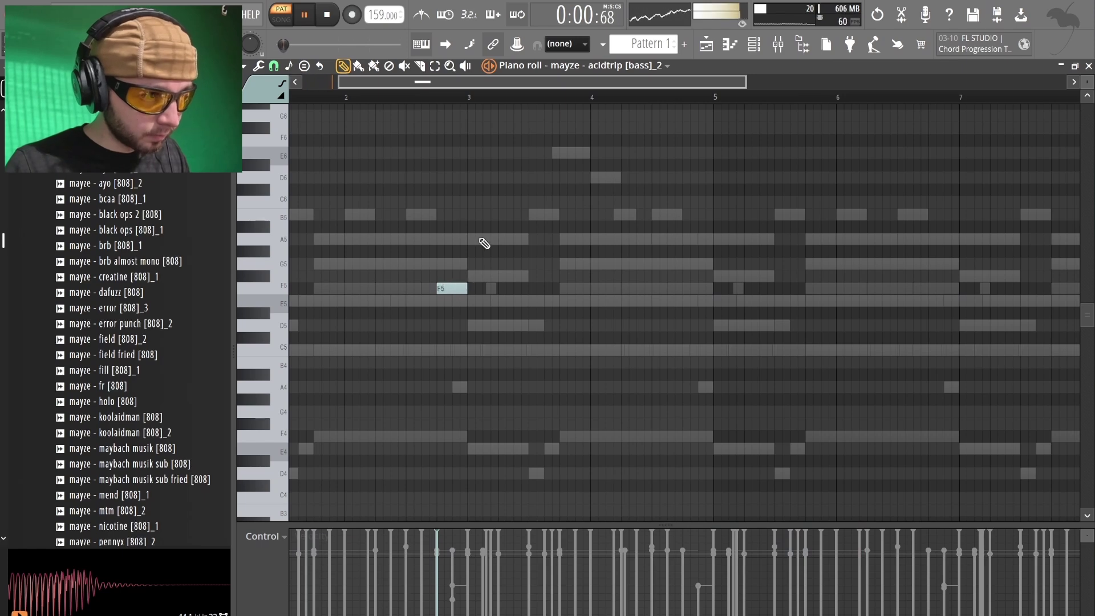
{"action": "left_click_drag", "start_coordinate": [533, 87], "coordinate": [499, 87]}
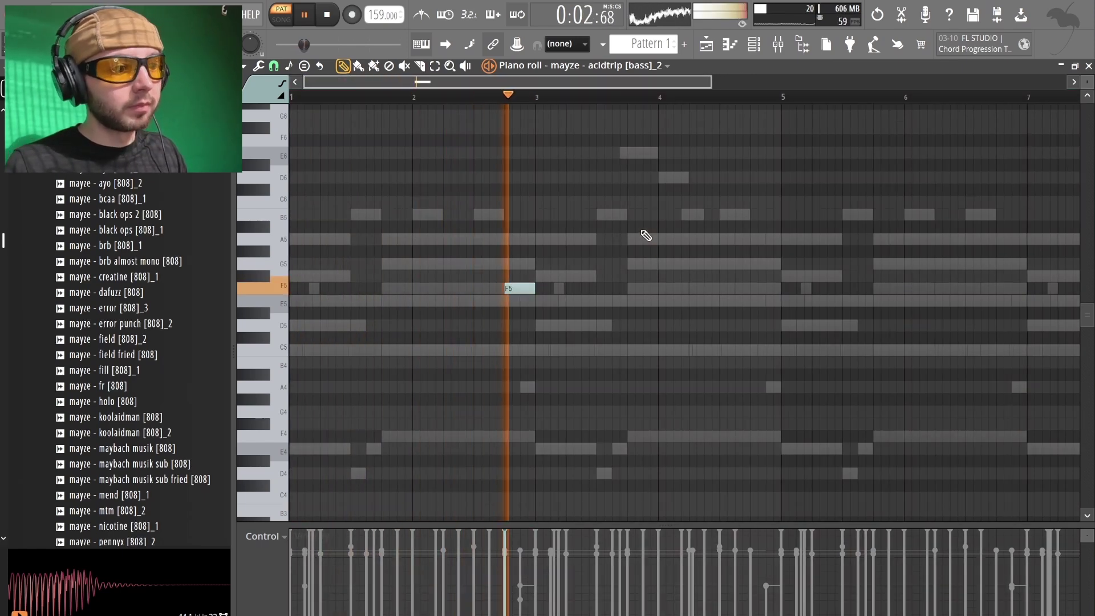
{"action": "scroll", "coordinate": [641, 232], "scroll_direction": "down", "scroll_amount": 2}
{"action": "key", "text": "ctrl+a"}
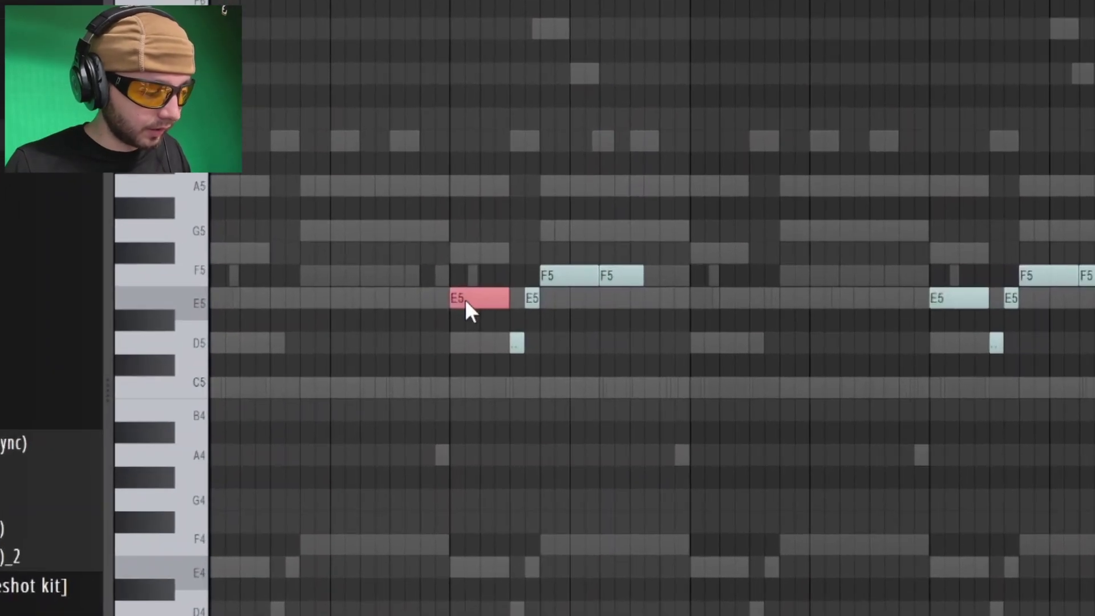
Replace the dat fa bass E5 note at the start of bar 3 with an E5 on the pennyx 808, and play the pattern.
{"action": "right_click", "coordinate": [464, 298]}
{"action": "left_click", "coordinate": [662, 66]}
{"action": "left_click", "coordinate": [611, 453]}
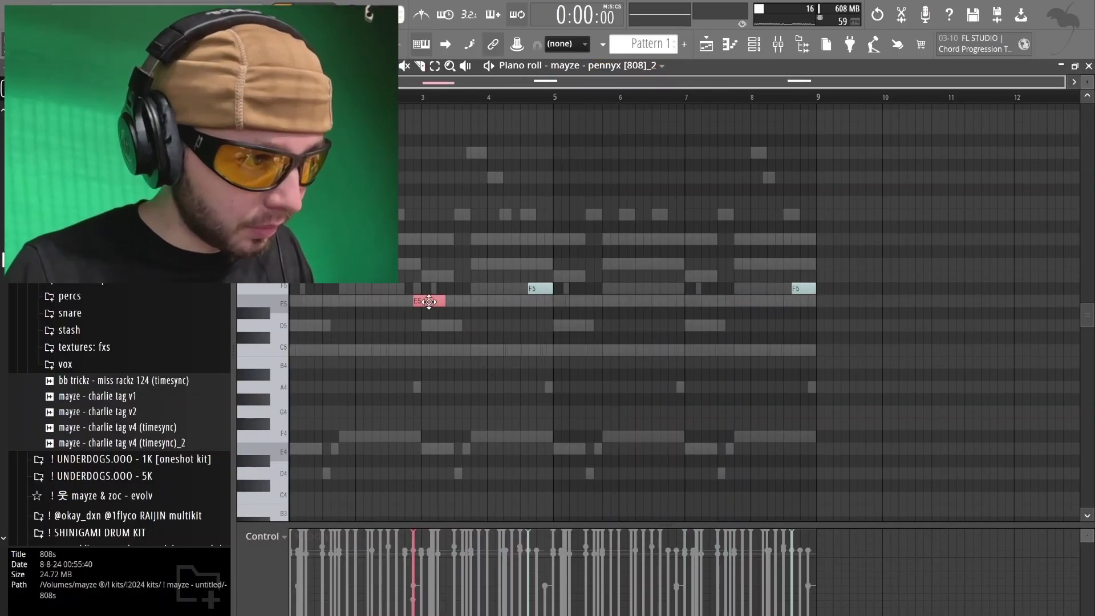
{"action": "left_click_drag", "start_coordinate": [429, 302], "coordinate": [437, 301]}
{"action": "key", "text": "space"}
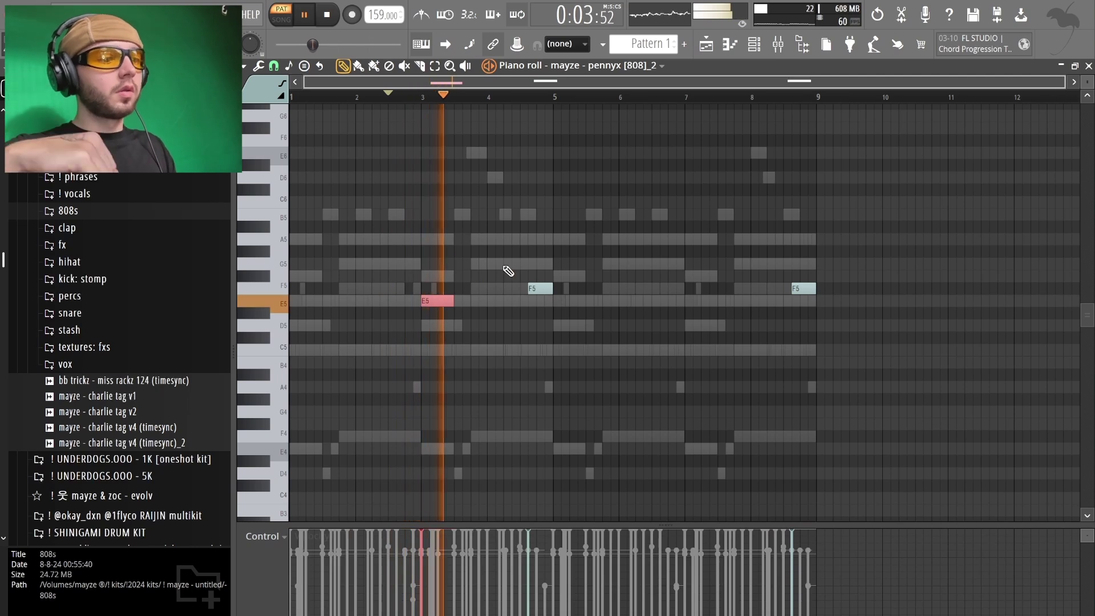
Draw an E5 pennyx 808 note at the start of bar 7, and open the dat fa bass channel in the piano roll.
{"action": "left_click", "coordinate": [688, 302]}
{"action": "left_click", "coordinate": [615, 66]}
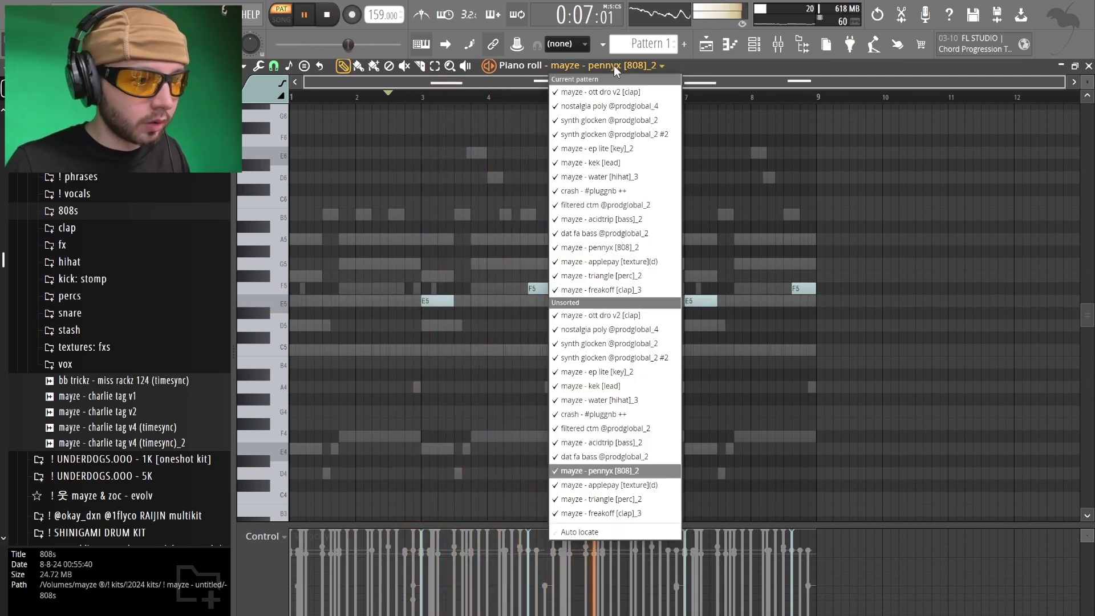
{"action": "left_click", "coordinate": [614, 453]}
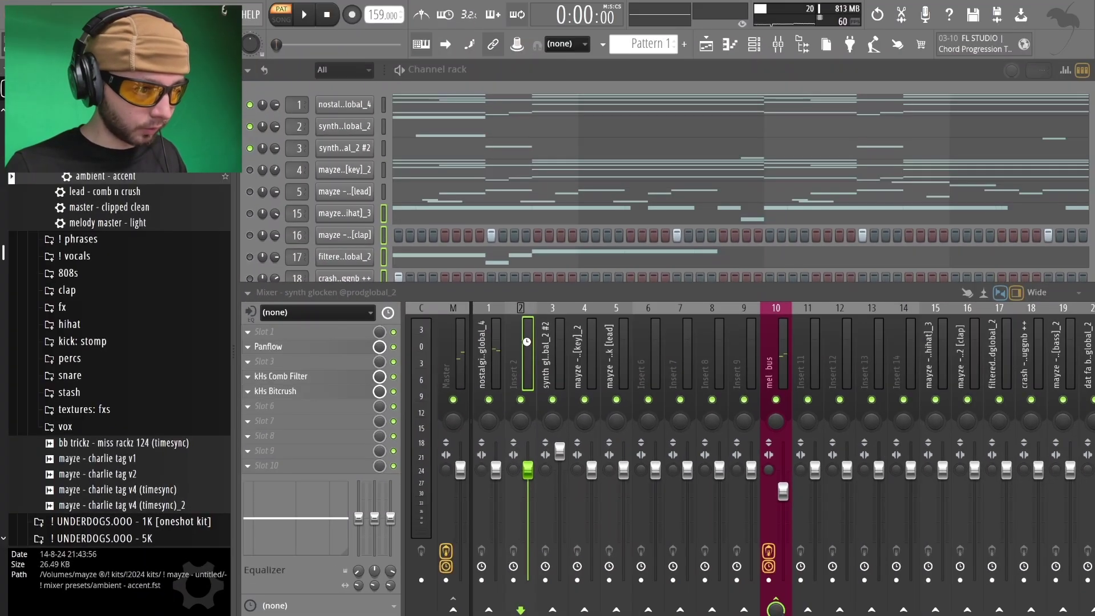
Load the ambient - accent mixer preset on the synth glocken track at insert 2 and raise its volume fader during playback.
{"action": "left_click", "coordinate": [526, 341]}
{"action": "key", "text": "space"}
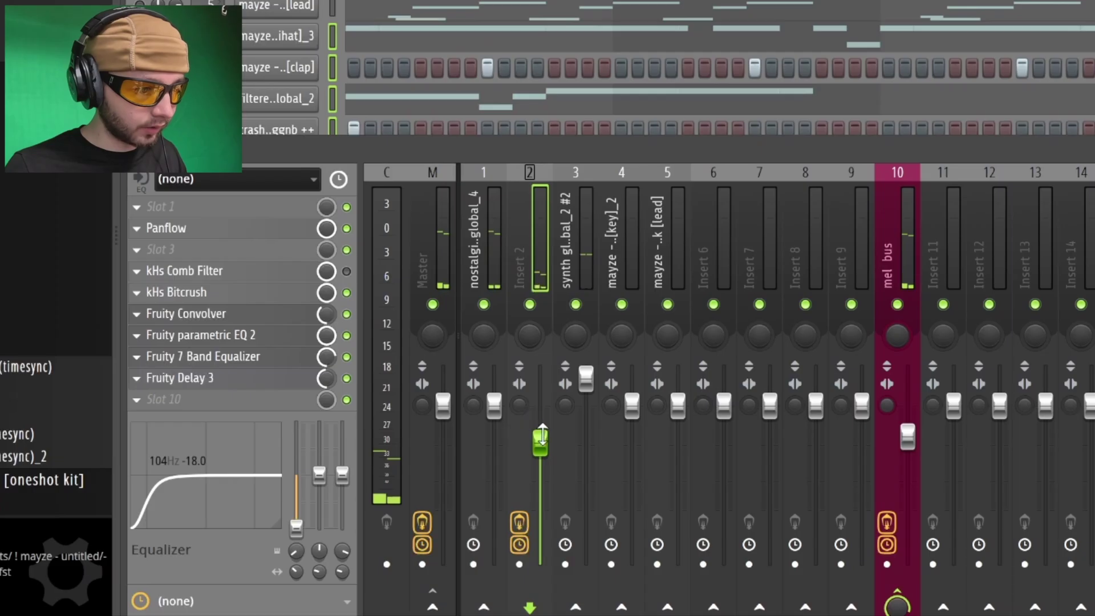
{"action": "left_click_drag", "start_coordinate": [527, 502], "coordinate": [525, 450]}
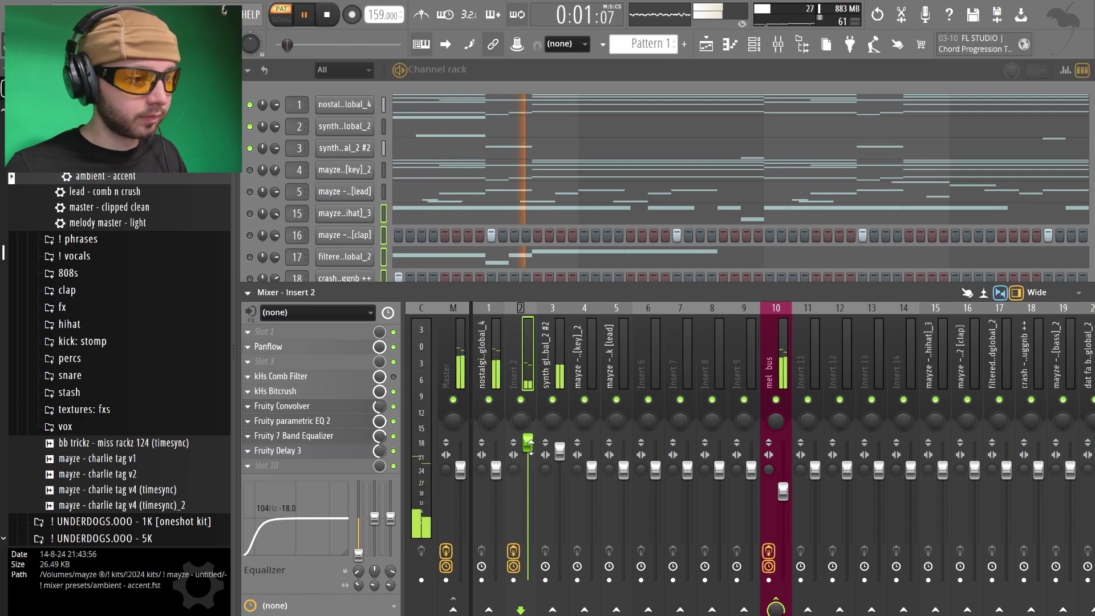
Stop playback and reorder the mixer by moving the ep lite key track to insert 2.
{"action": "left_click", "coordinate": [591, 354]}
{"action": "key", "text": "space"}
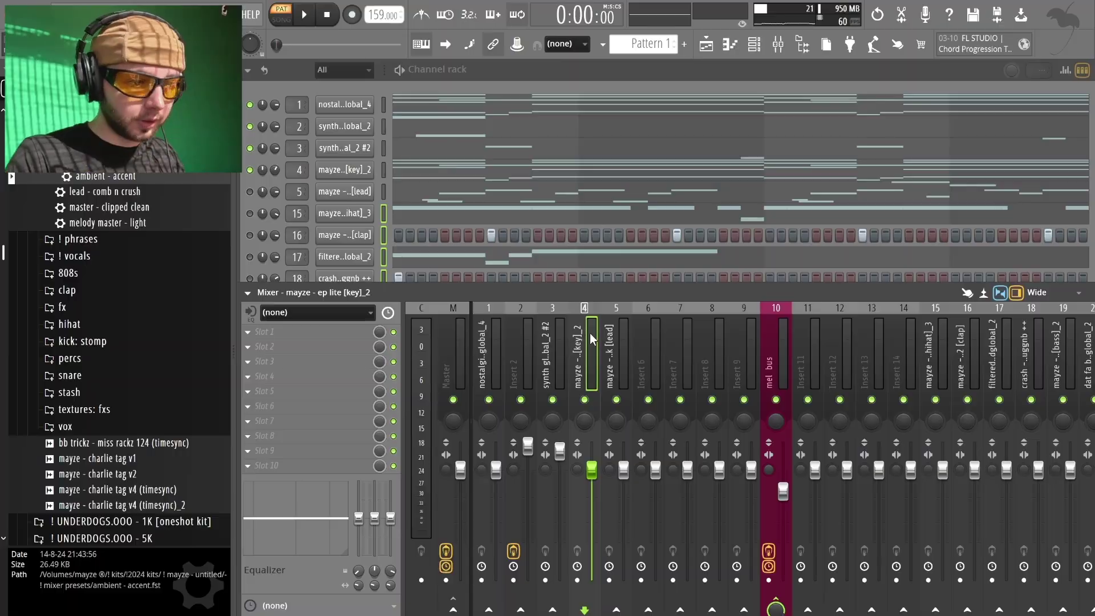
{"action": "key", "text": "alt+Left"}
{"action": "key", "text": "alt+Left"}
{"action": "key", "text": "alt+Right"}
{"action": "key", "text": "alt+Right"}
{"action": "key", "text": "alt+Right"}
{"action": "key", "text": "alt+Right"}
{"action": "key", "text": "alt+Left"}
{"action": "key", "text": "alt+Left"}
{"action": "key", "text": "alt+Left"}
{"action": "key", "text": "alt+Left"}
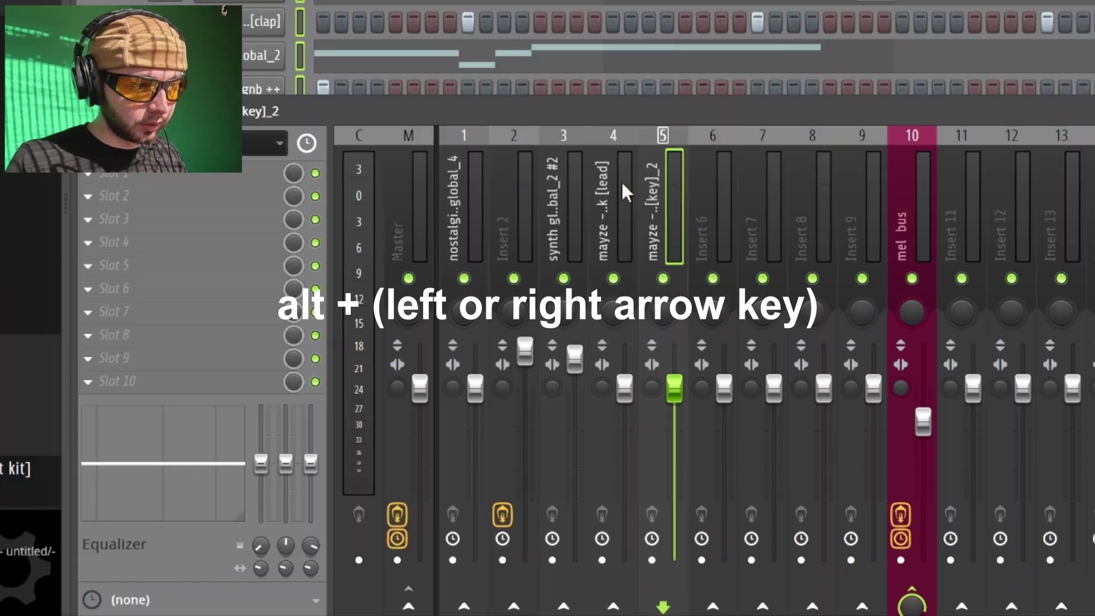
{"action": "key", "text": "alt+Right"}
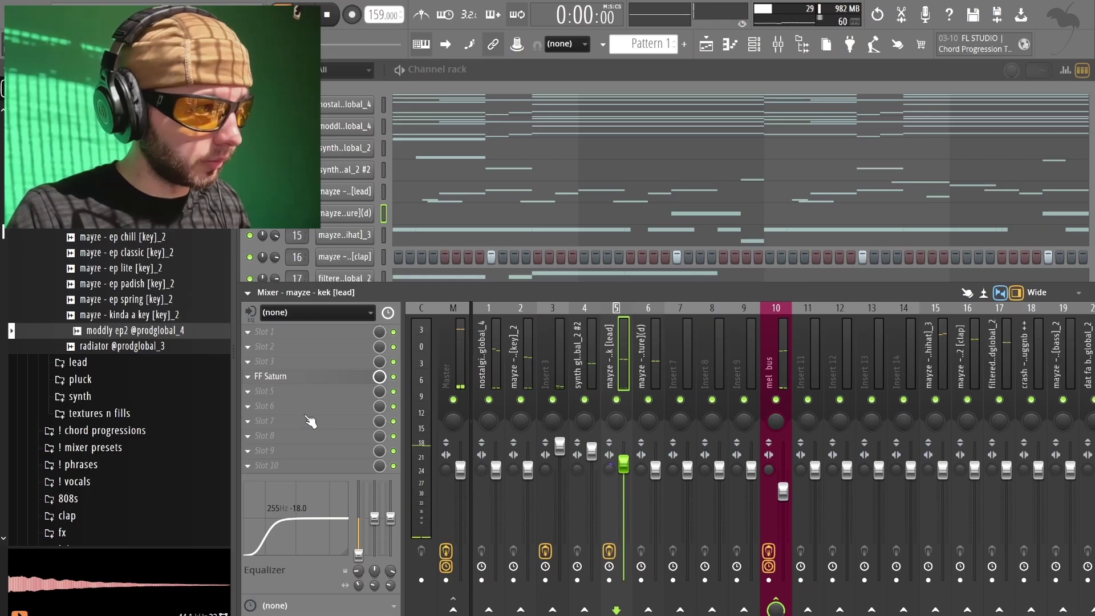
Add TREQ and Fruity parametric EQ 2 to the kek lead track and shape its tone with EQ bands 4 to 7.
{"action": "left_click", "coordinate": [310, 421]}
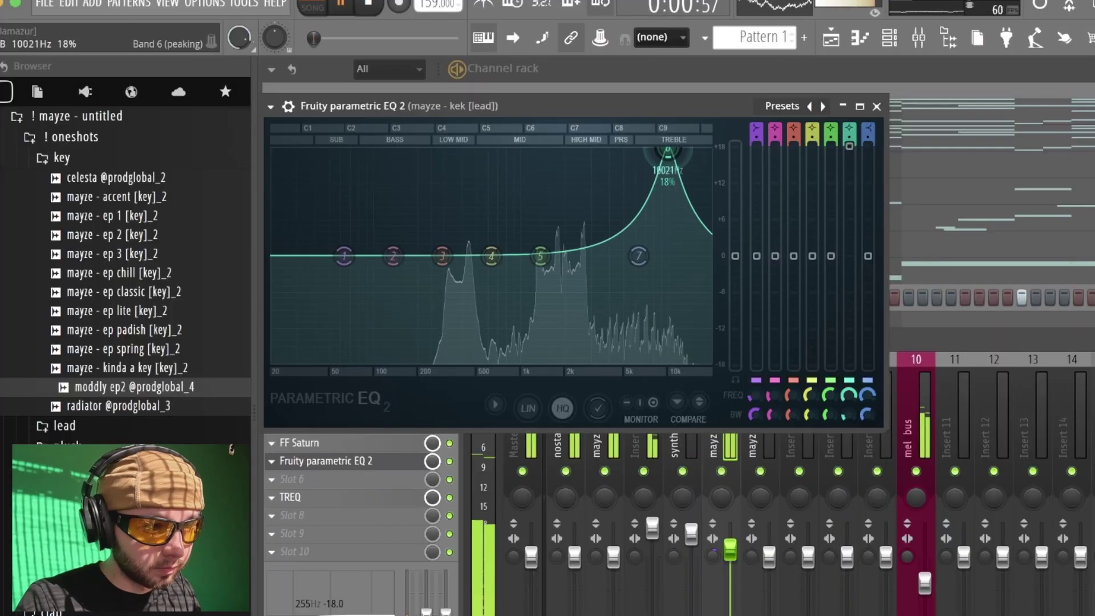
{"action": "left_click_drag", "start_coordinate": [666, 150], "coordinate": [661, 185]}
{"action": "left_click_drag", "start_coordinate": [639, 256], "coordinate": [673, 191]}
{"action": "left_click_drag", "start_coordinate": [540, 256], "coordinate": [624, 274]}
{"action": "left_click_drag", "start_coordinate": [491, 256], "coordinate": [513, 251]}
{"action": "scroll", "coordinate": [516, 164], "scroll_direction": "down", "scroll_amount": 3}
{"action": "scroll", "coordinate": [512, 163], "scroll_direction": "down", "scroll_amount": 3}
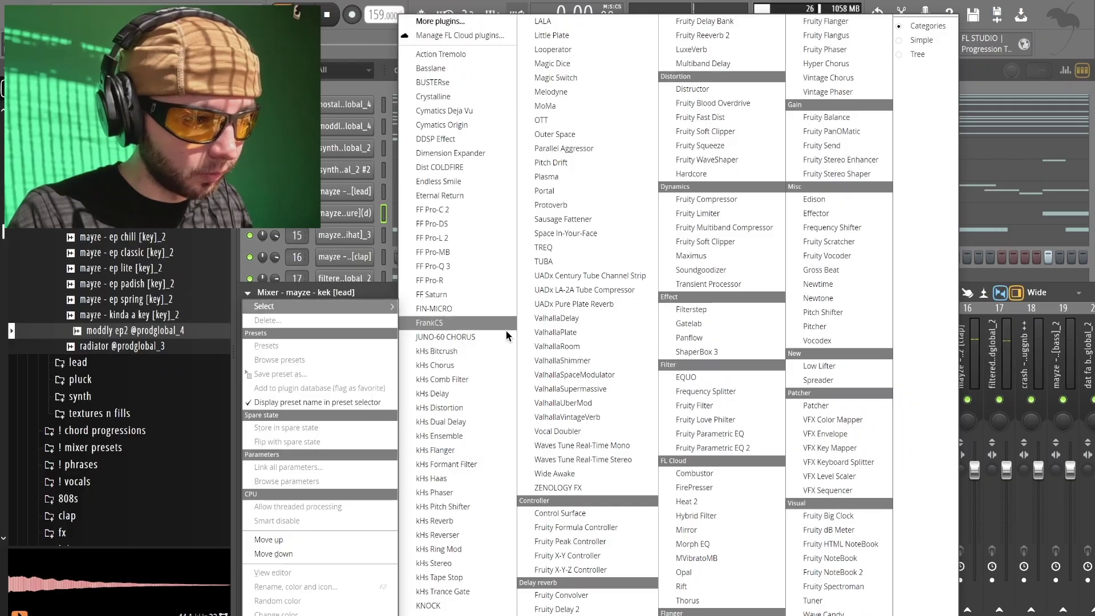
Add kHs Comb Filter to the kek lead track with a 6.26 kHz cutoff, minus polarity and 24% mix.
{"action": "left_click", "coordinate": [443, 380]}
{"action": "left_click_drag", "start_coordinate": [559, 162], "coordinate": [614, 160]}
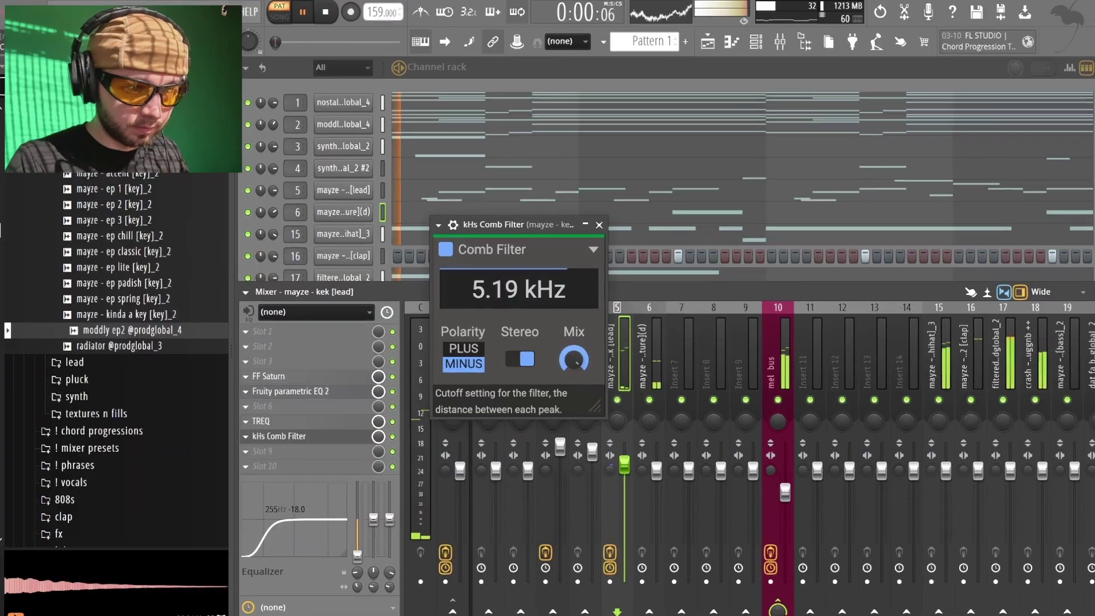
{"action": "mouse_move", "coordinate": [525, 297]}
{"action": "left_mouse_down"}
{"action": "mouse_move", "coordinate": [526, 283]}
{"action": "mouse_move", "coordinate": [526, 306]}
{"action": "left_mouse_up"}
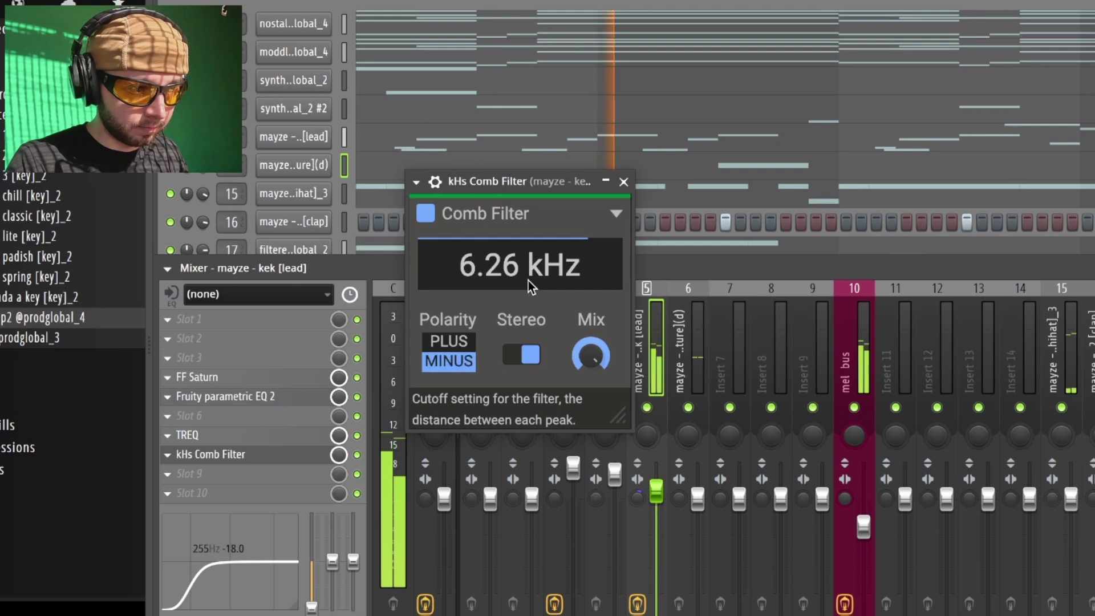
{"action": "left_click", "coordinate": [456, 359]}
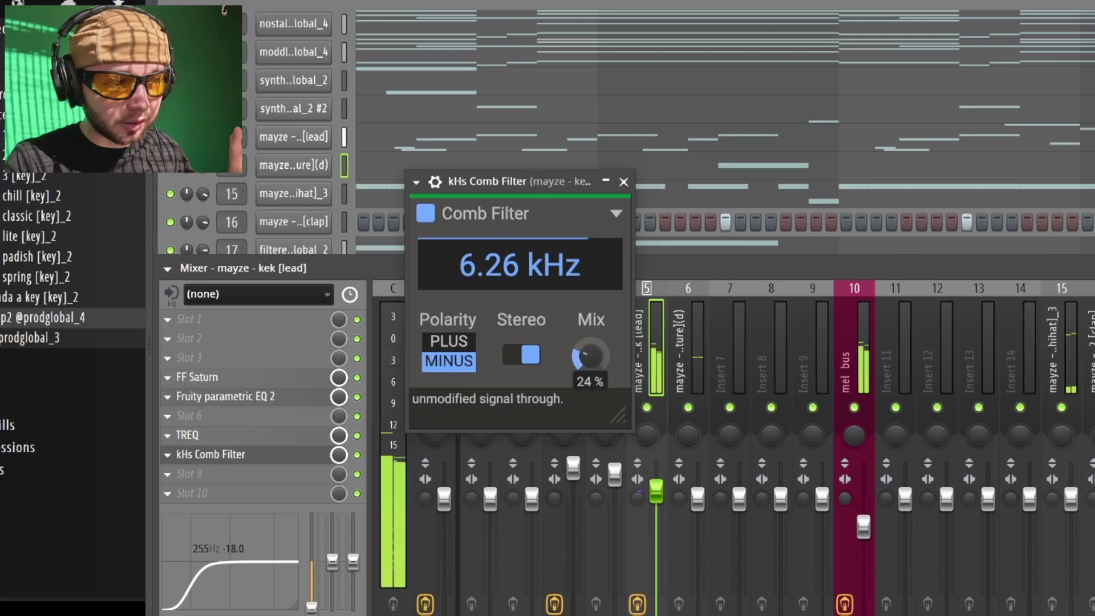
{"action": "left_click", "coordinate": [623, 182]}
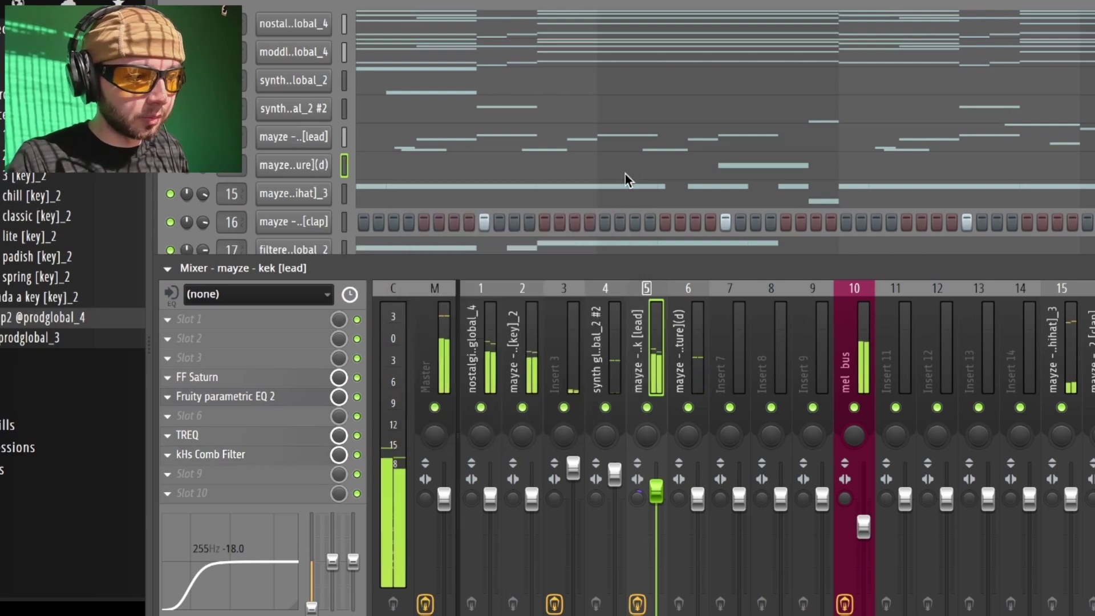
Add kHs Chorus to the nostalgia poly track with a rate of 0.13 Hz and a mix of 11%.
{"action": "left_click", "coordinate": [471, 362]}
{"action": "left_click", "coordinate": [227, 387]}
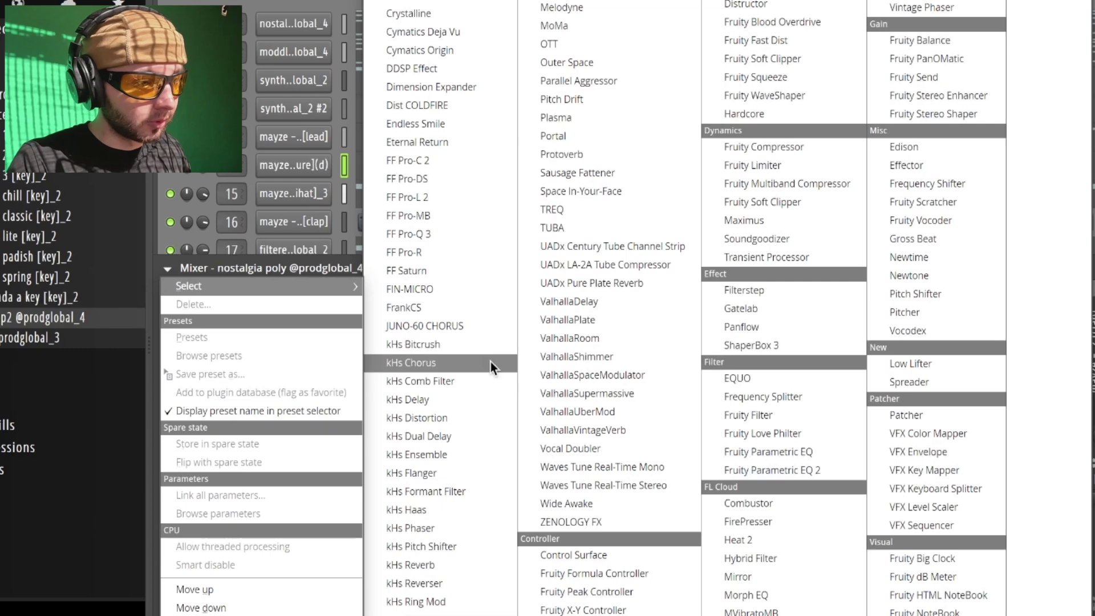
{"action": "left_click", "coordinate": [467, 365]}
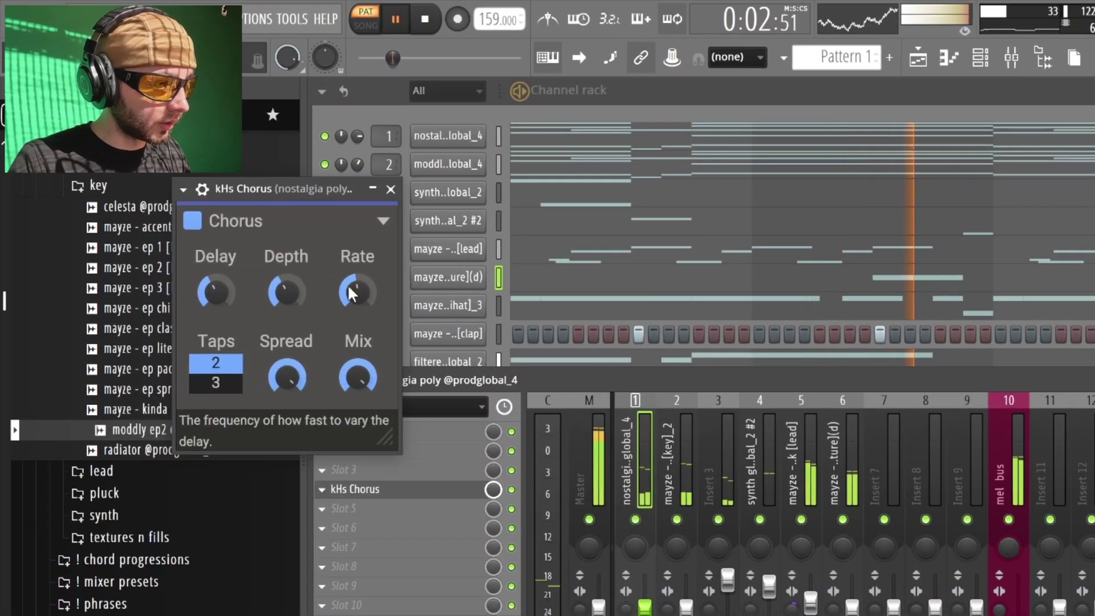
{"action": "left_click_drag", "start_coordinate": [349, 286], "coordinate": [349, 331]}
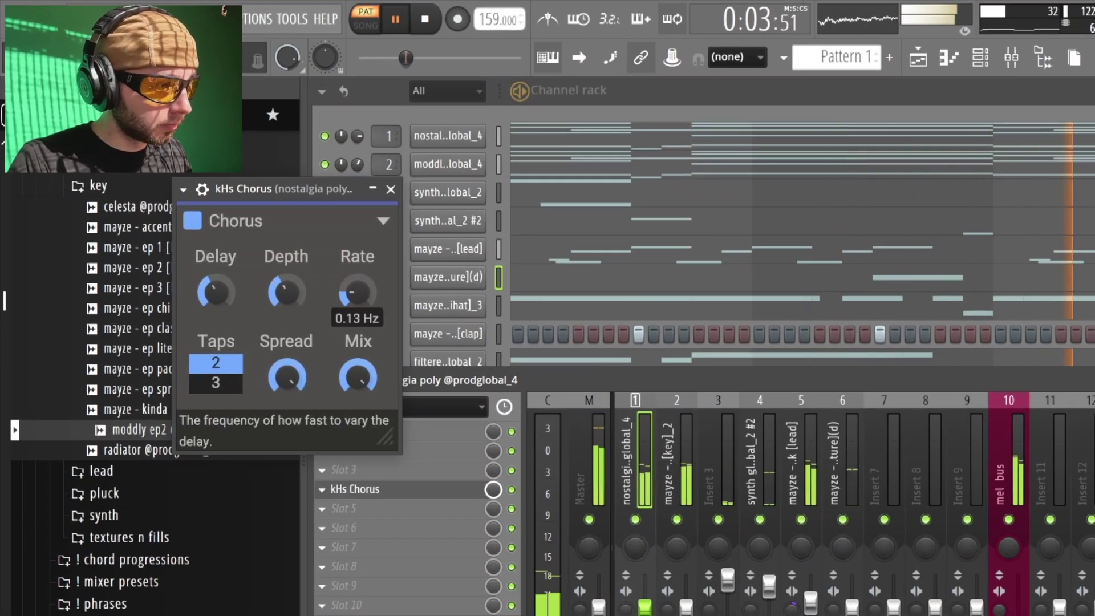
{"action": "left_click_drag", "start_coordinate": [361, 375], "coordinate": [361, 411]}
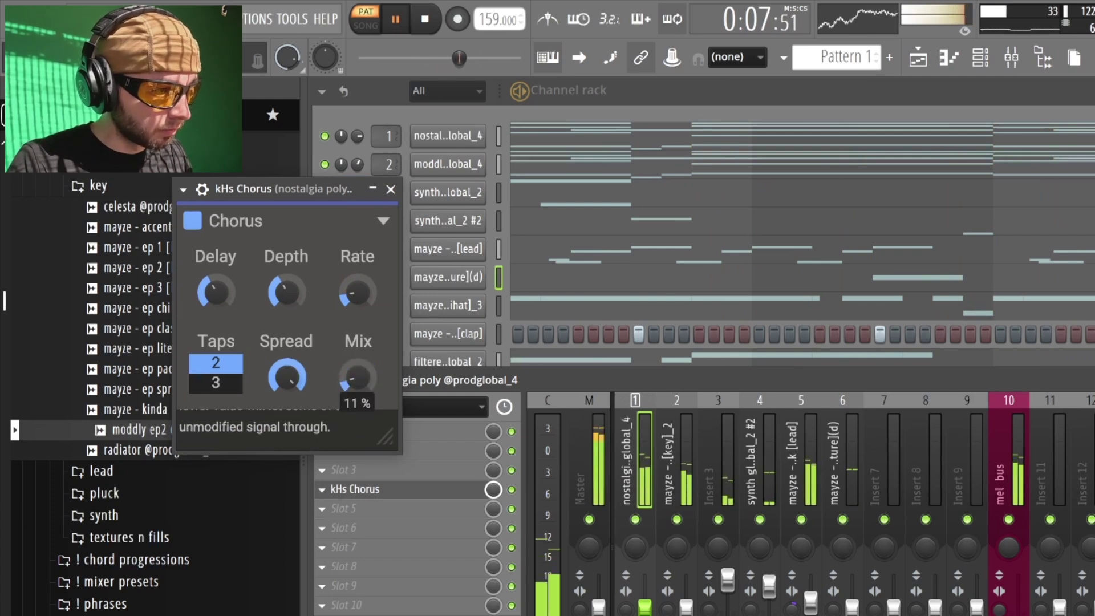
{"action": "left_click", "coordinate": [391, 189]}
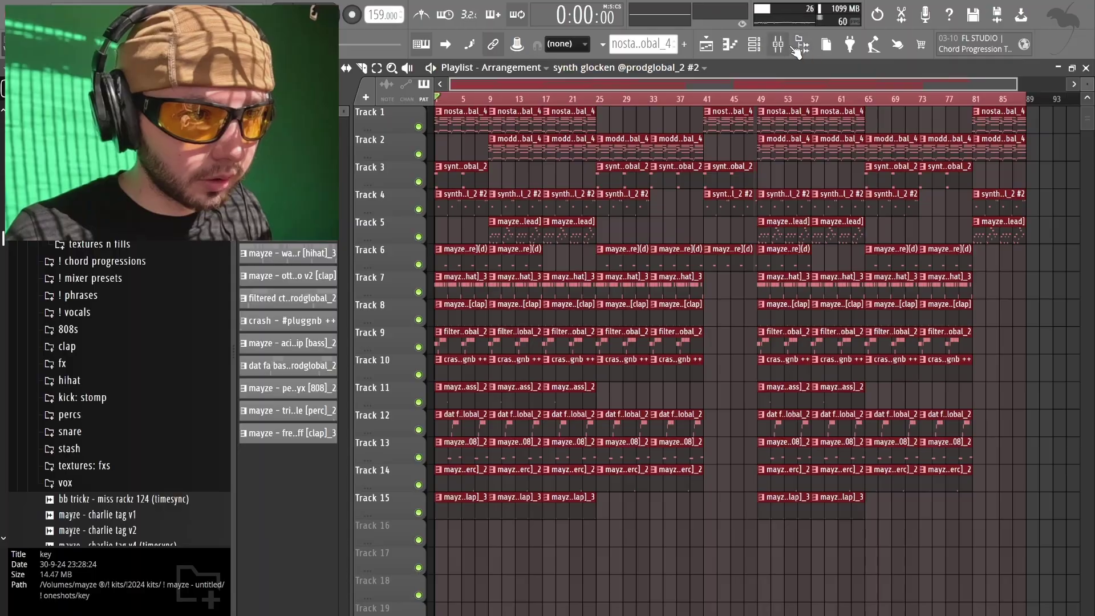
Raise the gain of FabFilter Pro-L 2 on the master to +2.9 with a longer lookahead, auditioning the limiting during playback.
{"action": "key", "text": "F9"}
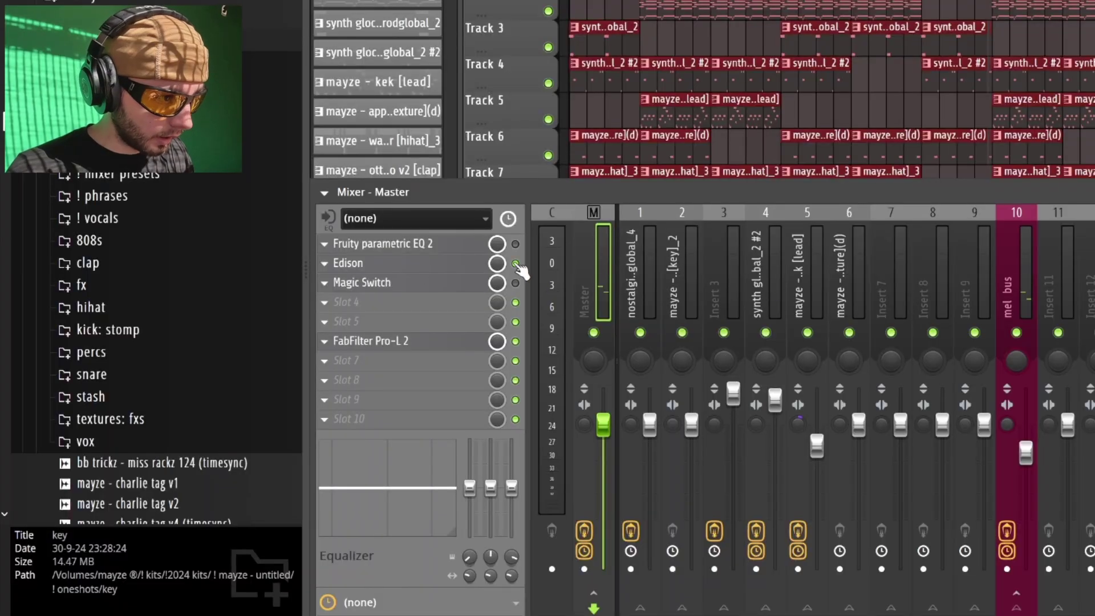
{"action": "left_click", "coordinate": [415, 341]}
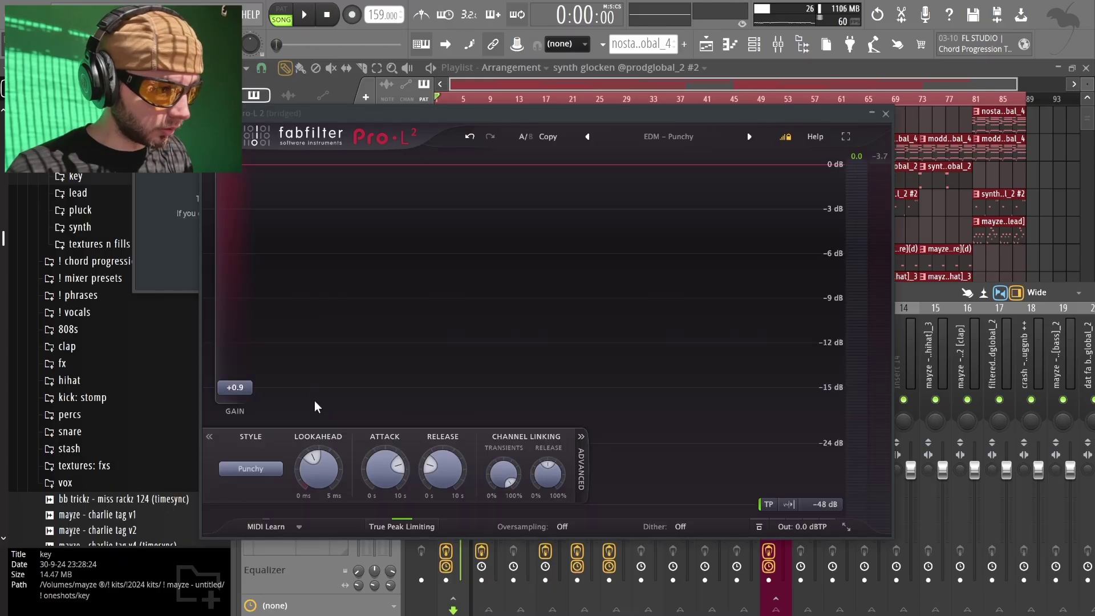
{"action": "left_click_drag", "start_coordinate": [609, 120], "coordinate": [653, 127]}
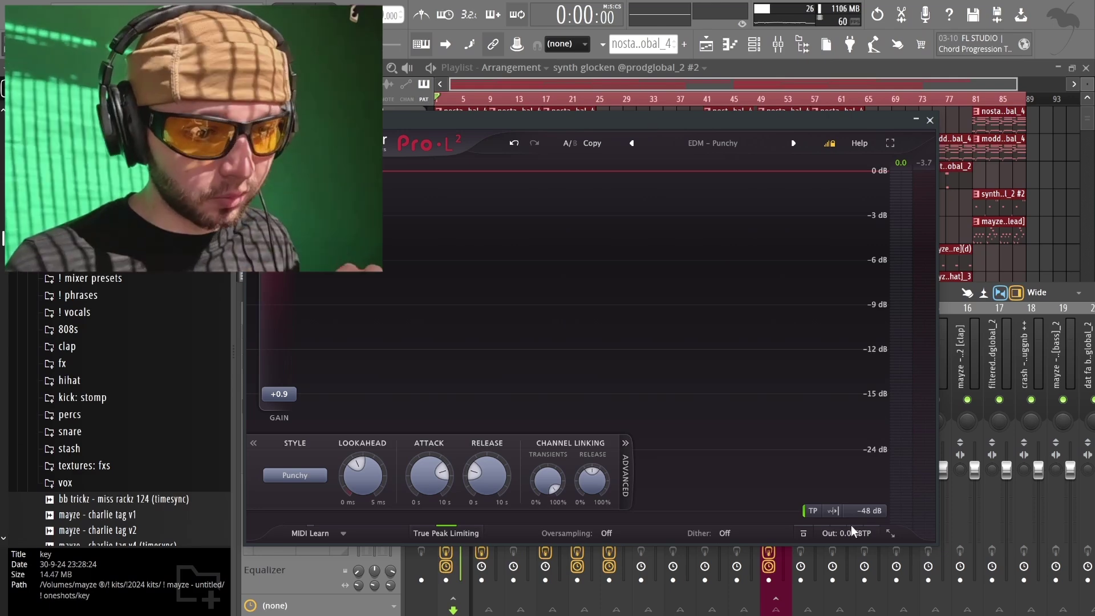
{"action": "left_click_drag", "start_coordinate": [548, 126], "coordinate": [504, 125]}
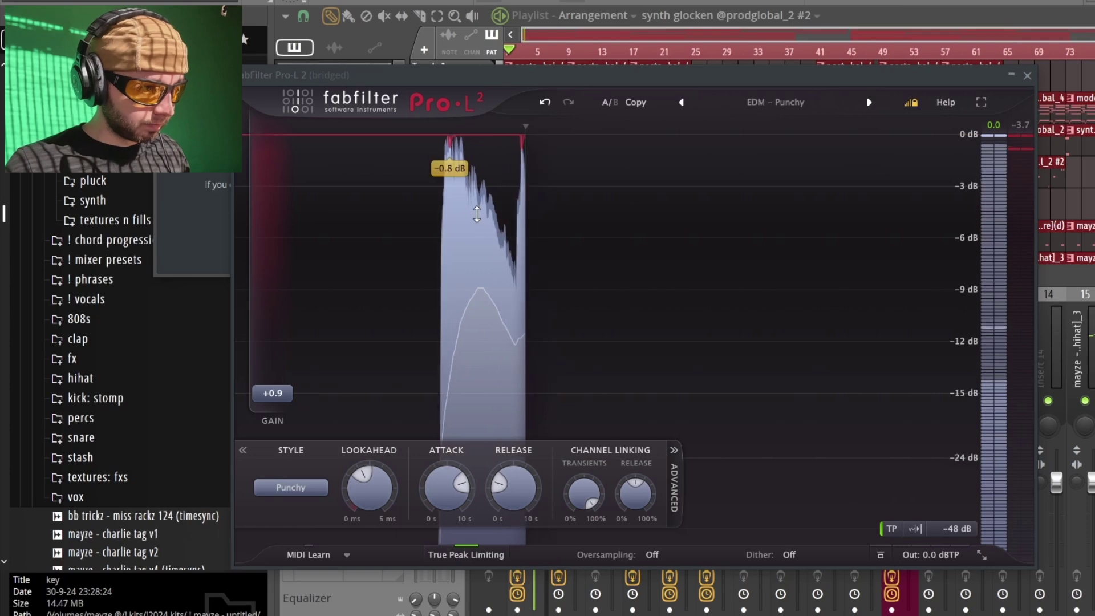
{"action": "left_click_drag", "start_coordinate": [273, 393], "coordinate": [290, 375]}
{"action": "mouse_move", "coordinate": [958, 535]}
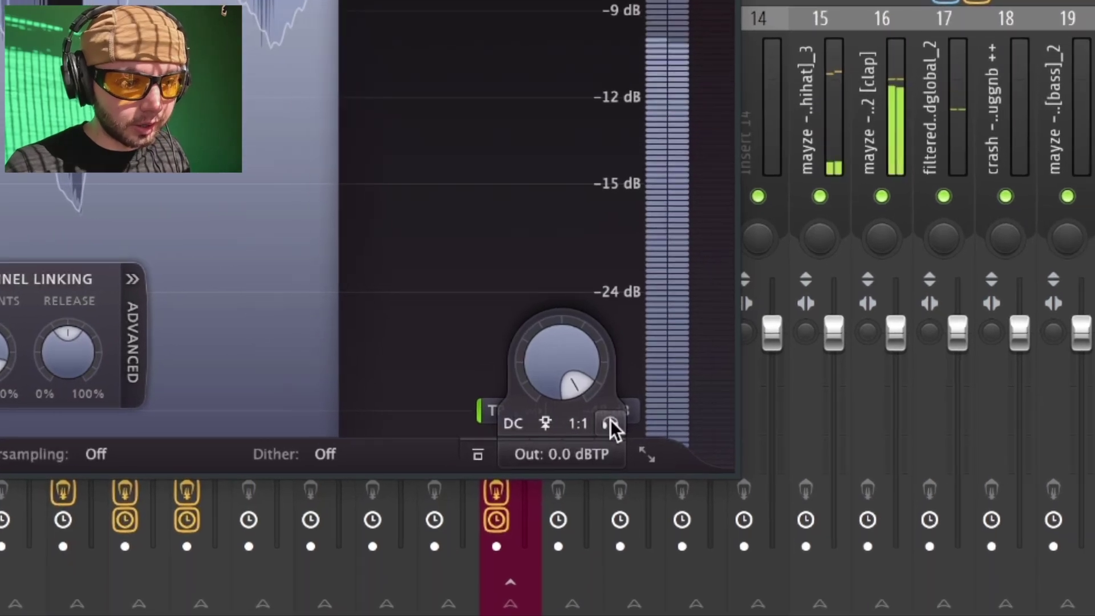
{"action": "left_click", "coordinate": [609, 422]}
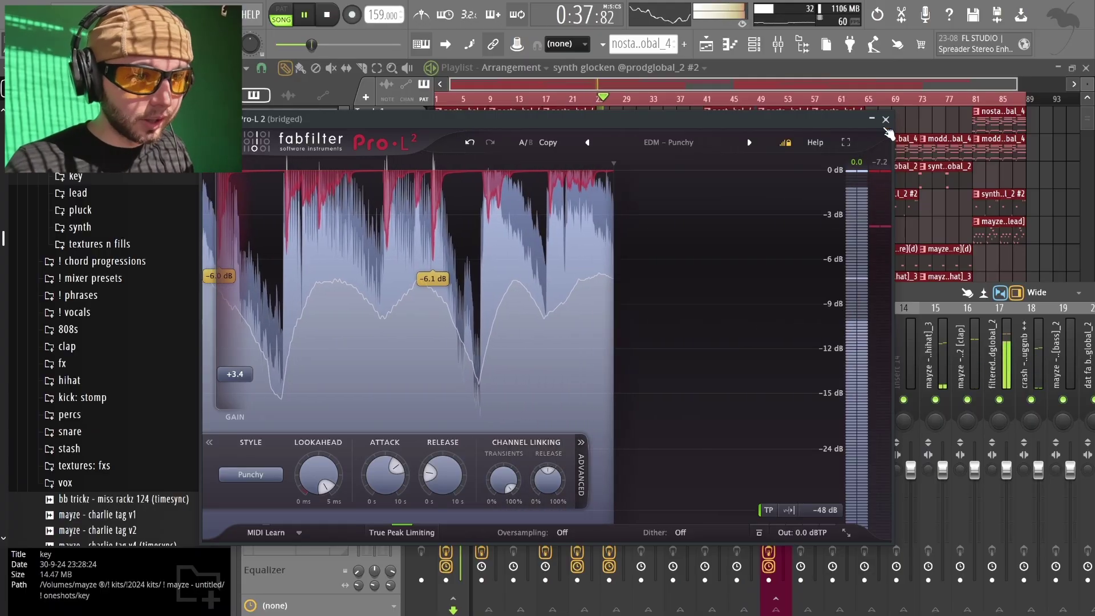
{"action": "mouse_move", "coordinate": [254, 376]}
{"action": "left_mouse_down"}
{"action": "mouse_move", "coordinate": [257, 344]}
{"action": "mouse_move", "coordinate": [250, 380]}
{"action": "left_mouse_up"}
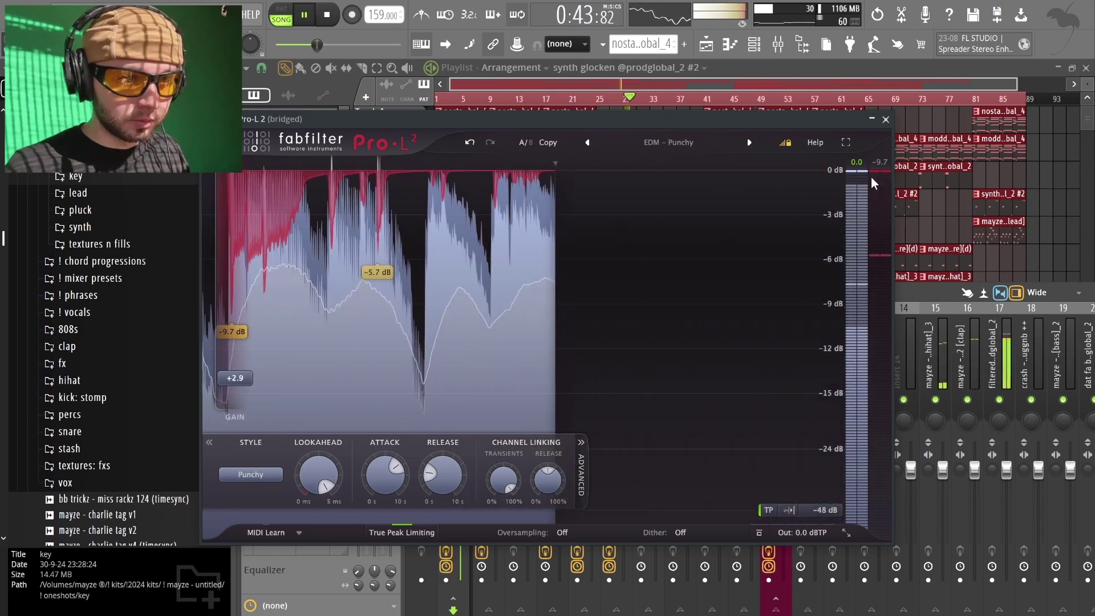
{"action": "left_click", "coordinate": [886, 120]}
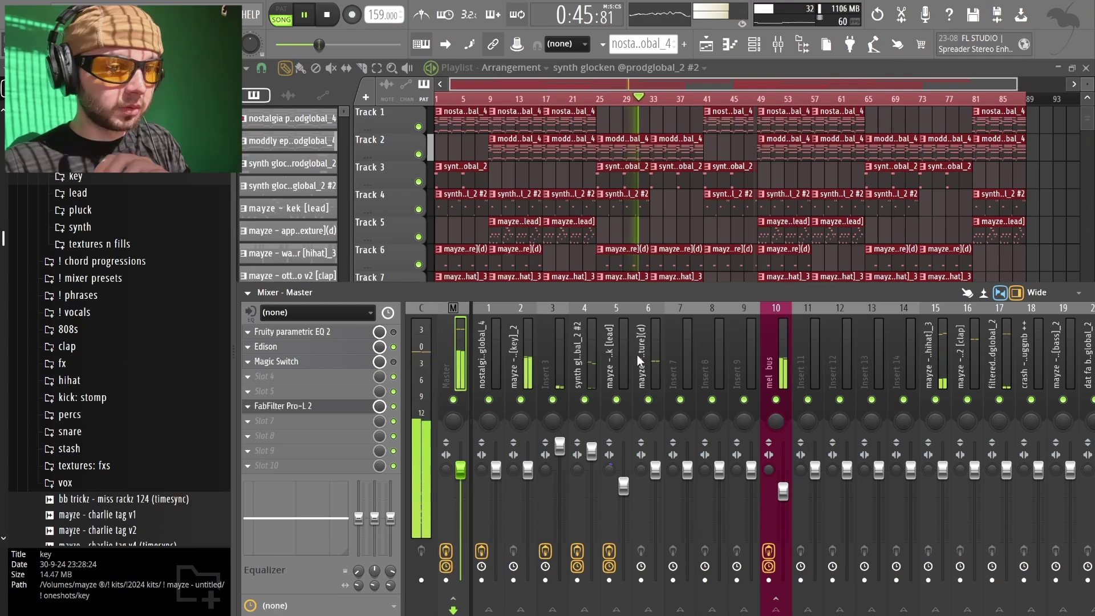
Lower the mixer volumes of the hihat on insert 15 and the clap on insert 16.
{"action": "scroll", "coordinate": [638, 360], "scroll_direction": "down", "scroll_amount": 5}
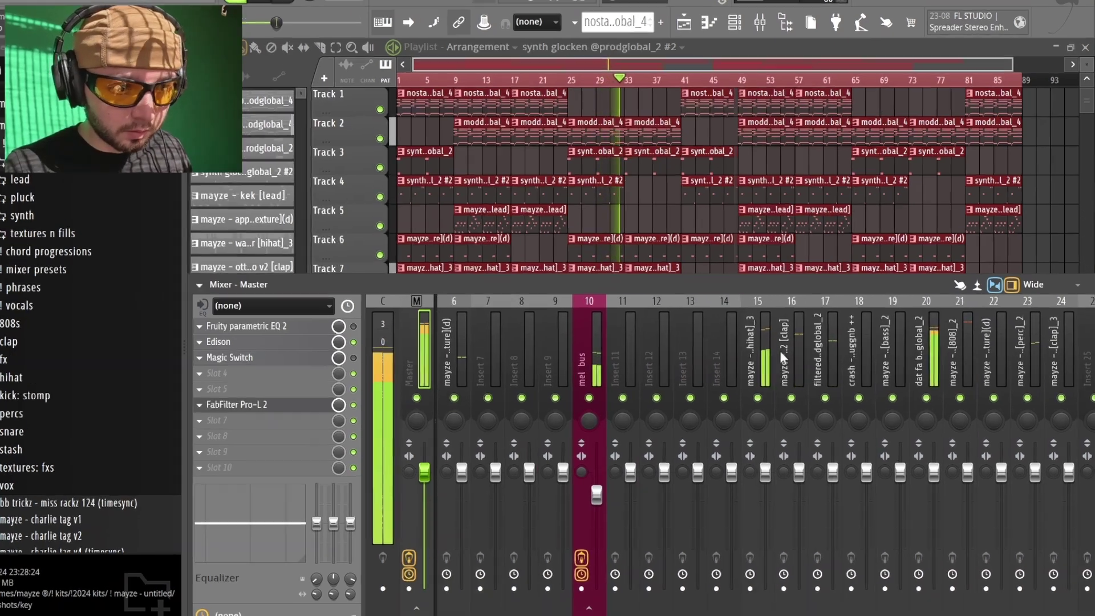
{"action": "left_click", "coordinate": [776, 358]}
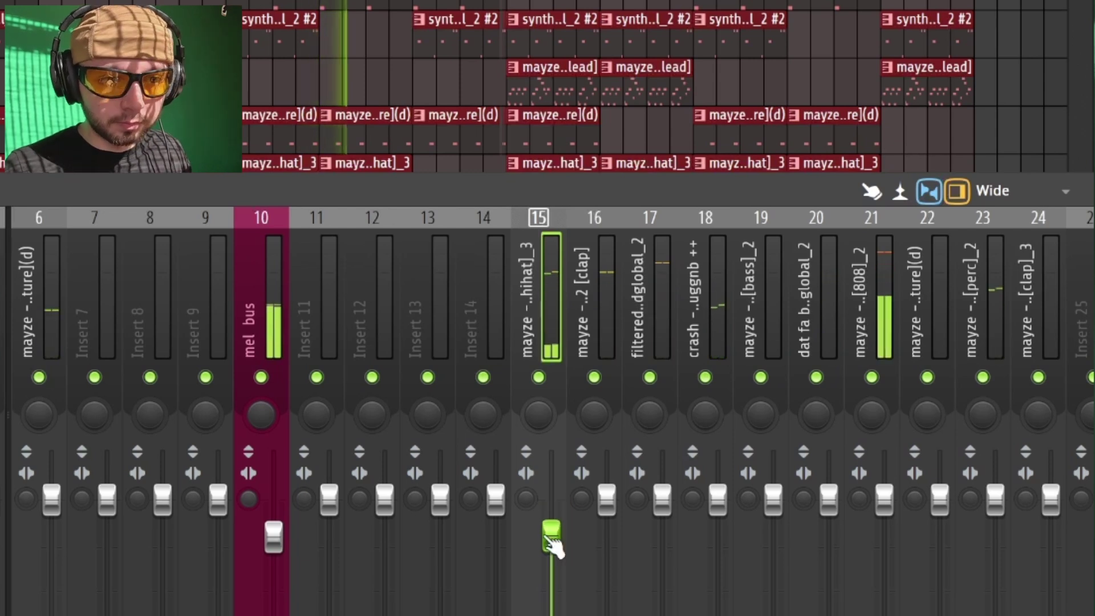
{"action": "left_click_drag", "start_coordinate": [606, 500], "coordinate": [607, 513]}
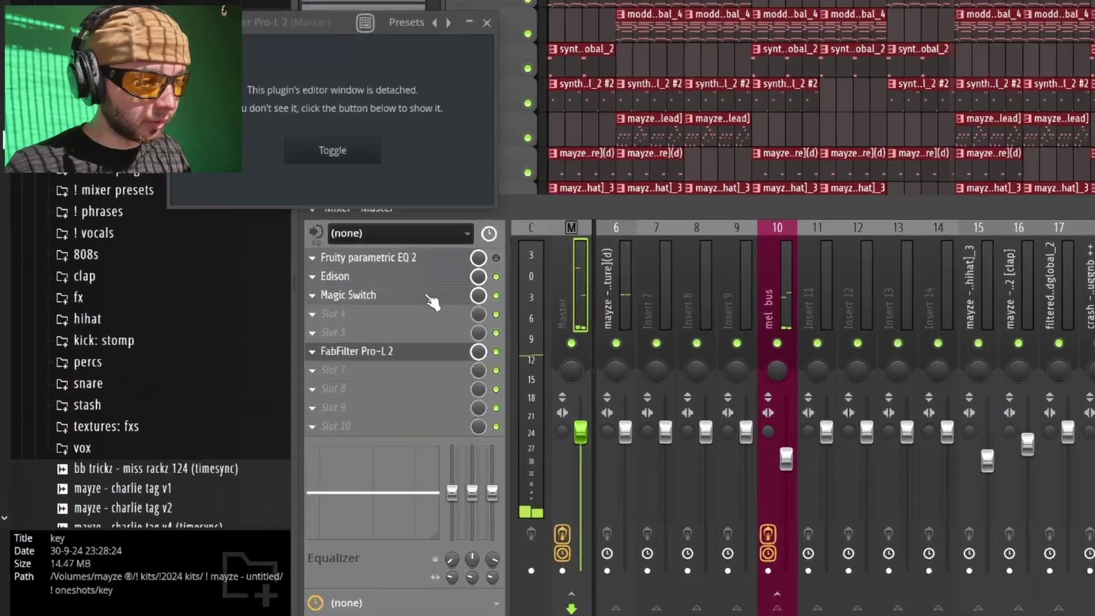
Try a high mix on the master's Magic Switch during playback and bring it back to a low mix.
{"action": "left_click", "coordinate": [435, 299]}
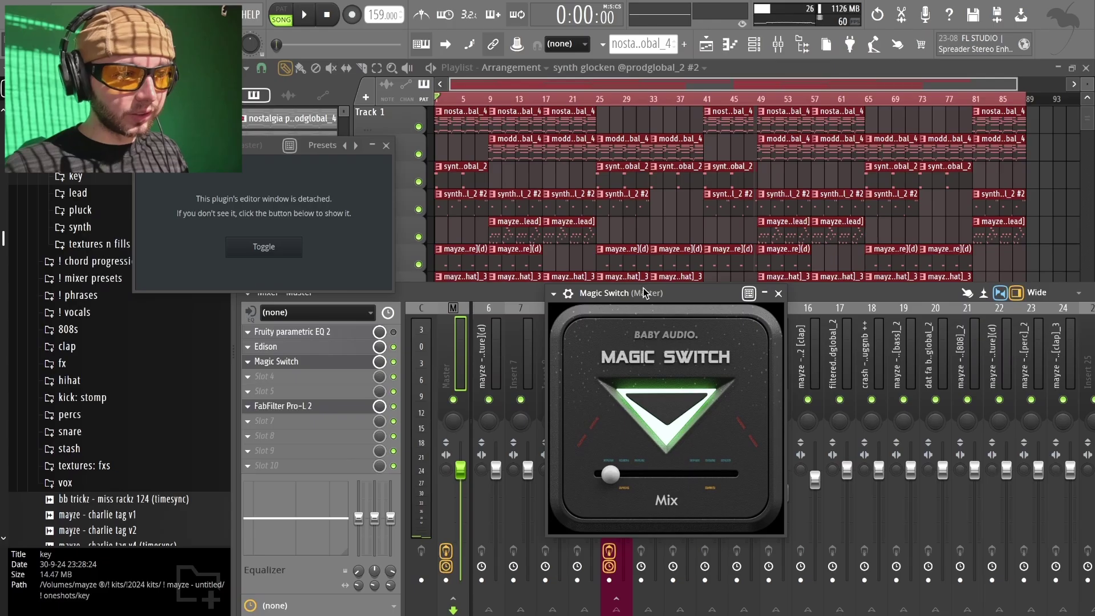
{"action": "left_click_drag", "start_coordinate": [645, 292], "coordinate": [639, 207]}
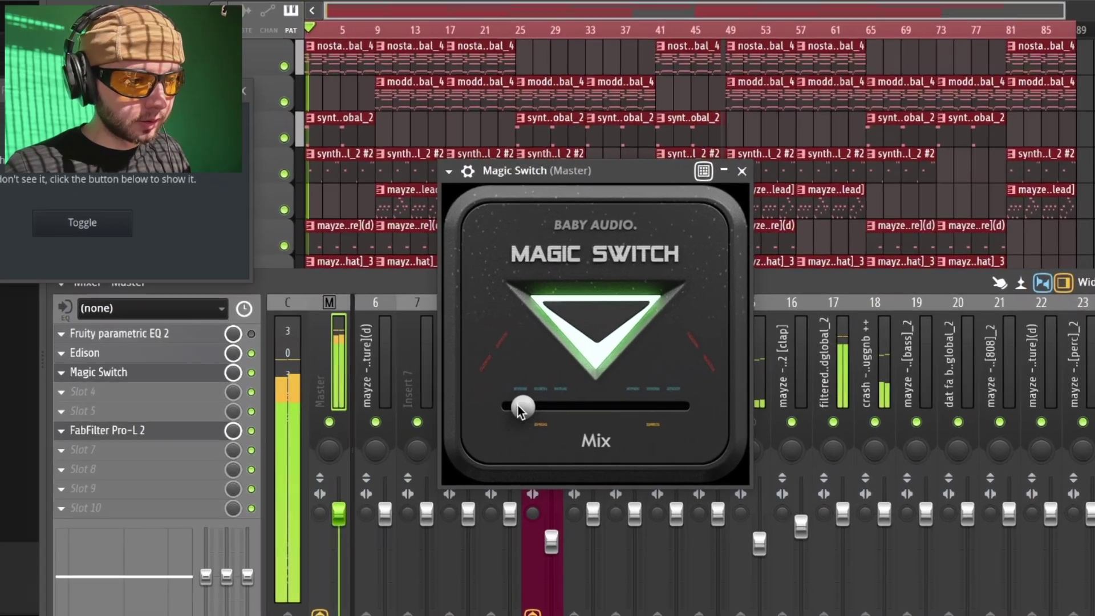
{"action": "left_click_drag", "start_coordinate": [600, 388], "coordinate": [714, 387]}
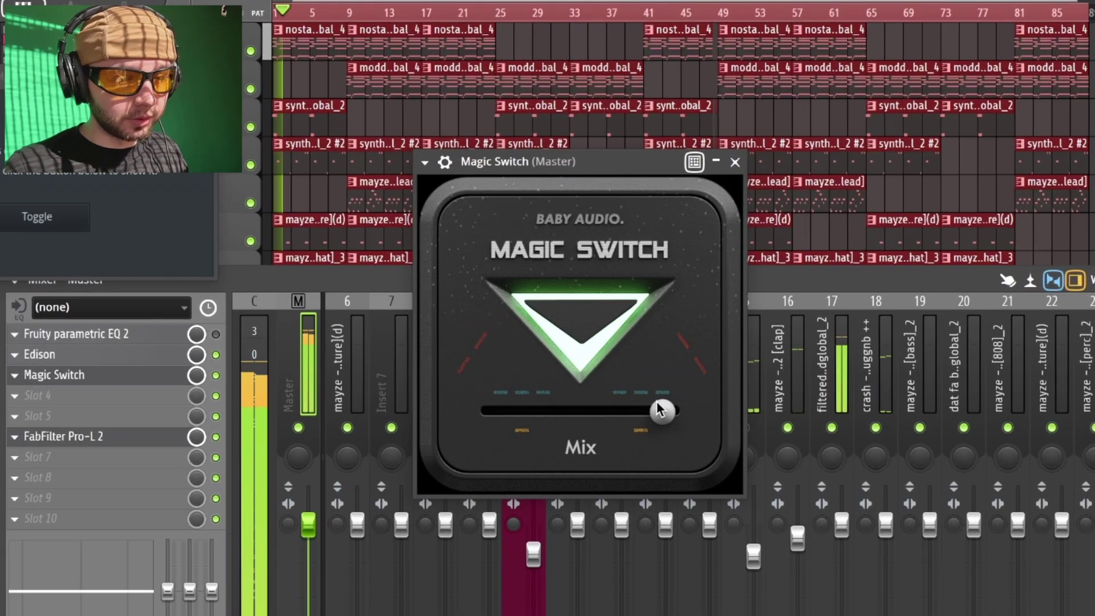
{"action": "left_click_drag", "start_coordinate": [657, 409], "coordinate": [527, 430]}
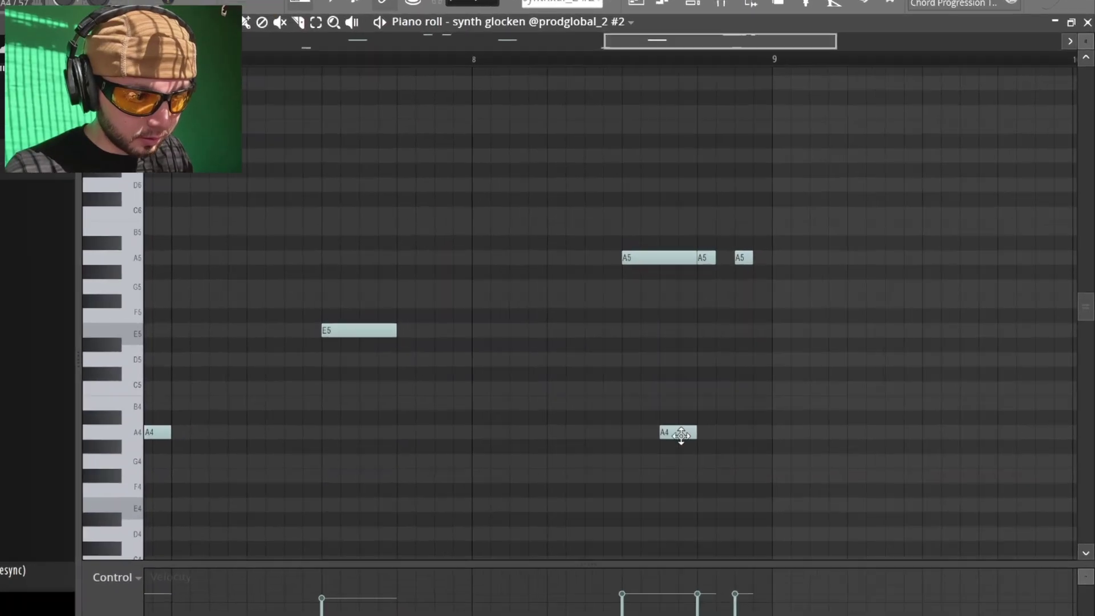
Pan the short A5 notes at the end of bar 8 in the synth glocken #2 pattern to opposite sides and play it back.
{"action": "double_click", "coordinate": [736, 415]}
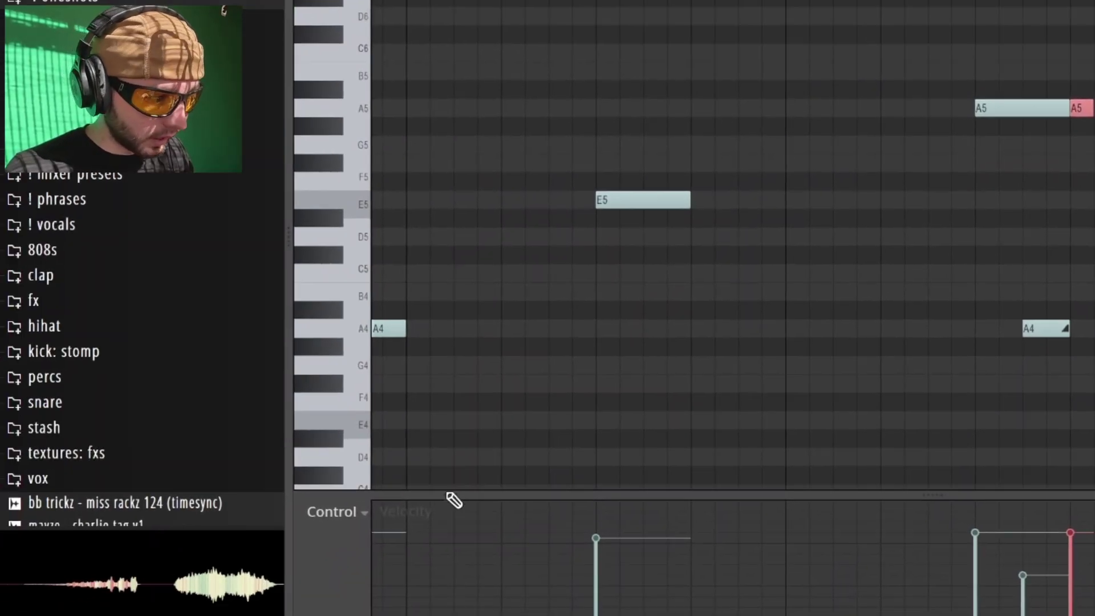
{"action": "left_click", "coordinate": [452, 501]}
{"action": "left_click", "coordinate": [534, 429]}
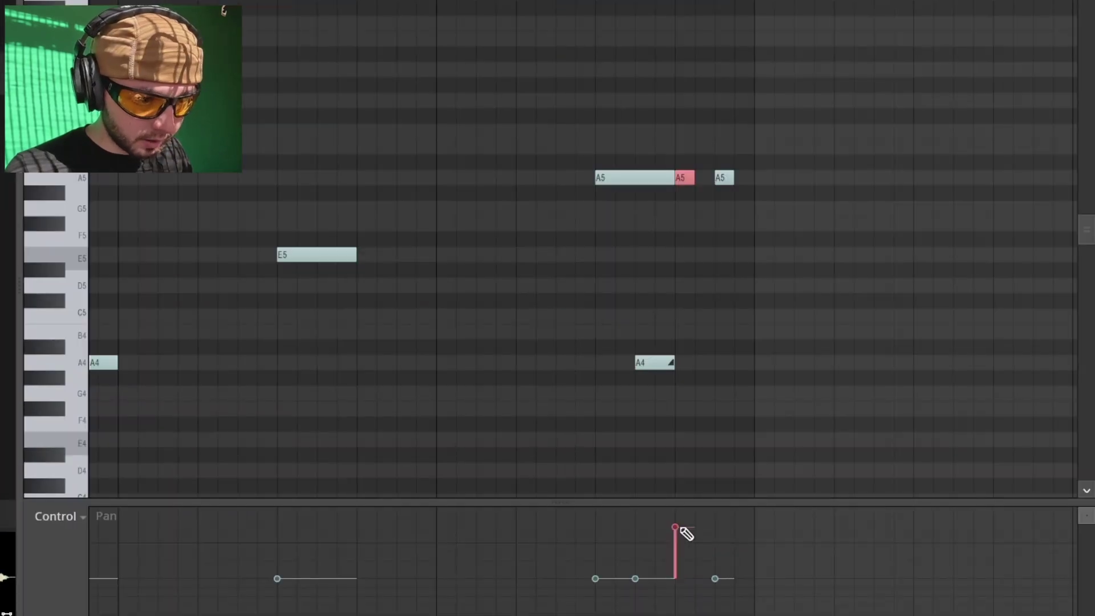
{"action": "key", "text": "ctrl+a"}
{"action": "key", "text": "space"}
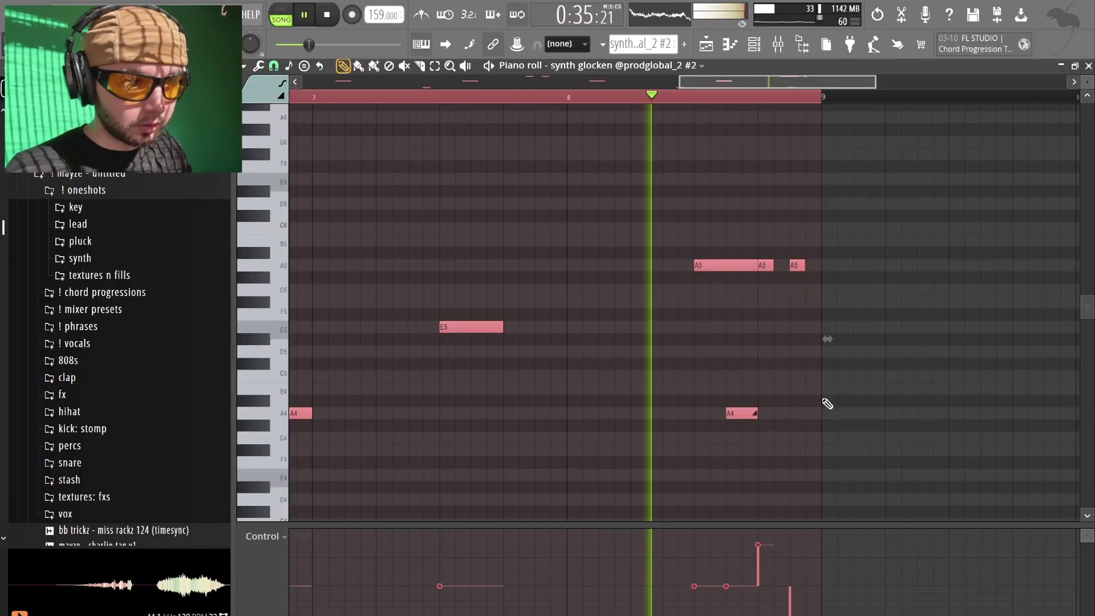
{"action": "scroll", "coordinate": [445, 314], "scroll_direction": "down", "scroll_amount": 3}
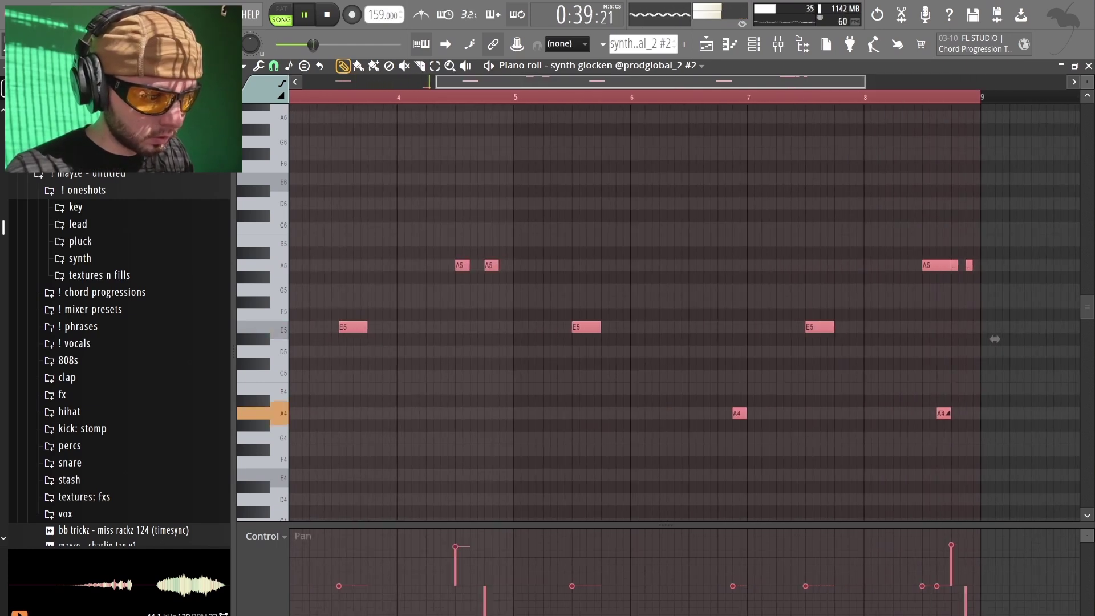
{"action": "scroll", "coordinate": [509, 384], "scroll_direction": "down", "scroll_amount": 4}
Set up mixer insert 30 as a coloured track named vox with Input 1 as its source and Fruity Limiter in slot 1.
{"action": "left_click", "coordinate": [526, 383]}
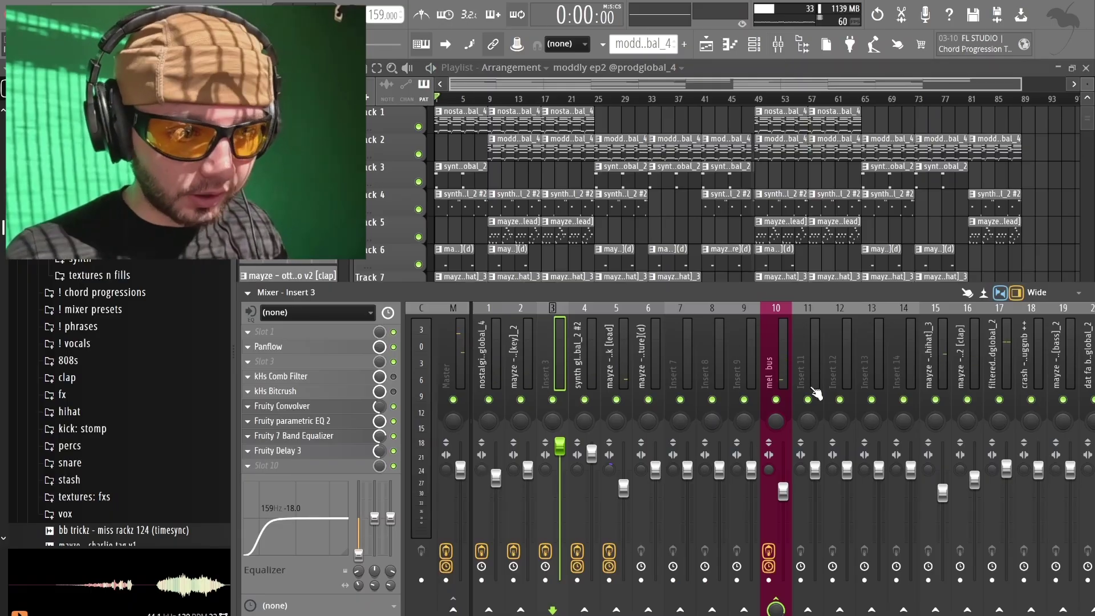
{"action": "scroll", "coordinate": [786, 354], "scroll_direction": "down", "scroll_amount": 5}
{"action": "left_click", "coordinate": [779, 355]}
{"action": "left_click", "coordinate": [826, 354]}
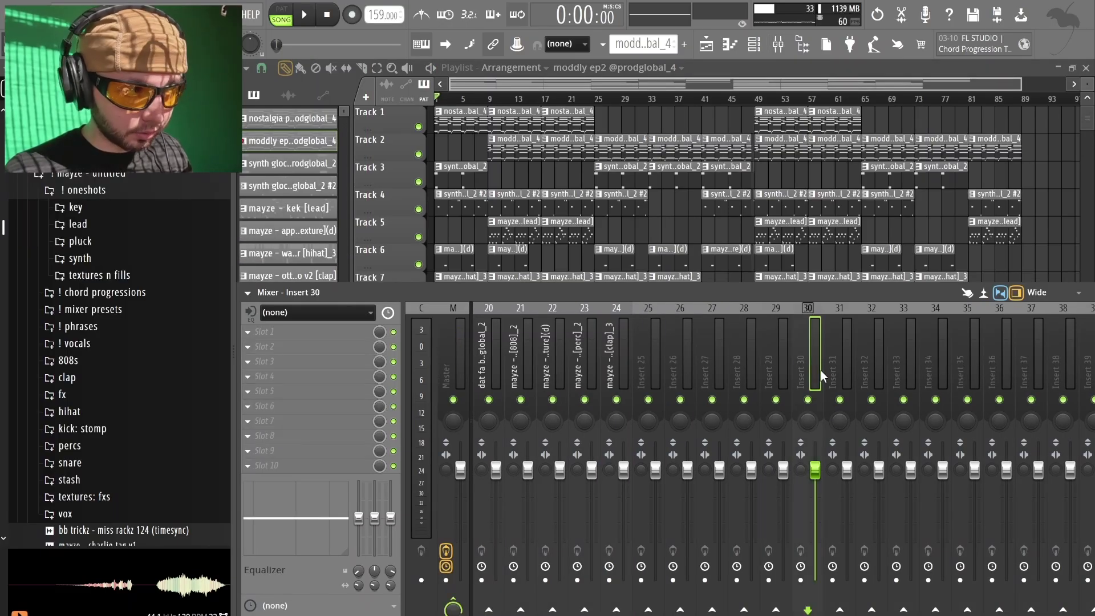
{"action": "left_click", "coordinate": [264, 331]}
{"action": "left_click", "coordinate": [698, 213]}
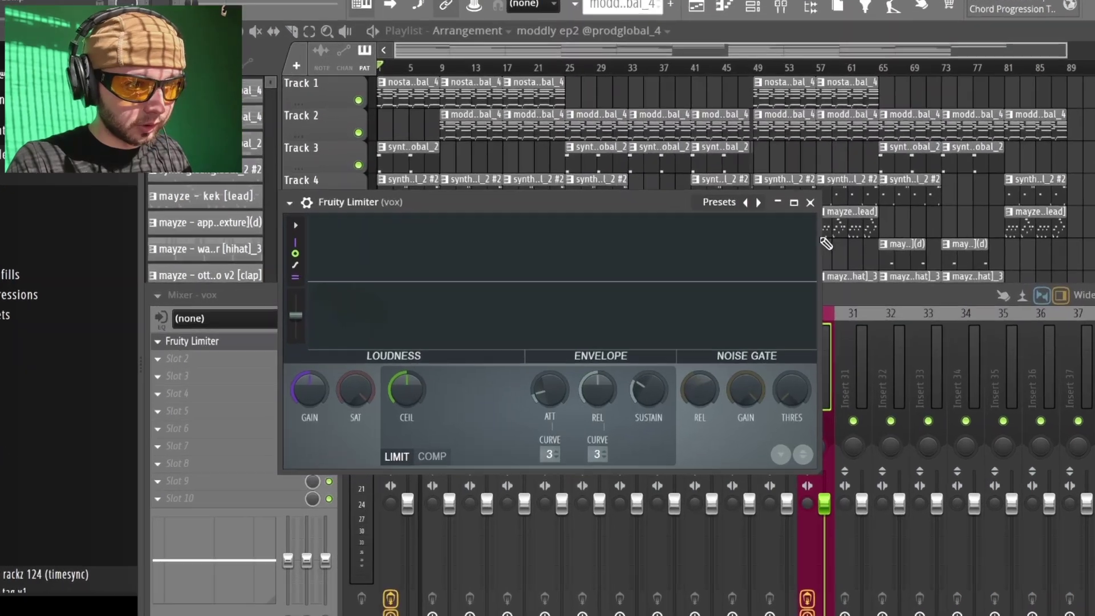
{"action": "left_click", "coordinate": [759, 203]}
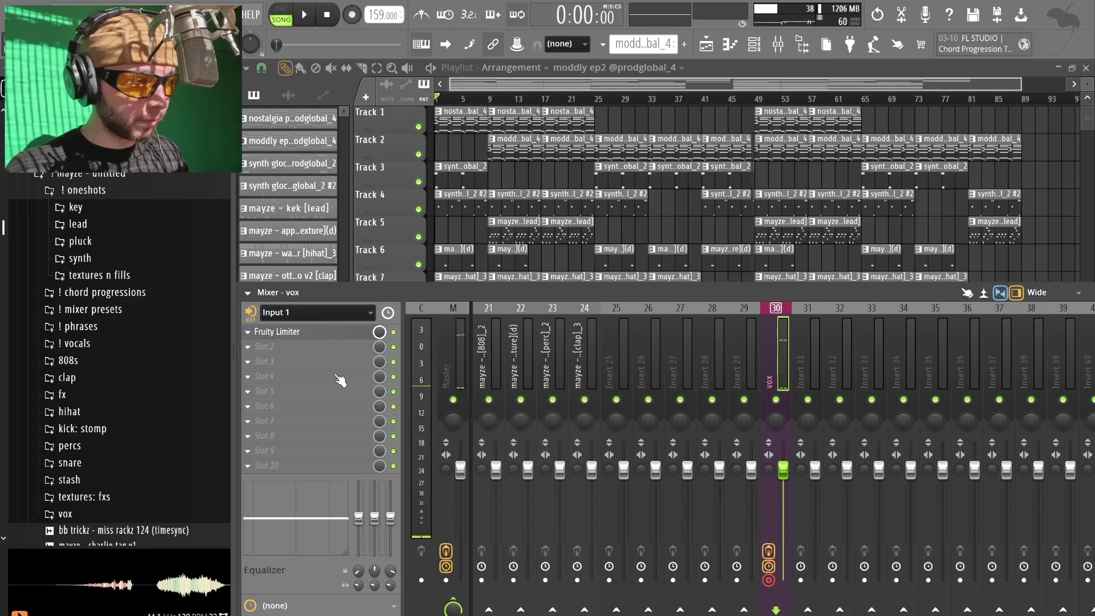
Add Waves Tune Real-Time Mono and UADx LA-2A Tube Compressor to slots 4 and 5 of the vox track.
{"action": "left_click", "coordinate": [263, 311]}
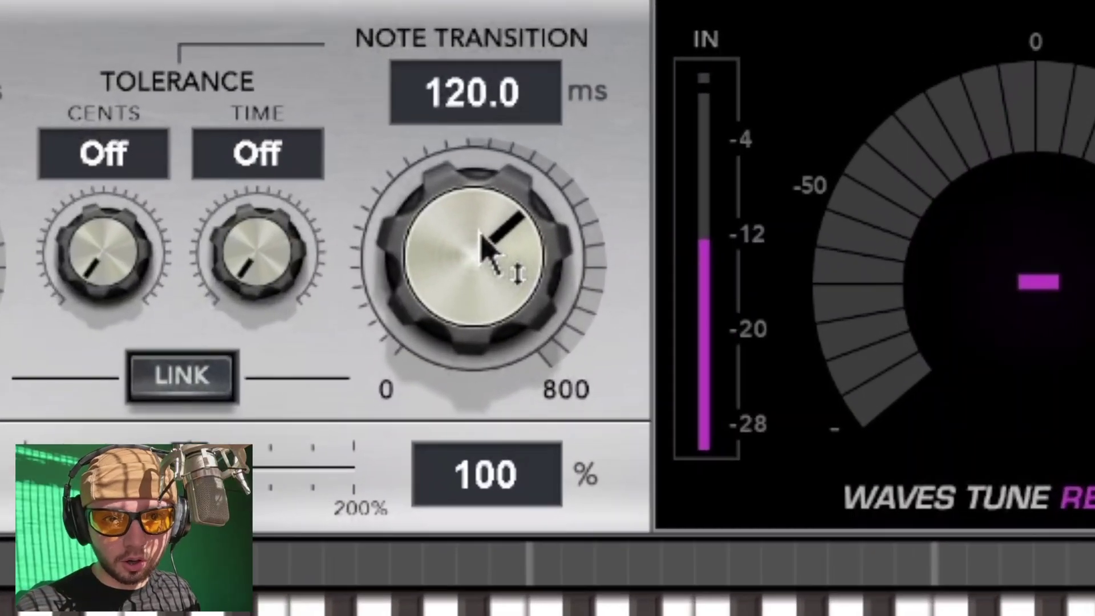
{"action": "left_click_drag", "start_coordinate": [269, 108], "coordinate": [214, 114]}
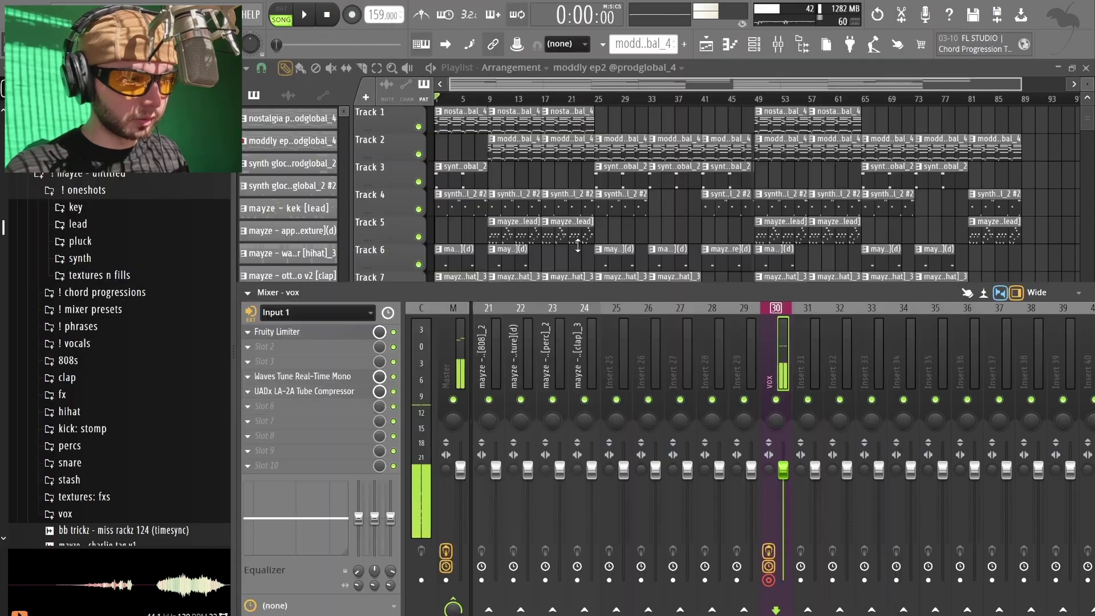
Add TREQ to the vox track, set its high-mid frequency to 15 kHz, and boost the HM and HIGH bands.
{"action": "left_click_drag", "start_coordinate": [141, 71], "coordinate": [355, 153]}
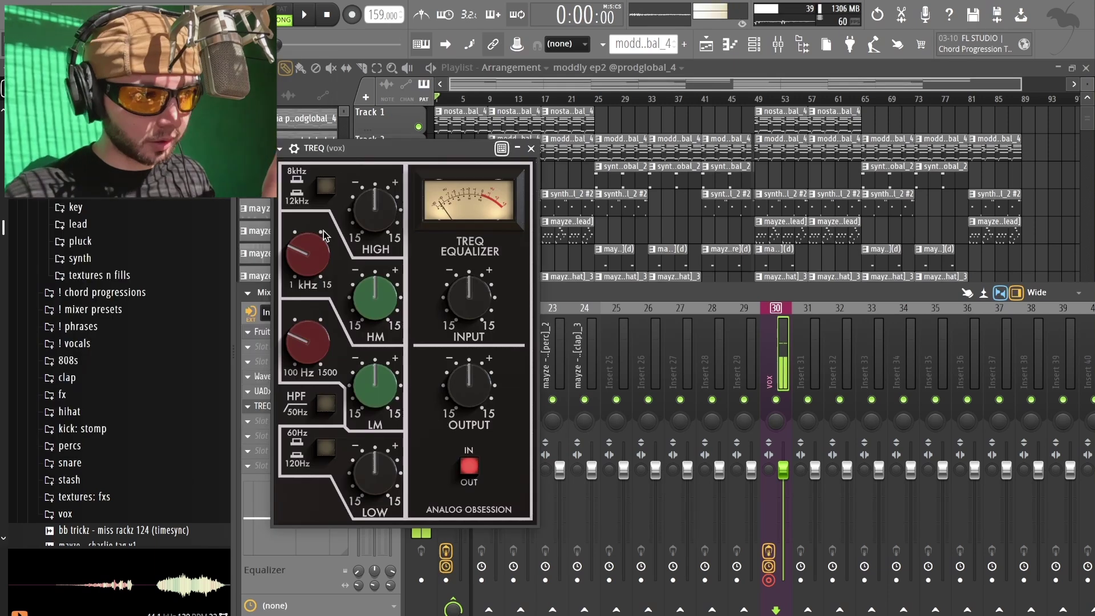
{"action": "left_click_drag", "start_coordinate": [324, 249], "coordinate": [324, 222]}
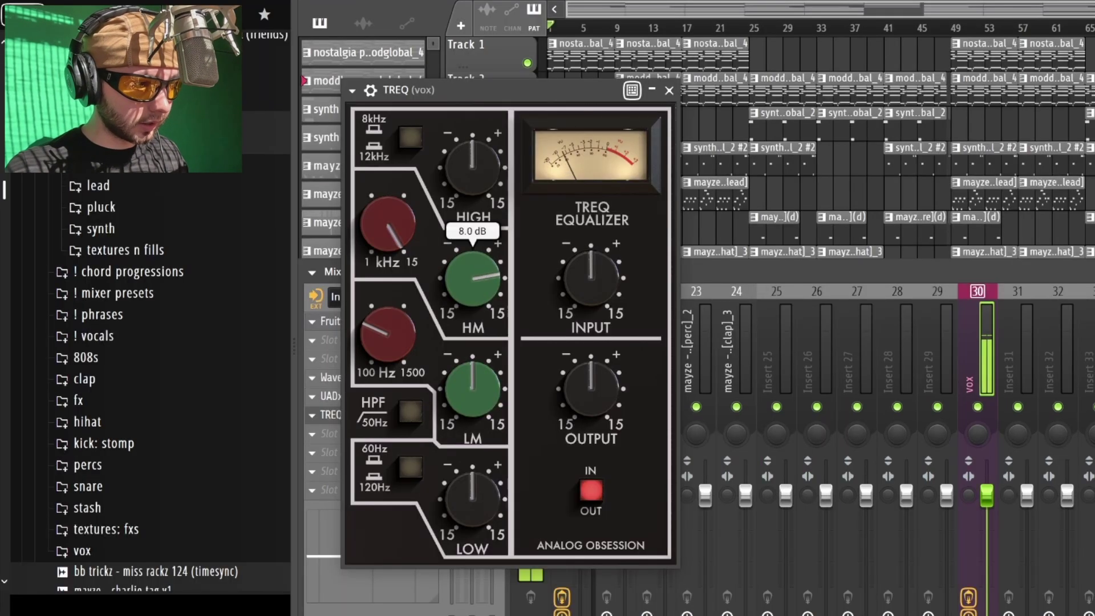
{"action": "left_click_drag", "start_coordinate": [473, 280], "coordinate": [472, 291]}
{"action": "left_click", "coordinate": [417, 137]}
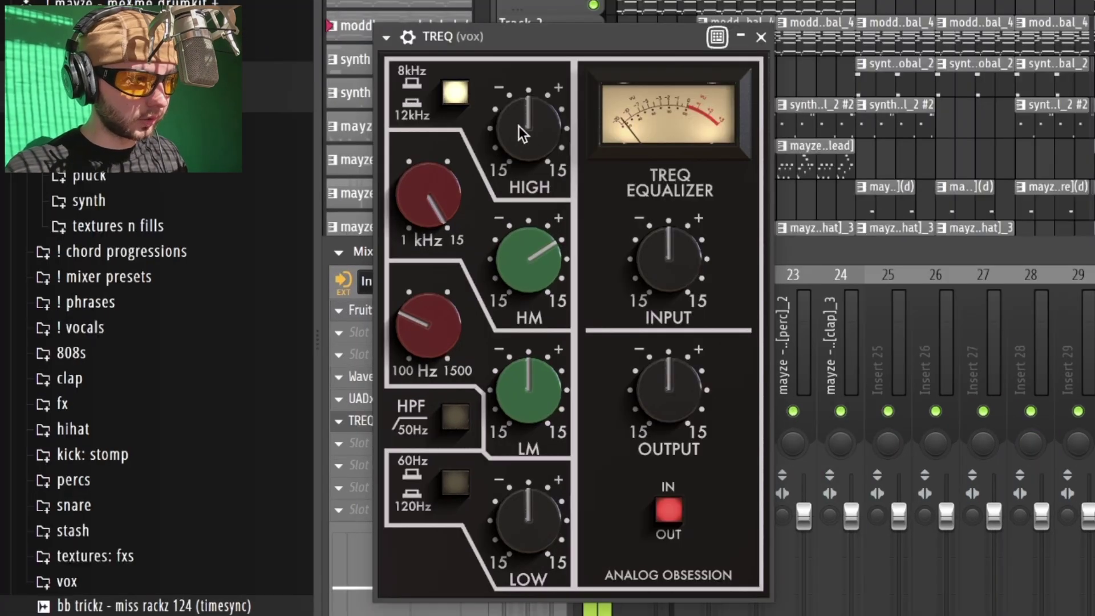
{"action": "left_click_drag", "start_coordinate": [528, 128], "coordinate": [481, 104]}
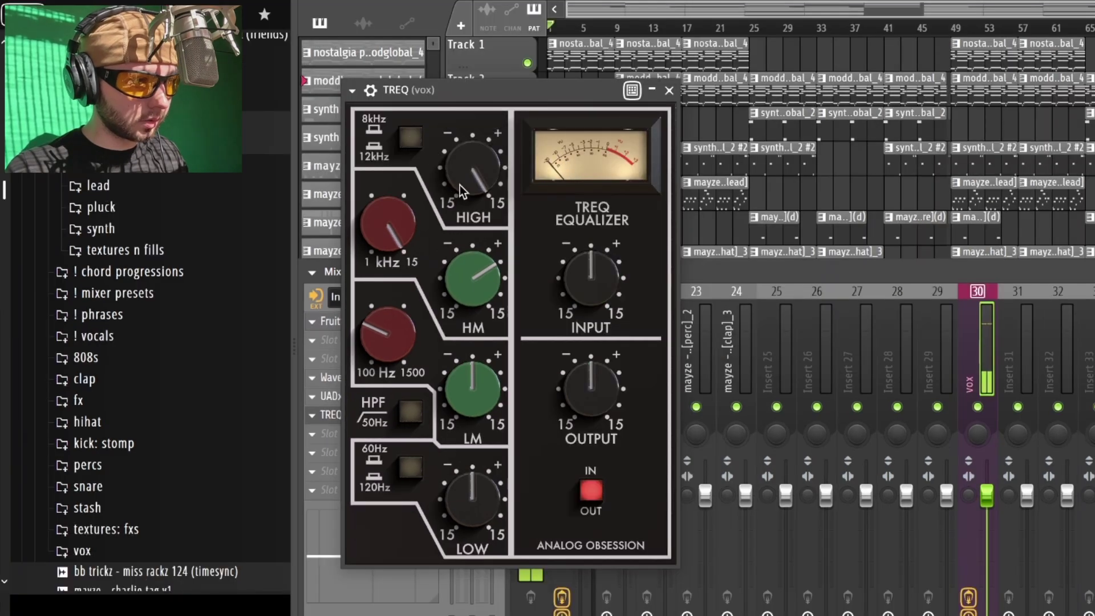
{"action": "left_click", "coordinate": [312, 415]}
Move the newly recorded vox clip at bar 101 down to playlist Track 18, below the Master audio clip.
{"action": "mouse_move", "coordinate": [336, 289]}
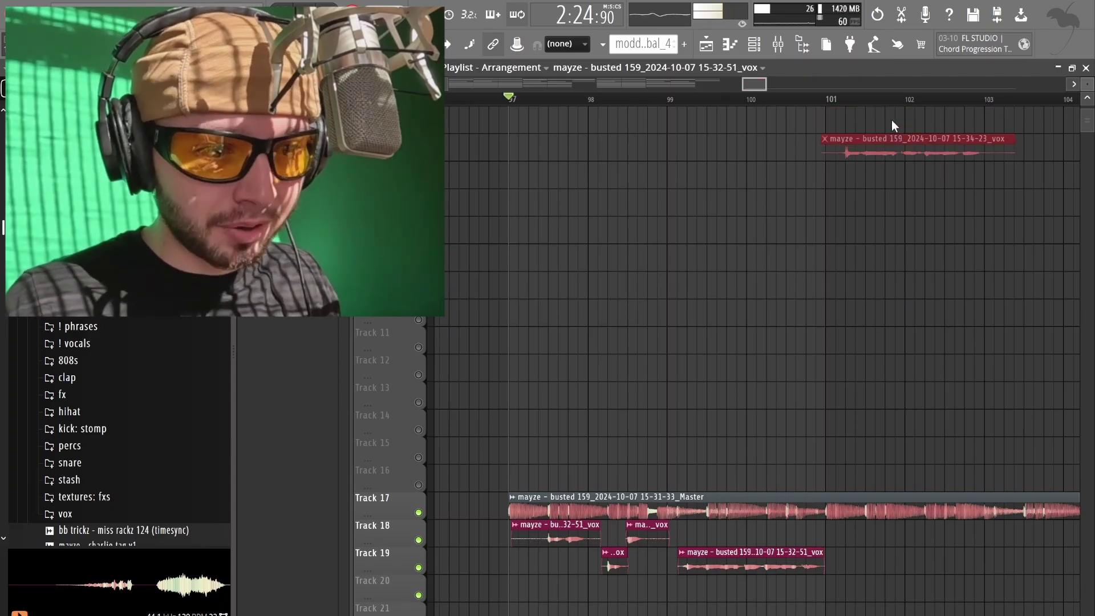
{"action": "left_click_drag", "start_coordinate": [891, 141], "coordinate": [878, 509]}
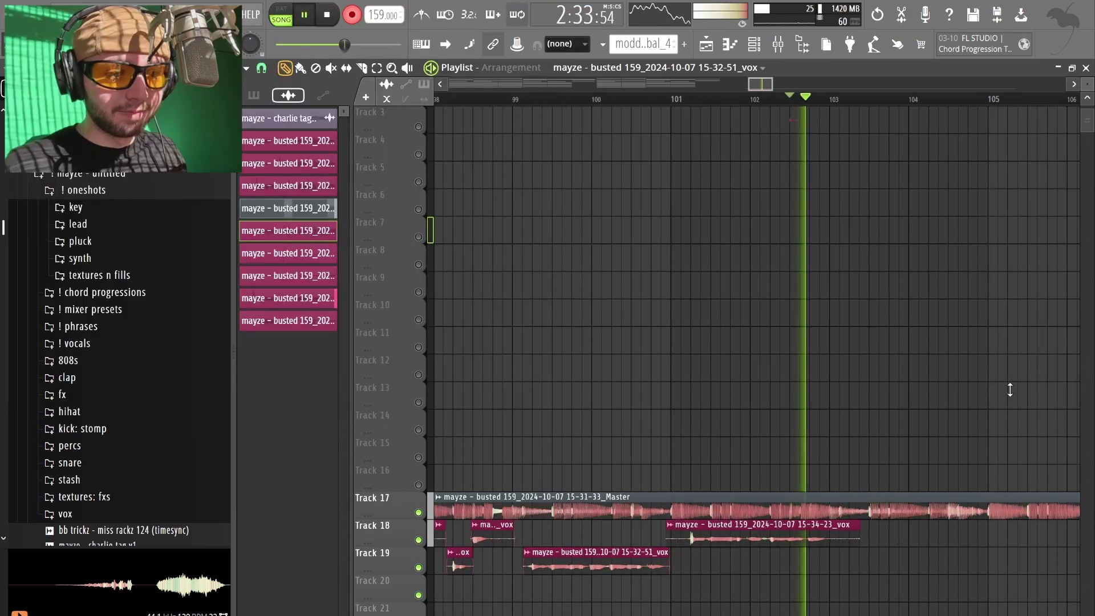